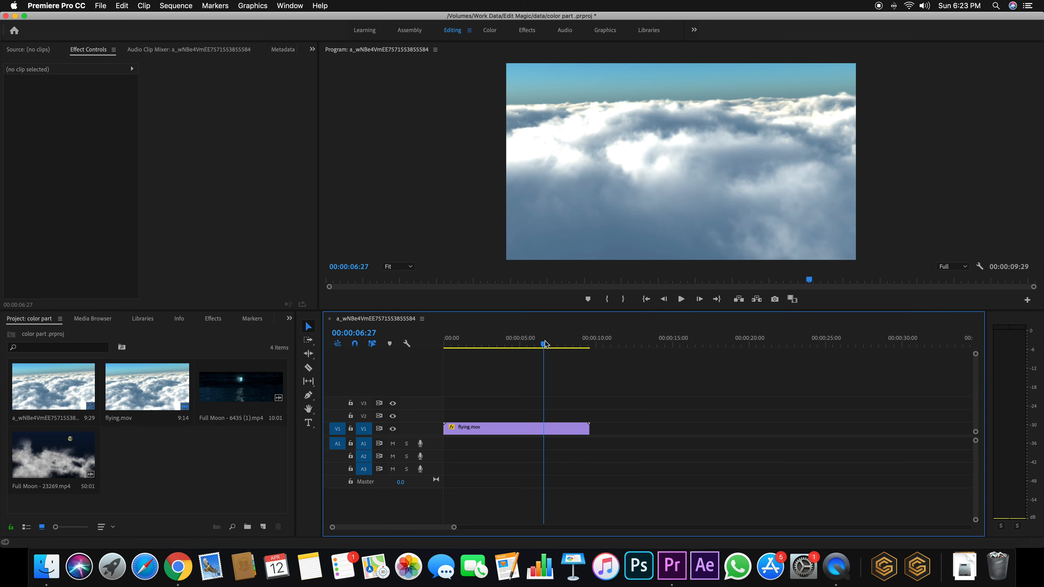
Split flying.mov at 00:00:05:25 with the Razor tool
drag(545, 343, 520, 358)
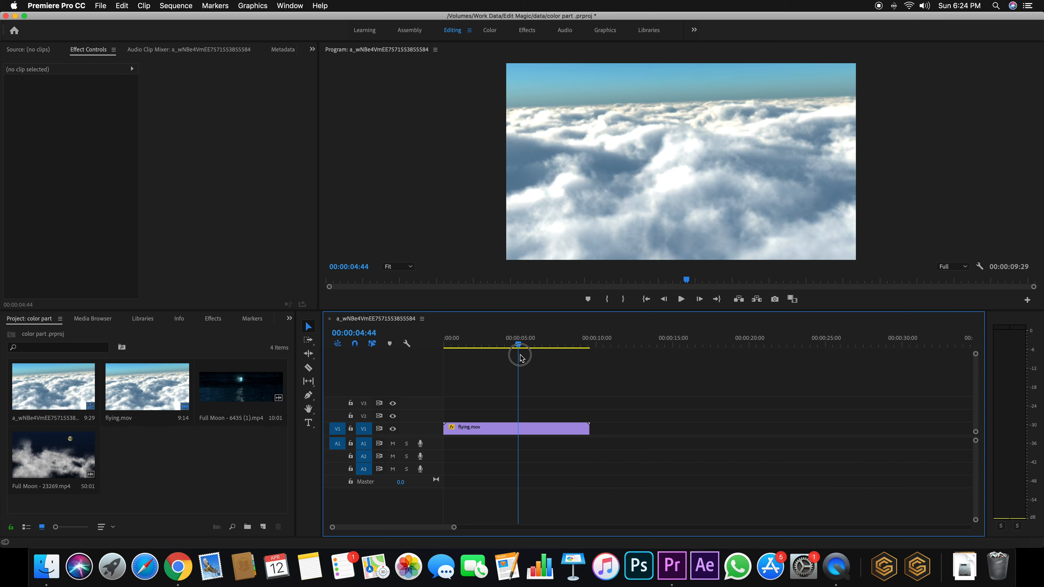
drag(520, 358, 537, 382)
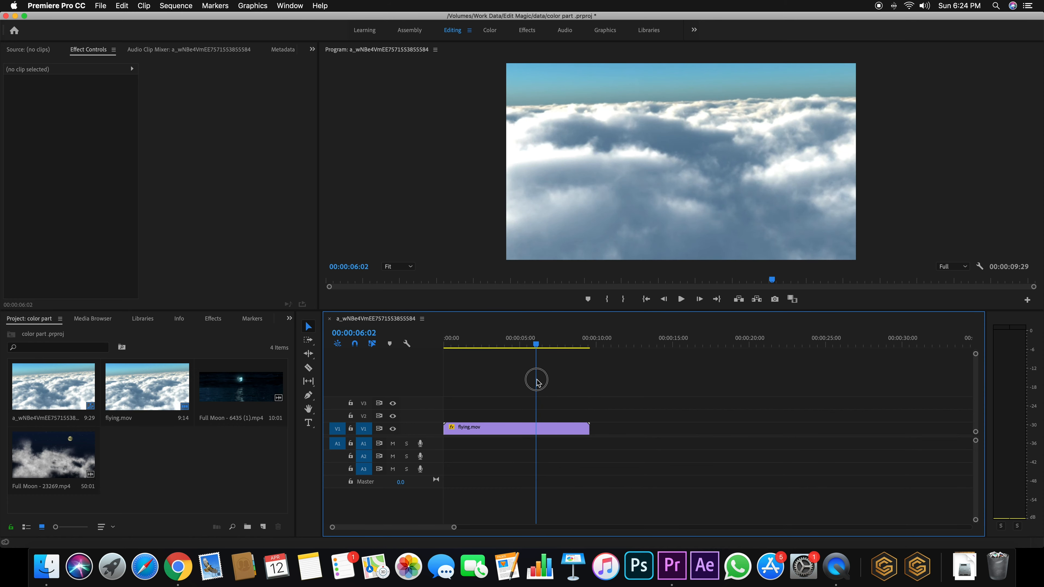
mouse_move(538, 382)
mouse_down()
mouse_move(489, 384)
mouse_move(541, 383)
mouse_move(528, 382)
mouse_up()
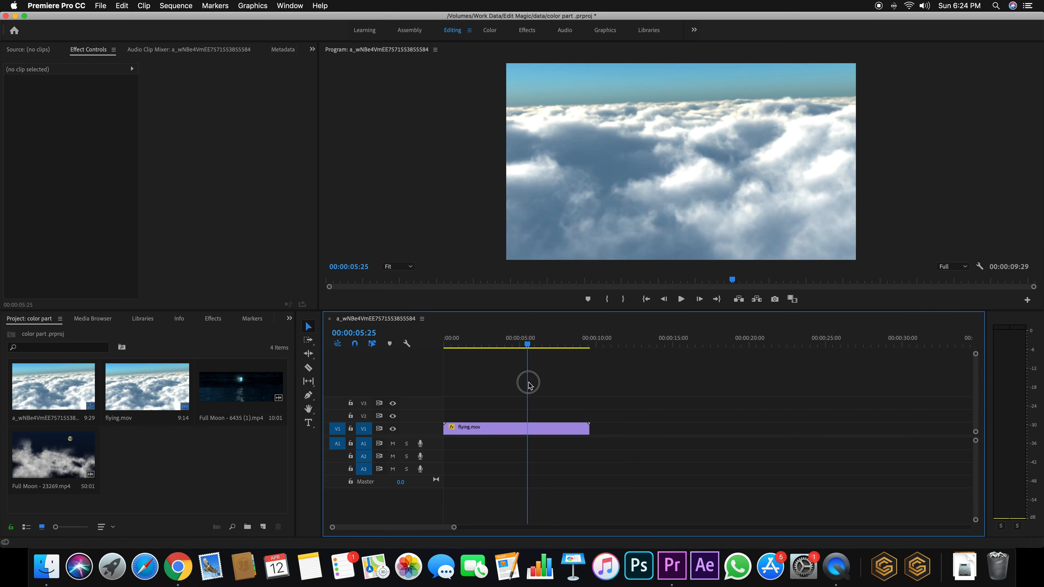
click(530, 434)
click(308, 367)
click(528, 427)
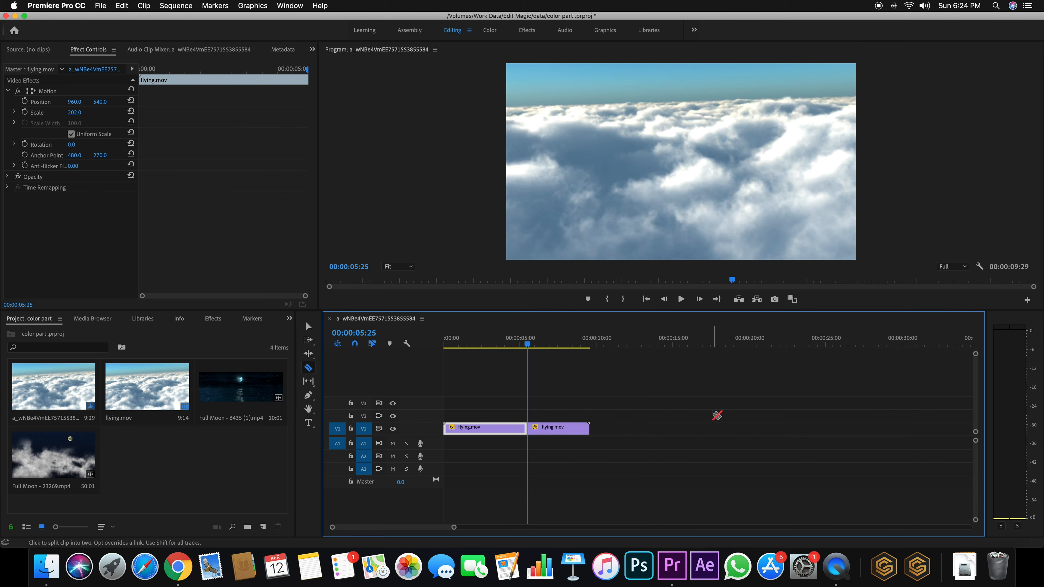
Delete the part of flying.mov after the 5:25 cut
key(v)
drag(620, 409, 557, 453)
key(Delete)
Alt-drag a copy of the trimmed flying.mov onto V1 right after the original
drag(531, 342, 493, 354)
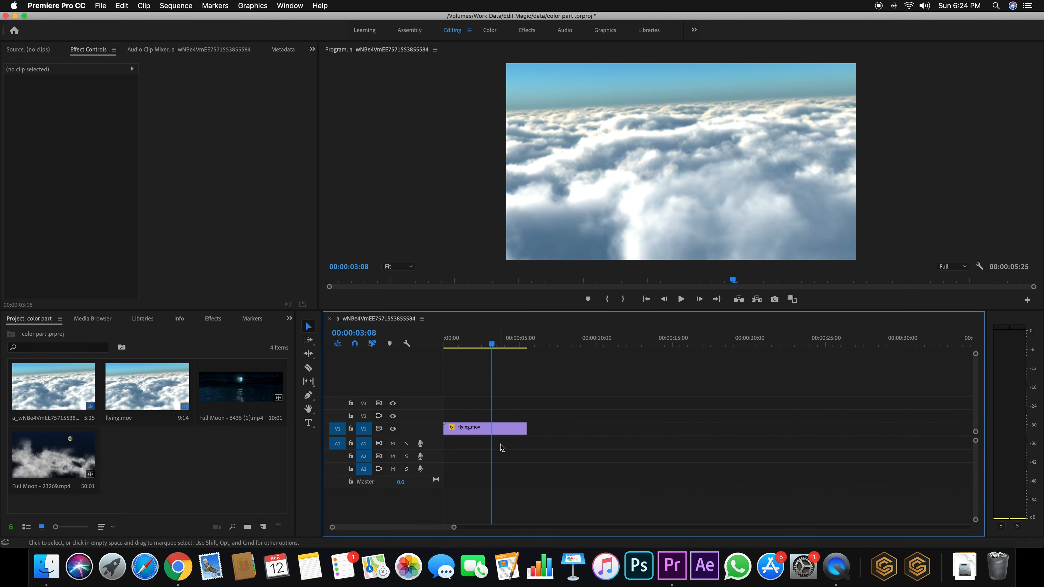
click(500, 429)
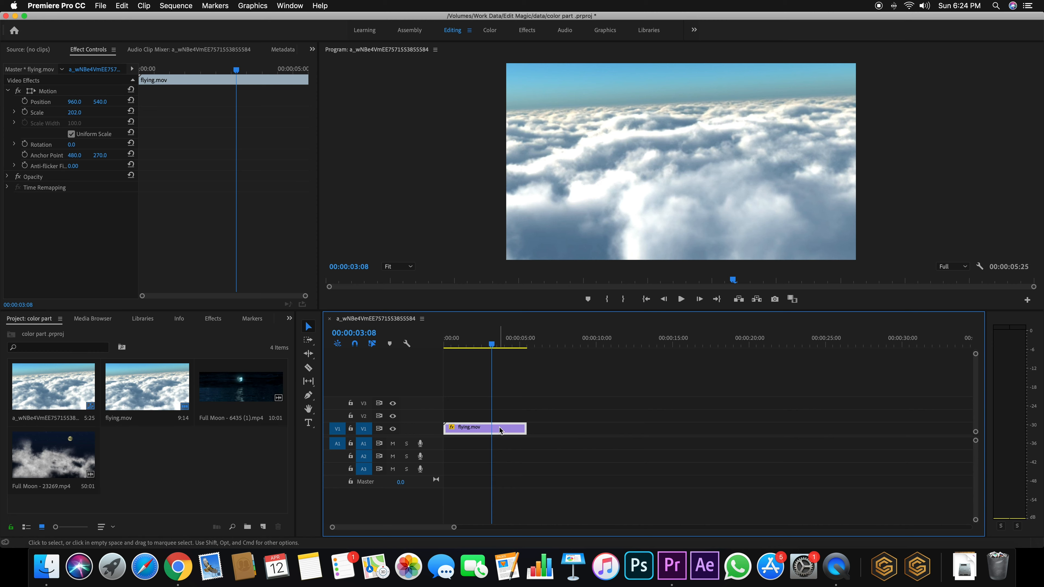
drag(501, 429, 541, 427)
click(53, 360)
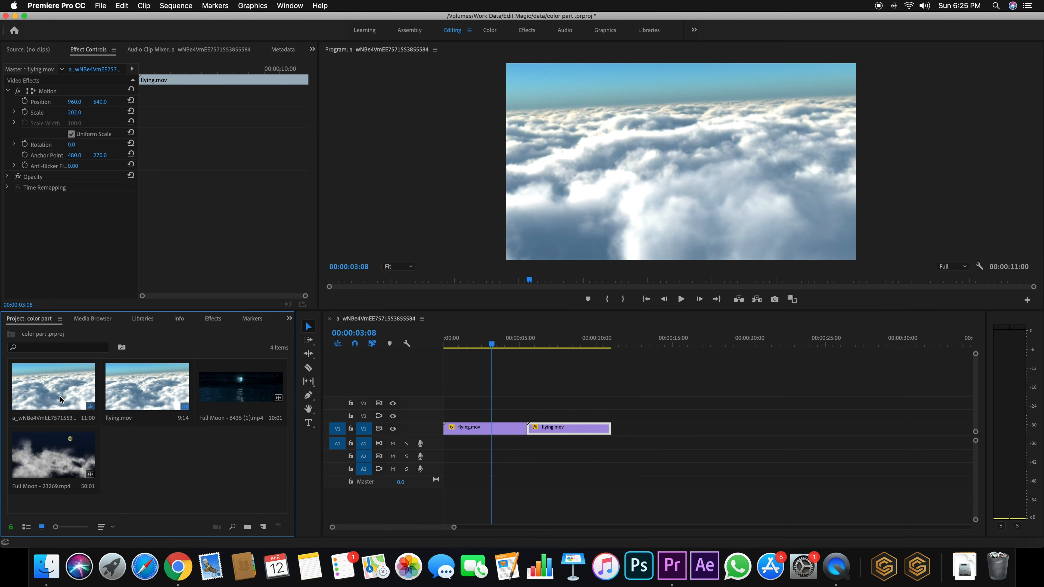
Search Effects for 'cross' and drop Cross Dissolve on the 00:00:05:25 edit point
click(212, 319)
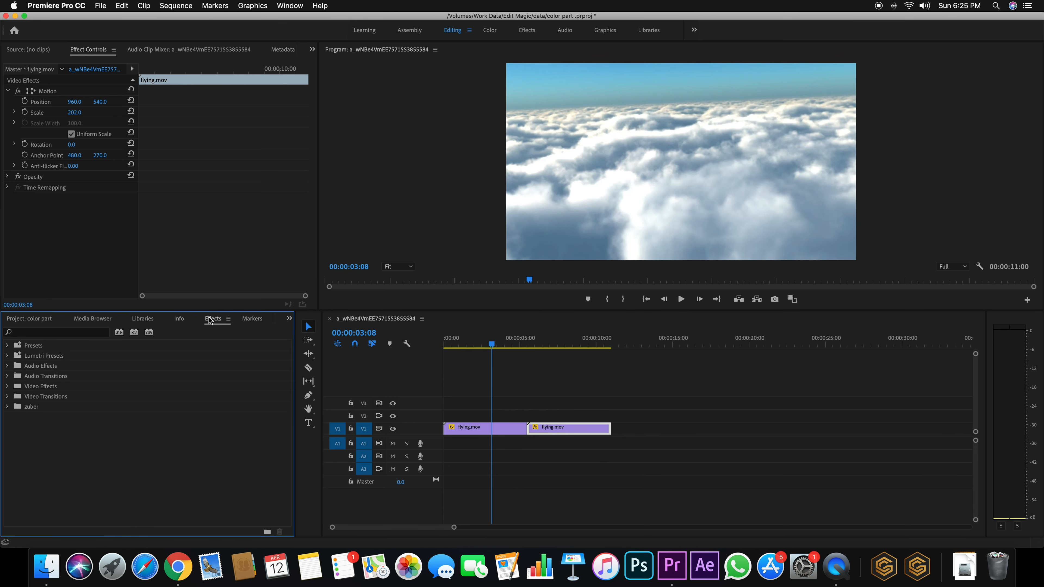
click(41, 332)
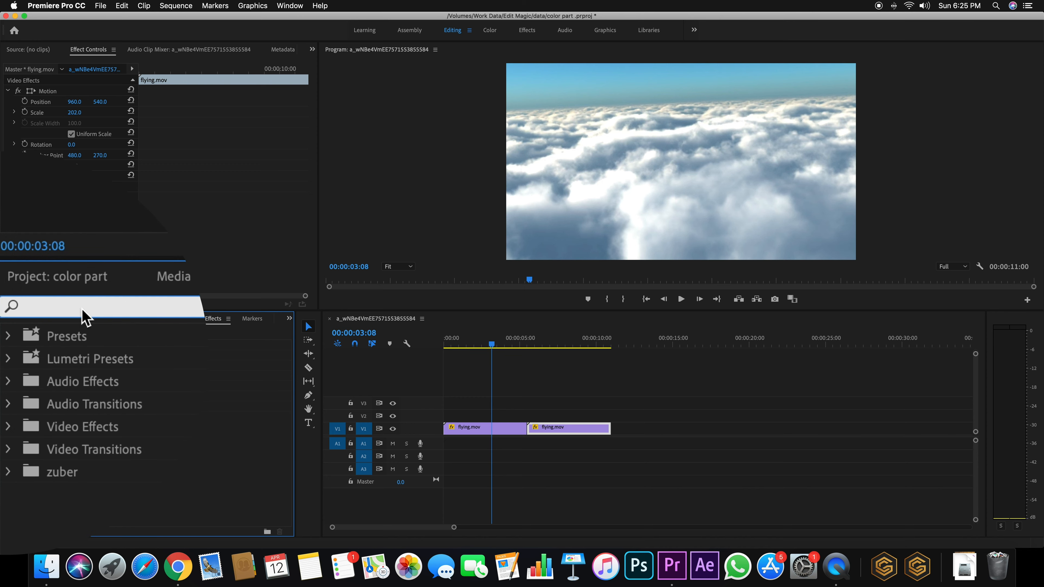
text(c)
text(ro)
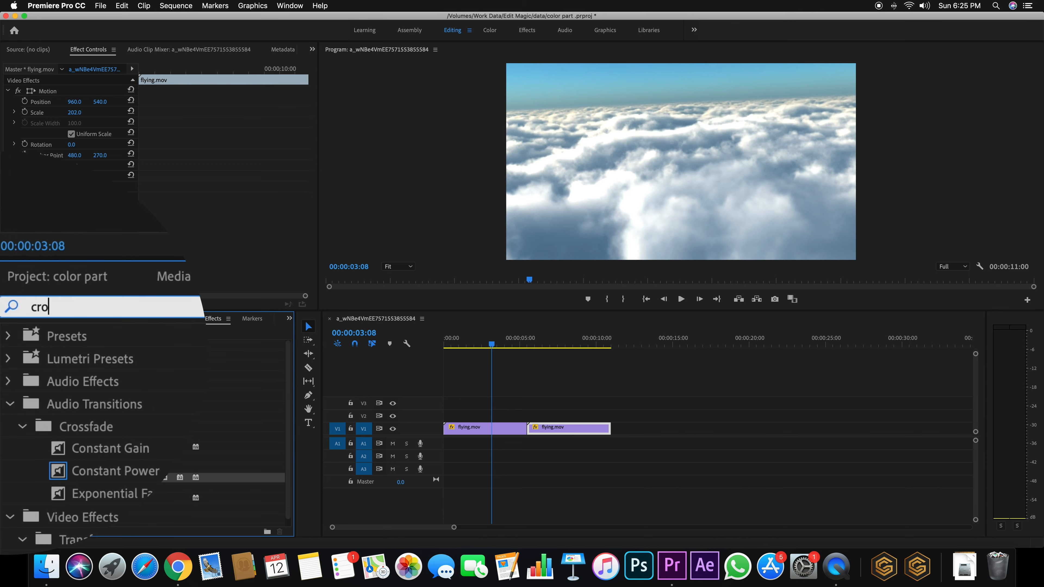
text(ss)
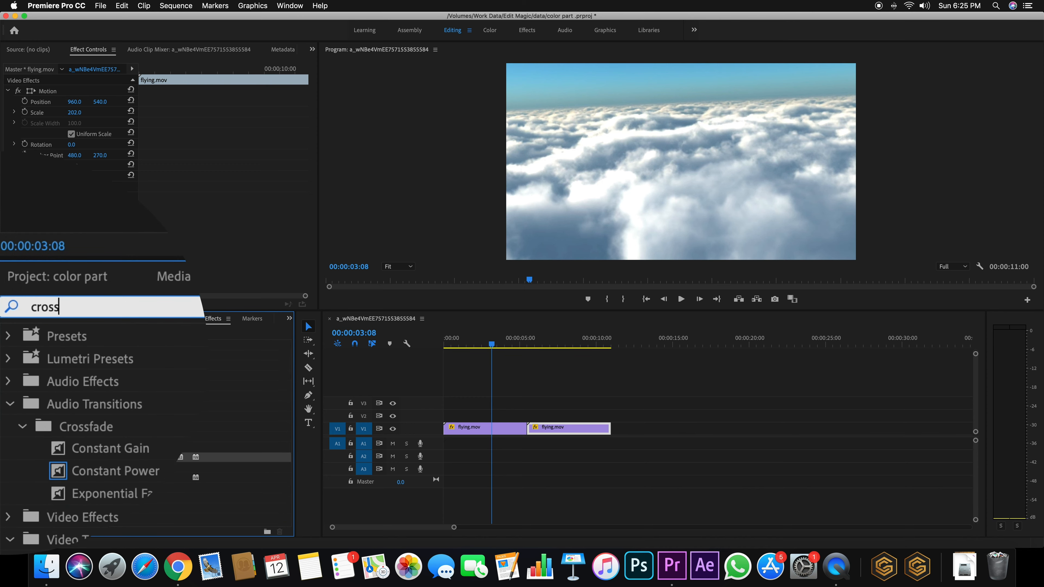
drag(88, 451, 538, 425)
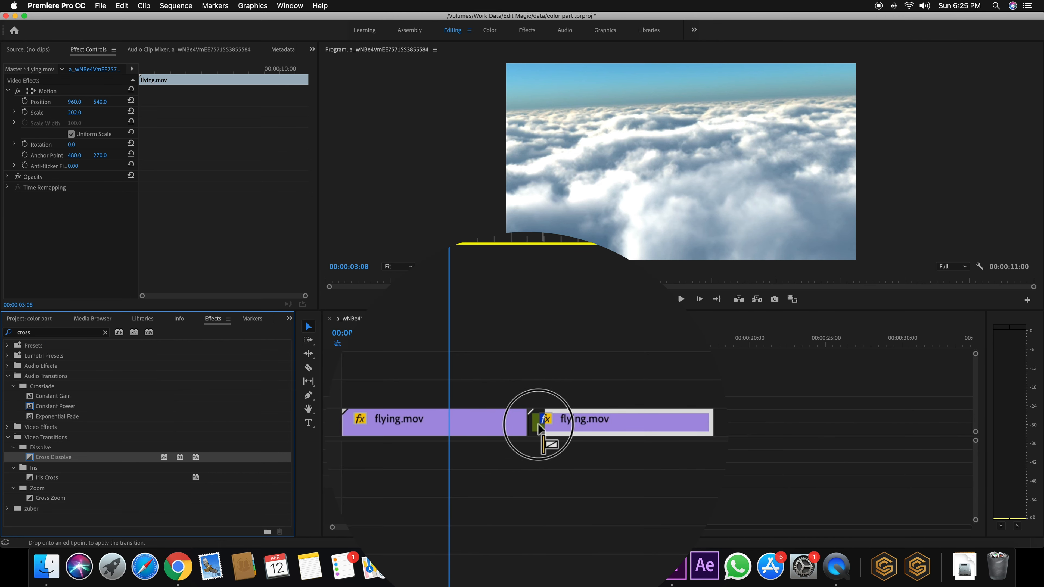
drag(538, 424, 534, 427)
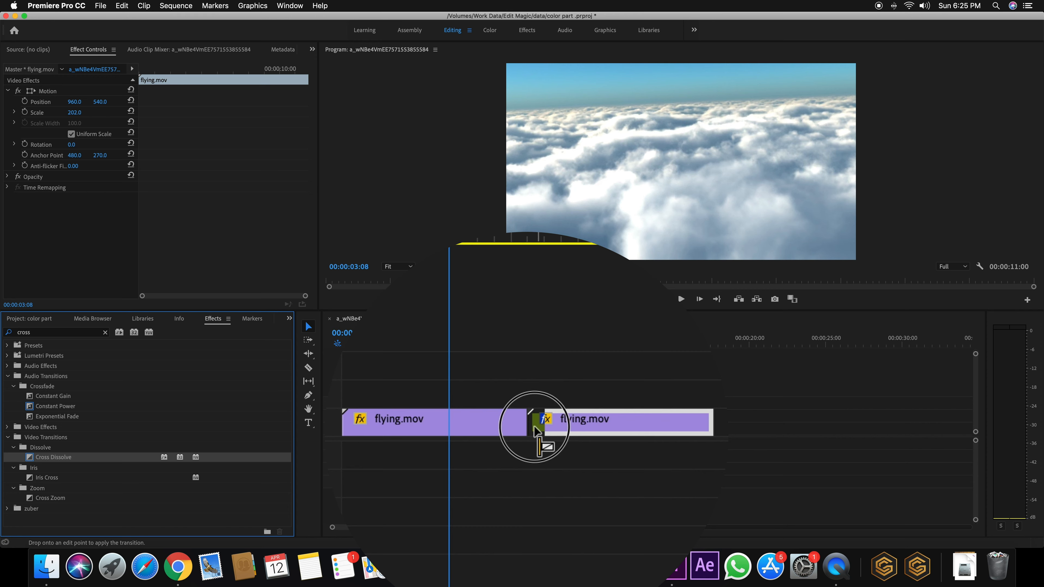
mouse_move(534, 427)
mouse_down()
mouse_move(490, 423)
mouse_move(547, 420)
mouse_move(531, 420)
mouse_up()
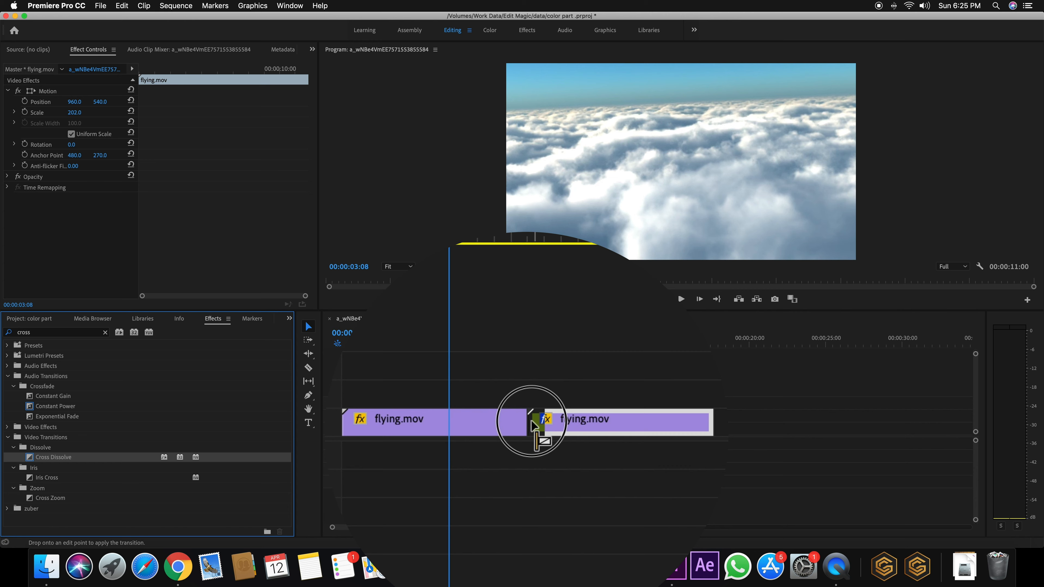
drag(531, 420, 525, 422)
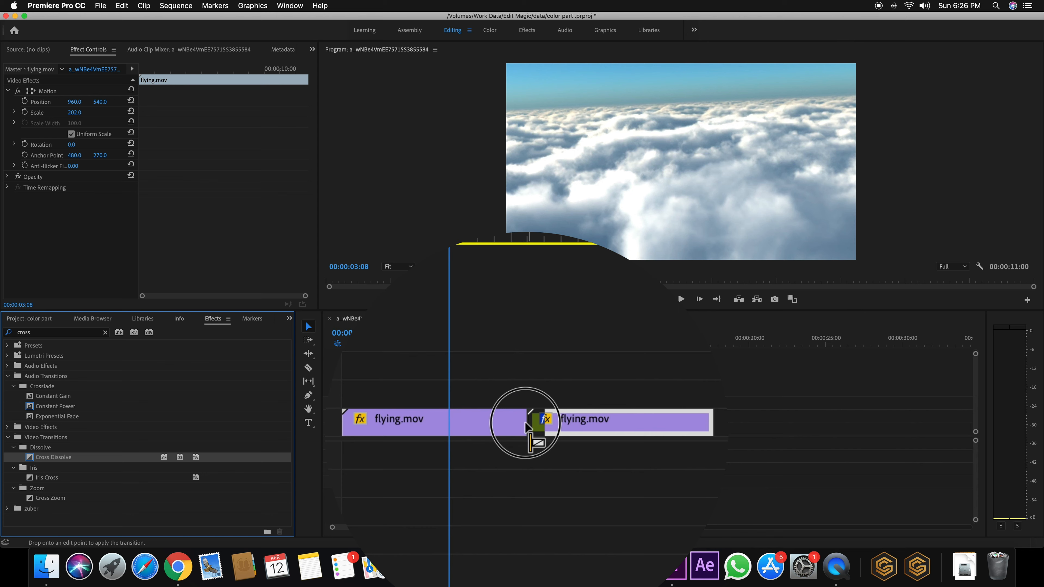
drag(525, 423, 538, 423)
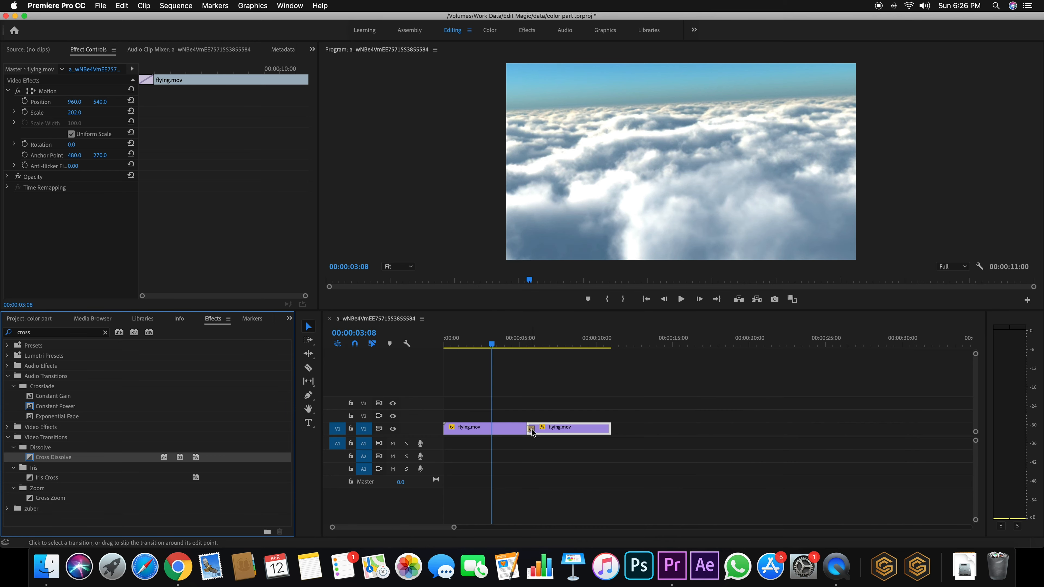
click(532, 430)
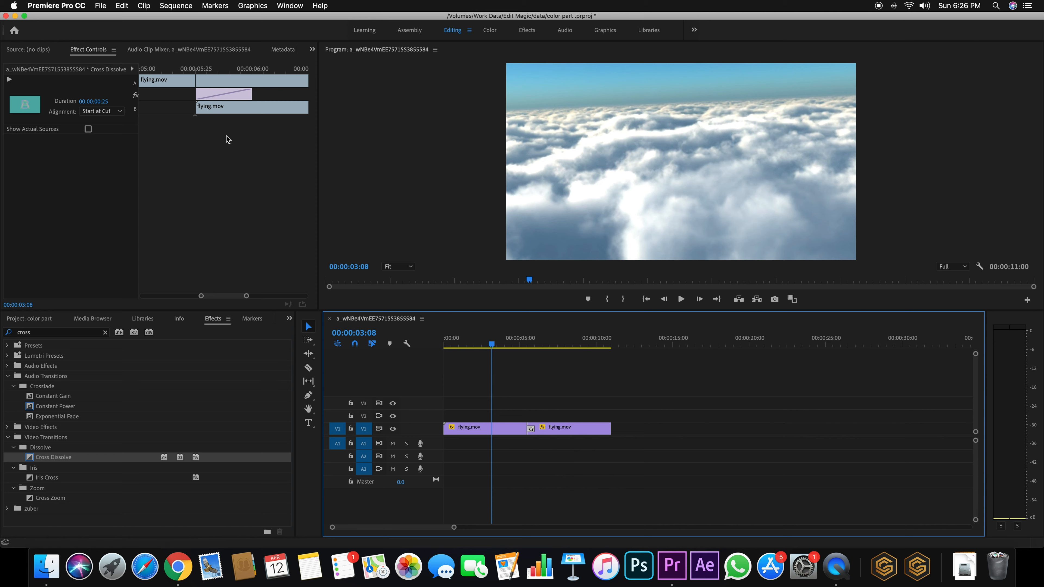
Save the project and slide the transition earlier across the cut in the mini timeline
key(super+s)
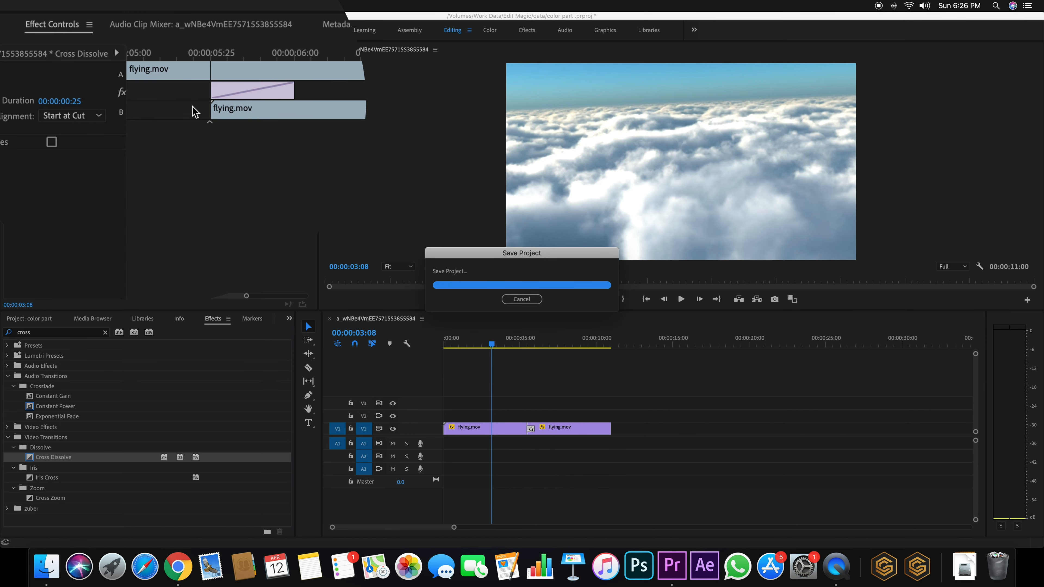
click(255, 89)
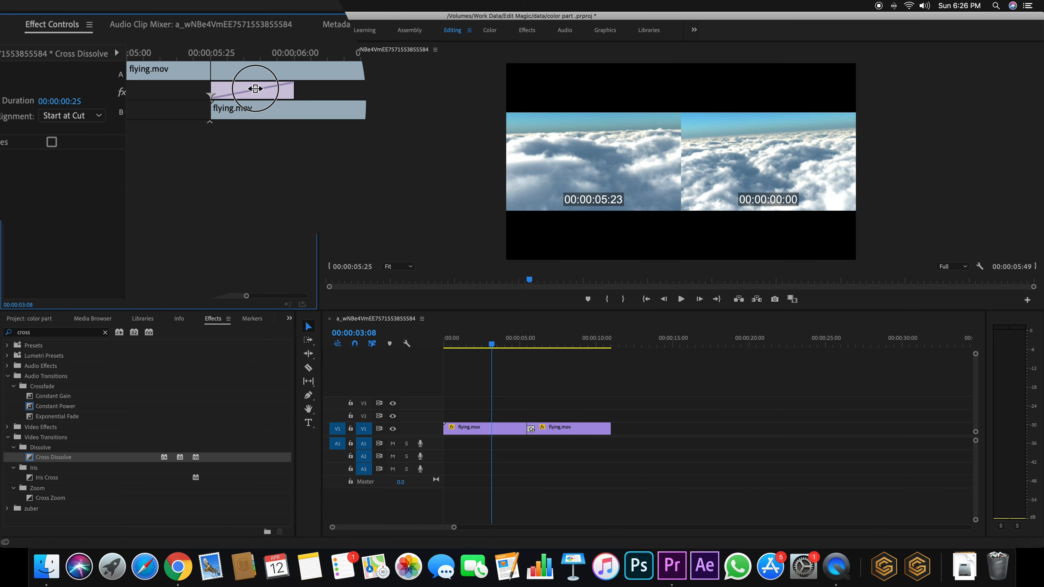
drag(255, 89, 216, 90)
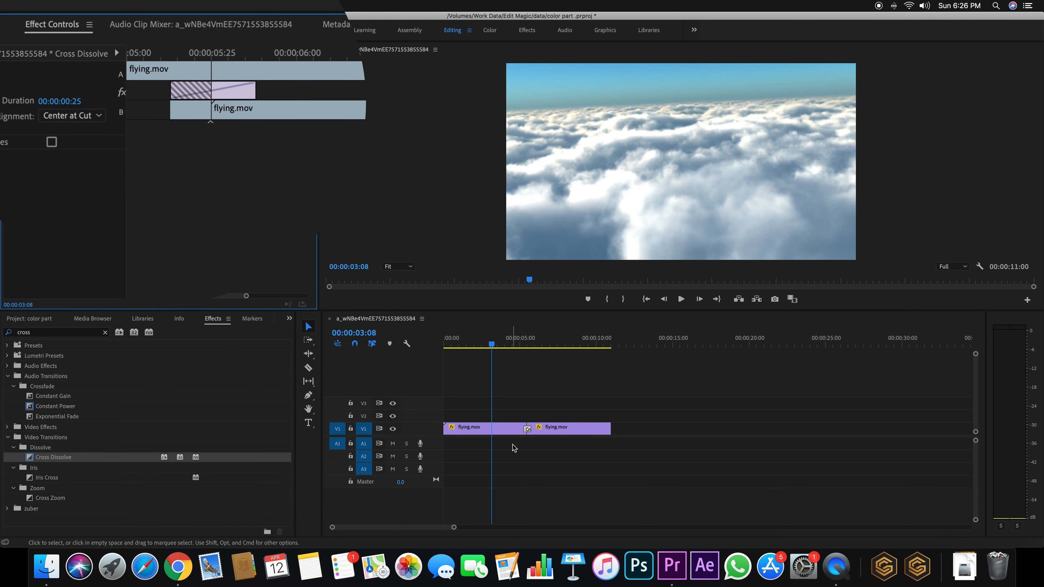
drag(237, 93, 234, 93)
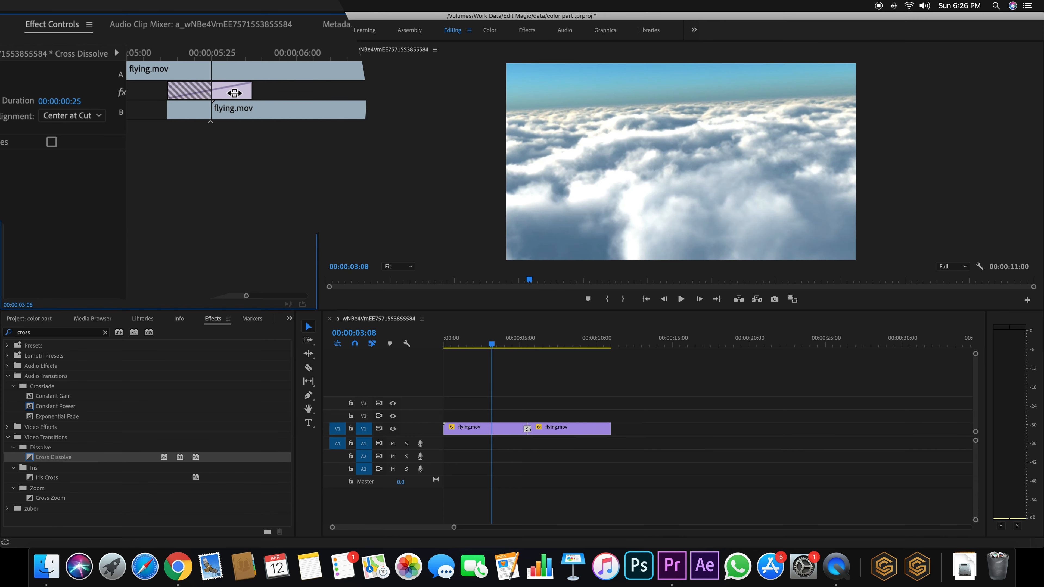
Set the Cross Dissolve alignment to Center at Cut
click(80, 117)
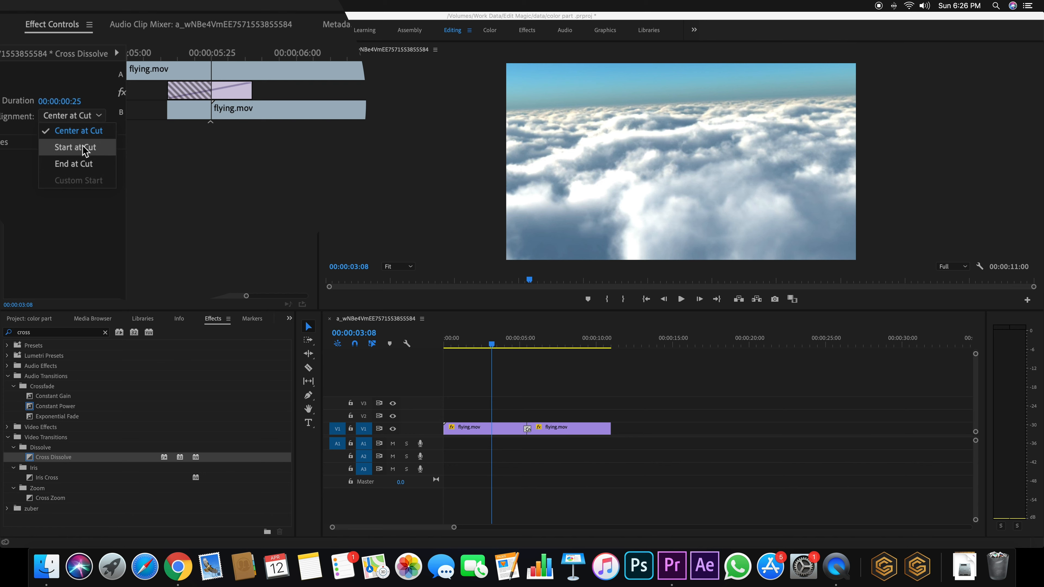
click(82, 131)
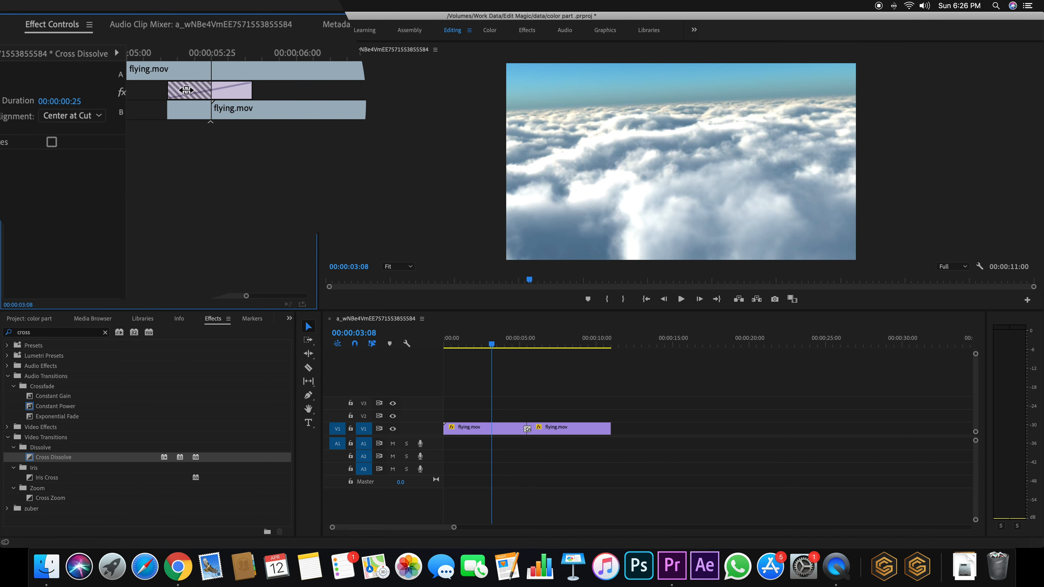
click(69, 116)
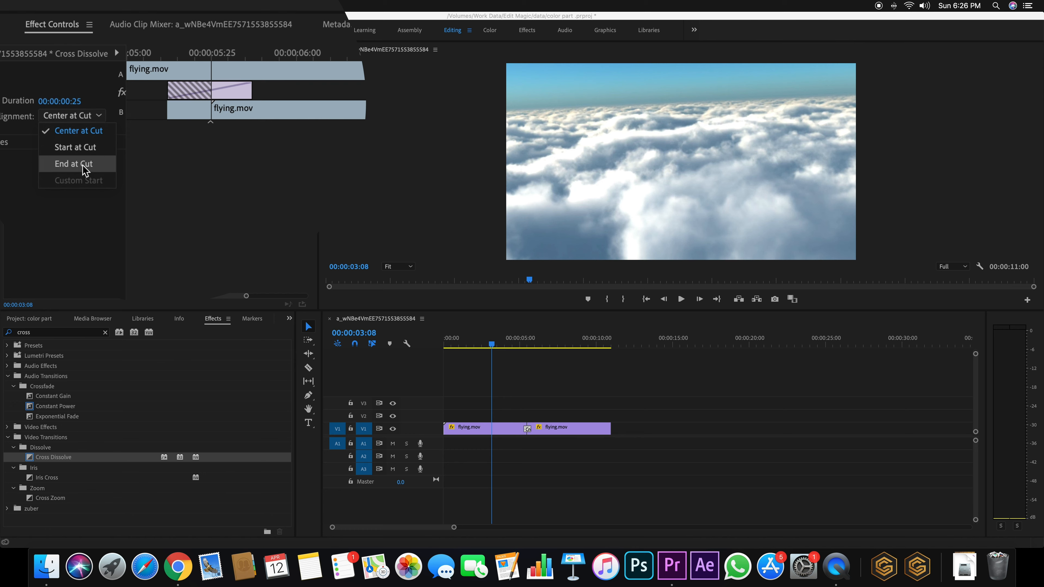
click(74, 164)
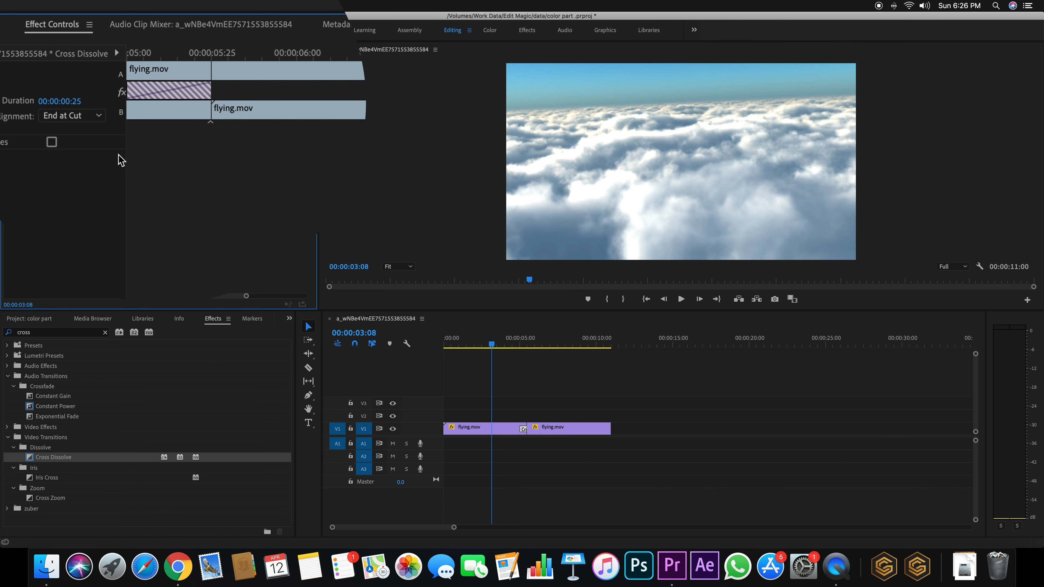
click(73, 116)
click(73, 134)
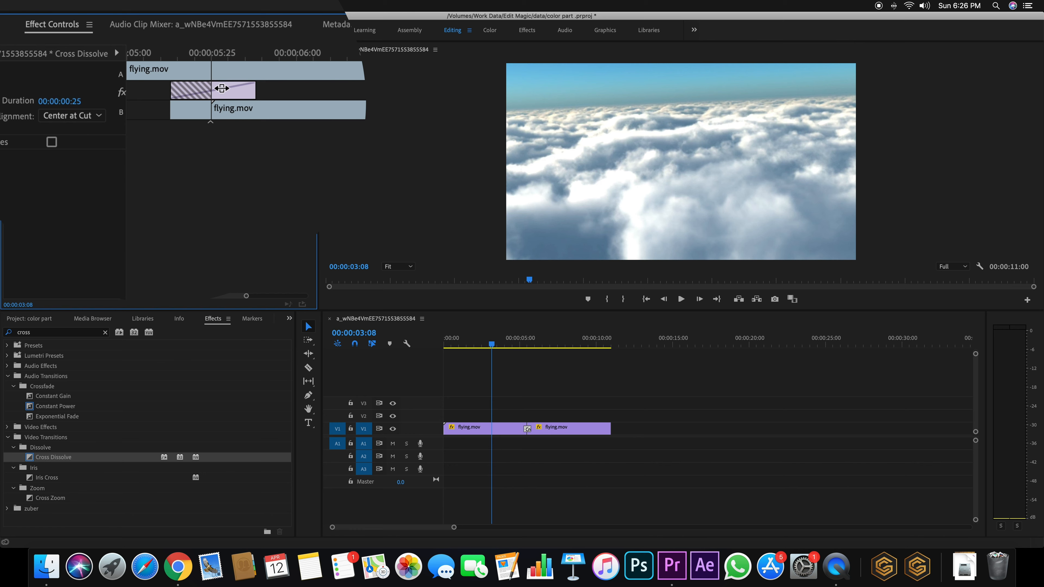
Set the Cross Dissolve duration to 00:00:01:00 in Effect Controls
click(75, 107)
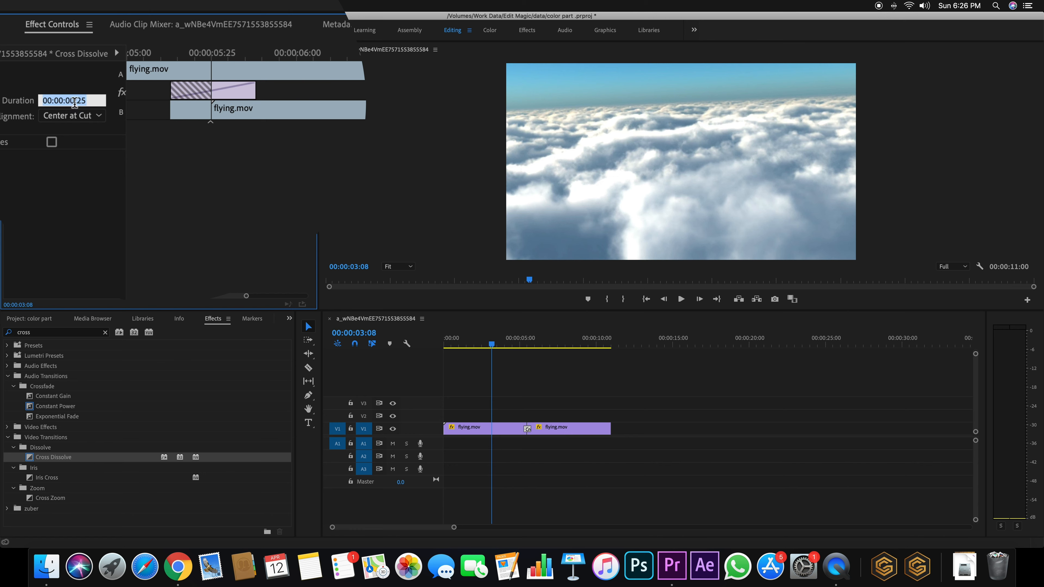
text(100)
key(Return)
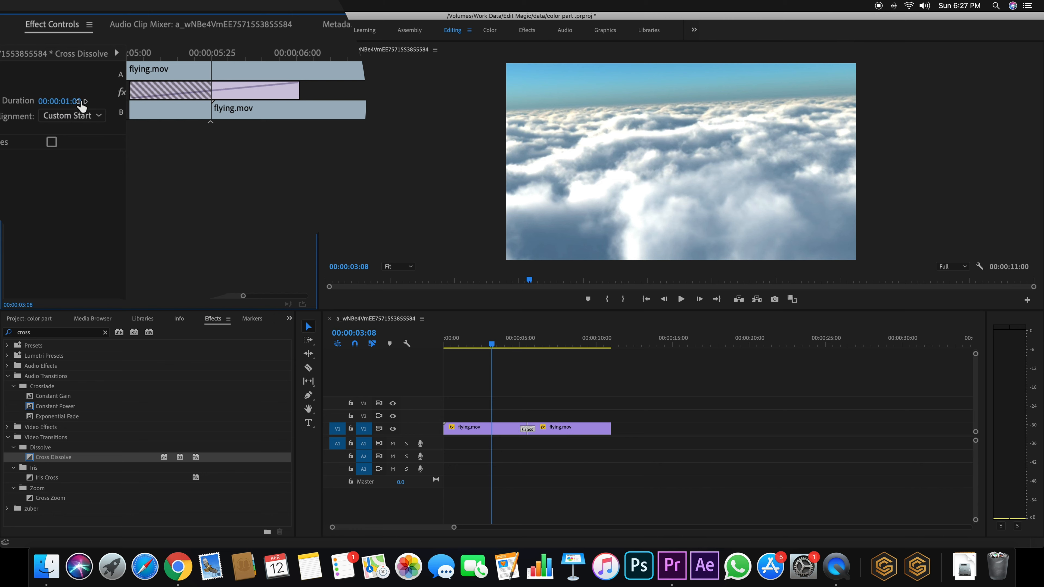
click(59, 102)
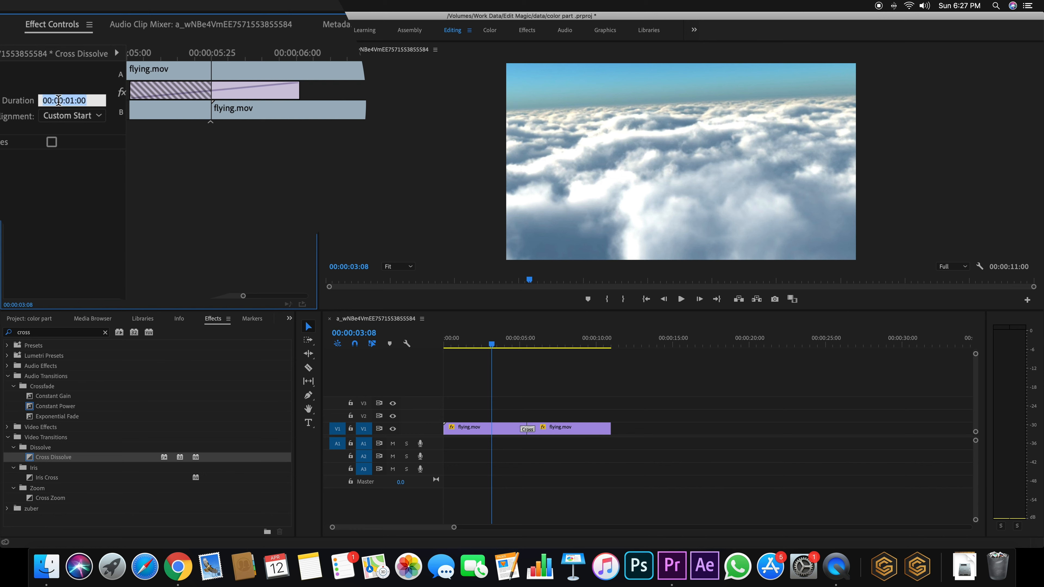
text(2)
key(Return)
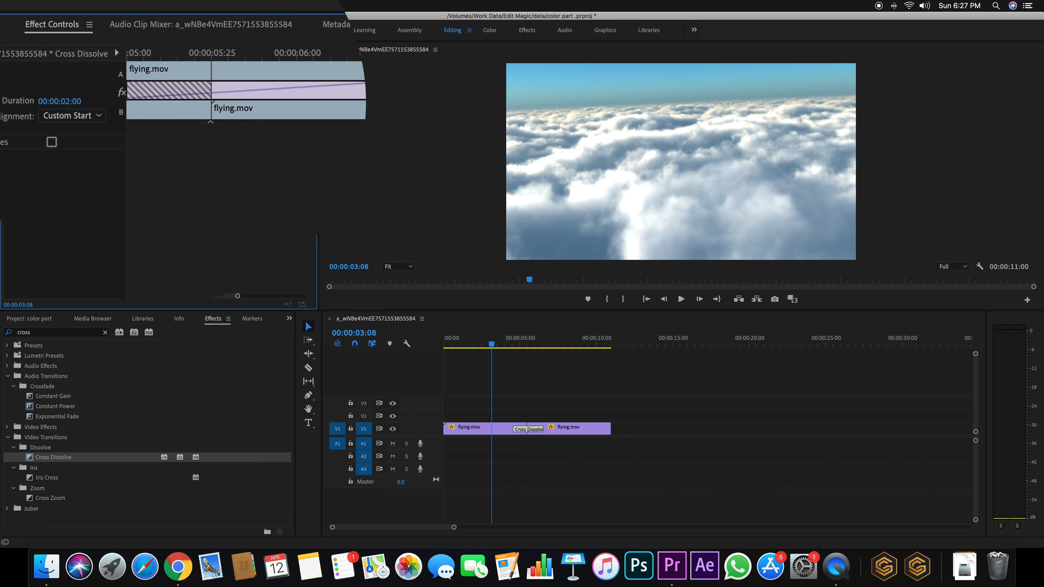
drag(238, 296, 252, 297)
click(53, 100)
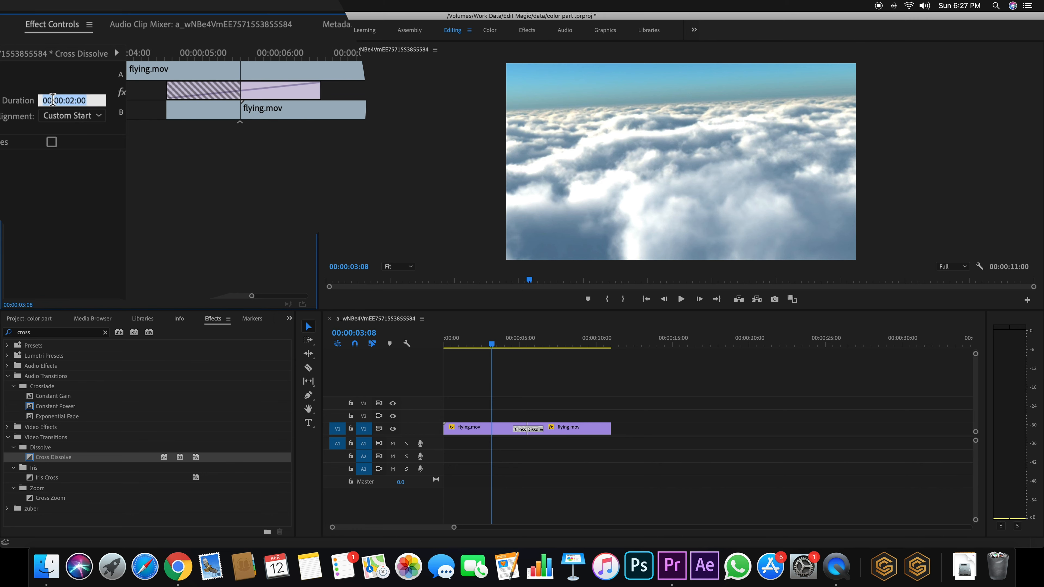
text(1)
key(Return)
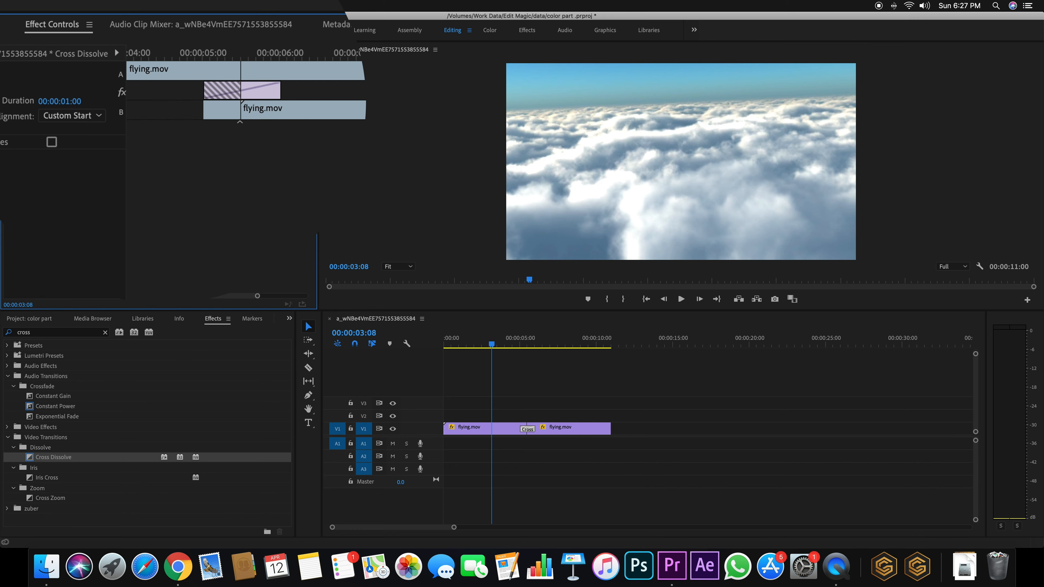
click(530, 431)
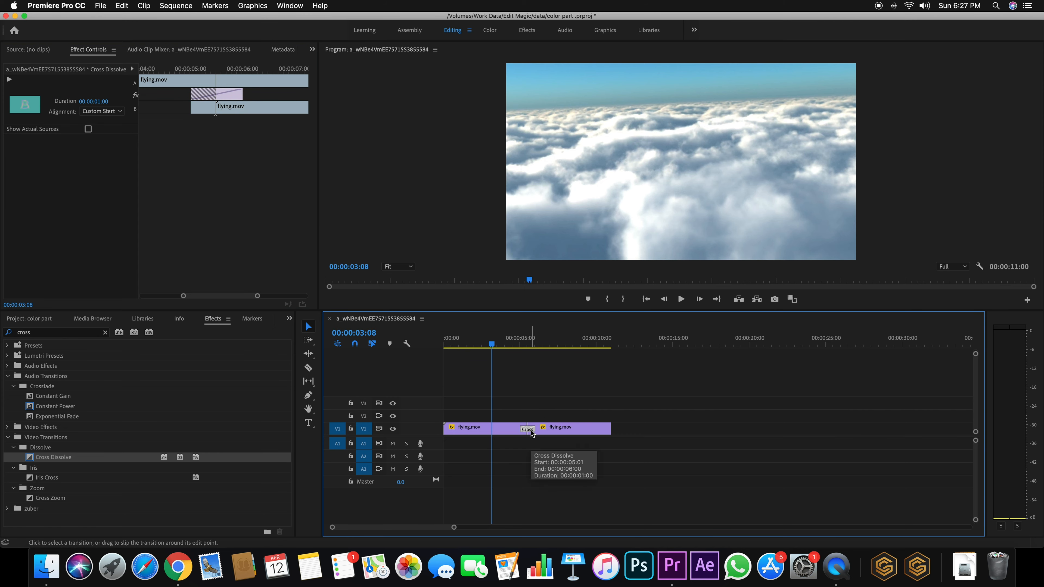
double_click(531, 431)
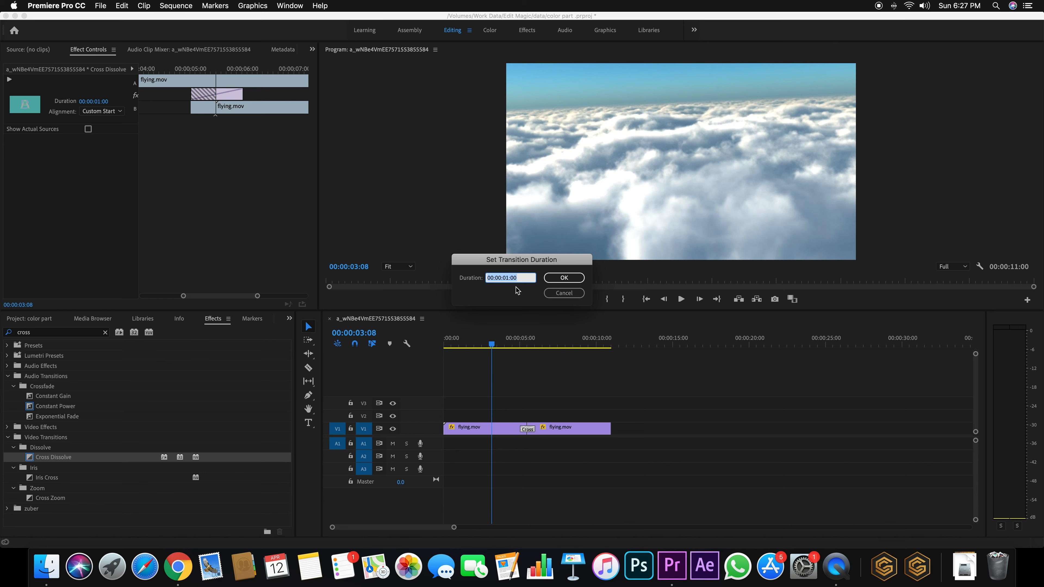
click(518, 279)
click(576, 280)
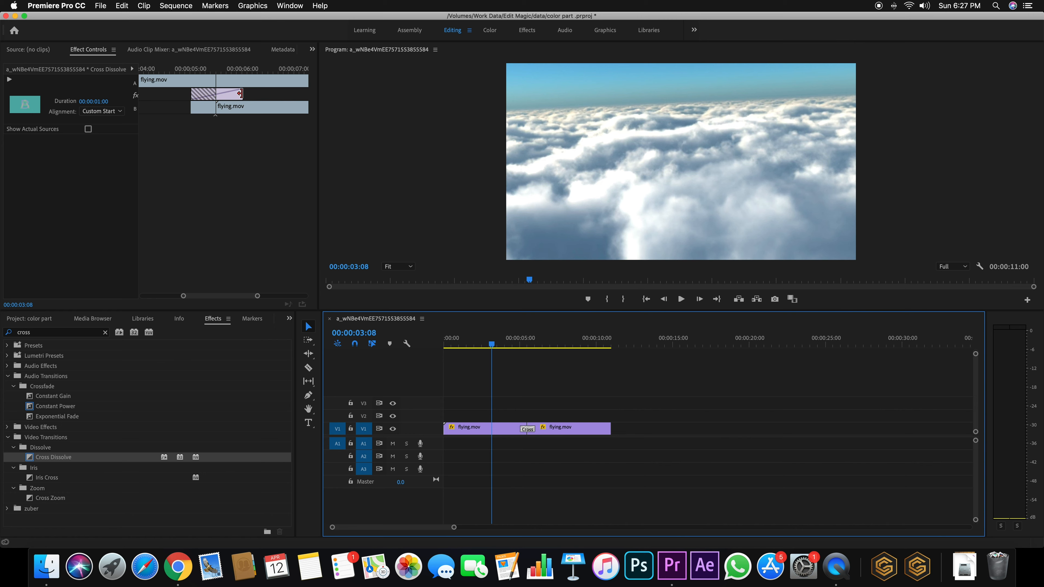
drag(243, 95, 176, 97)
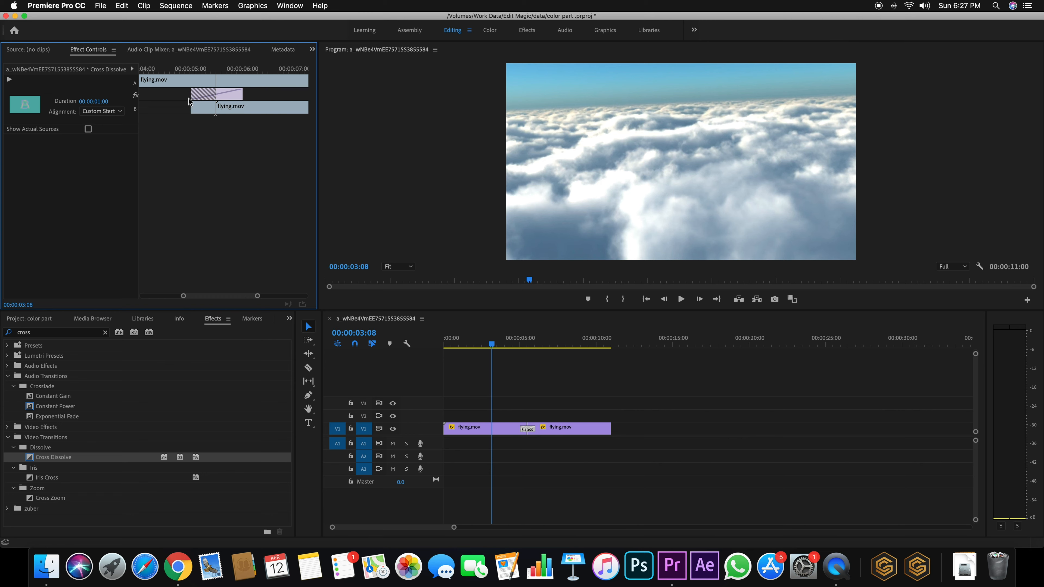
key(super+z)
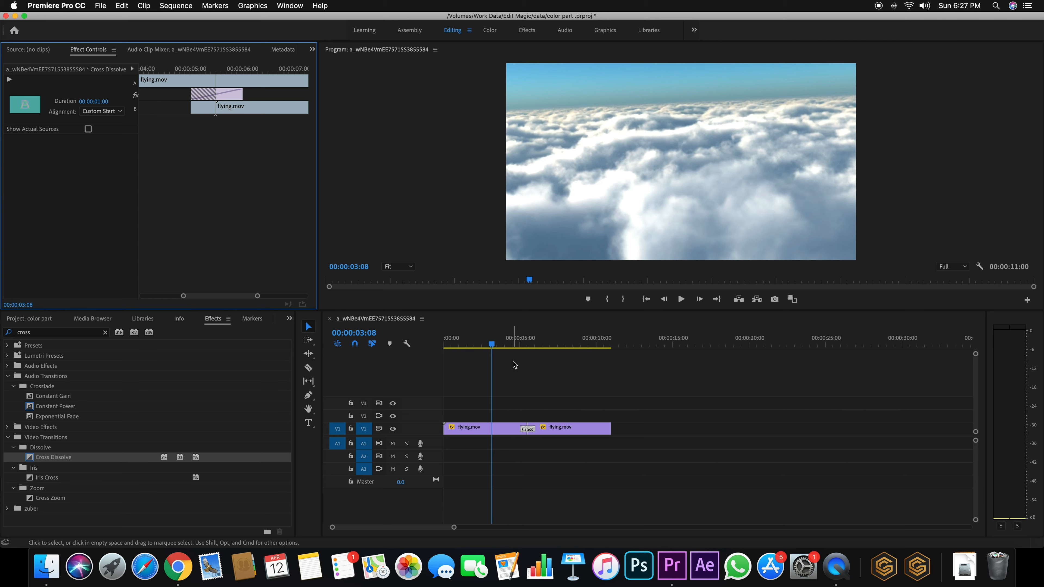
click(520, 345)
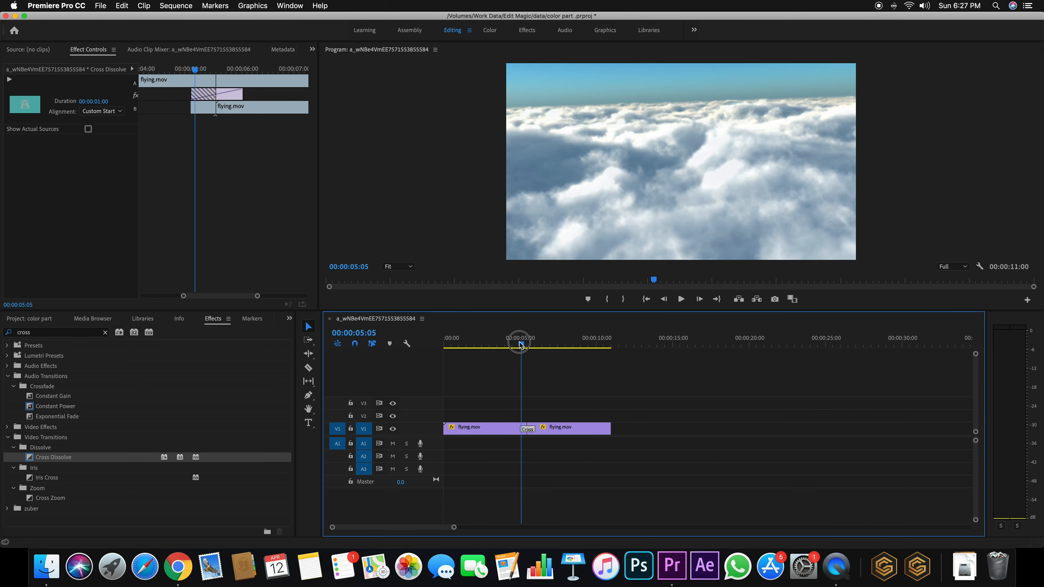
key(space)
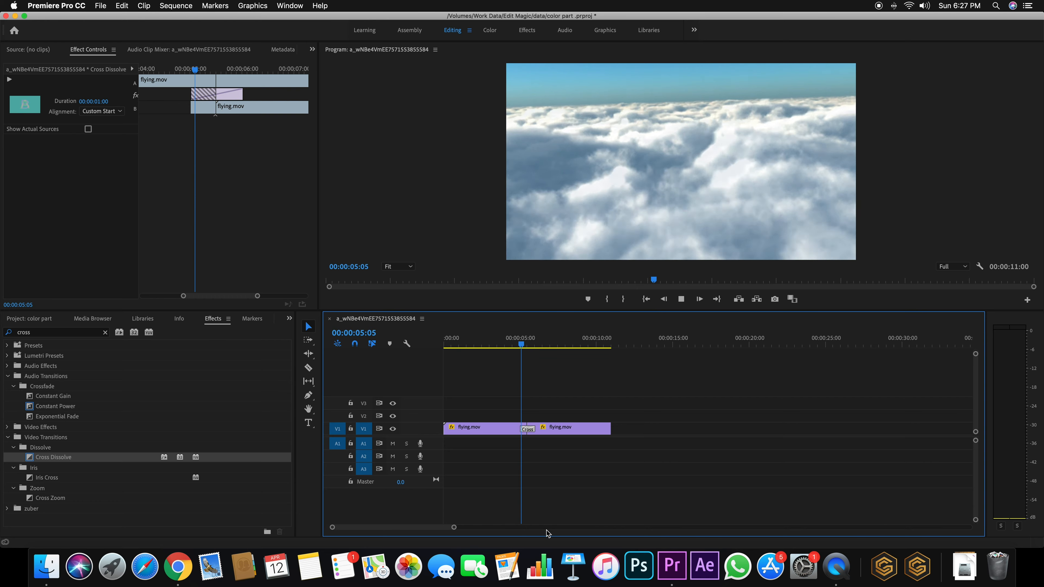
click(517, 345)
key(space)
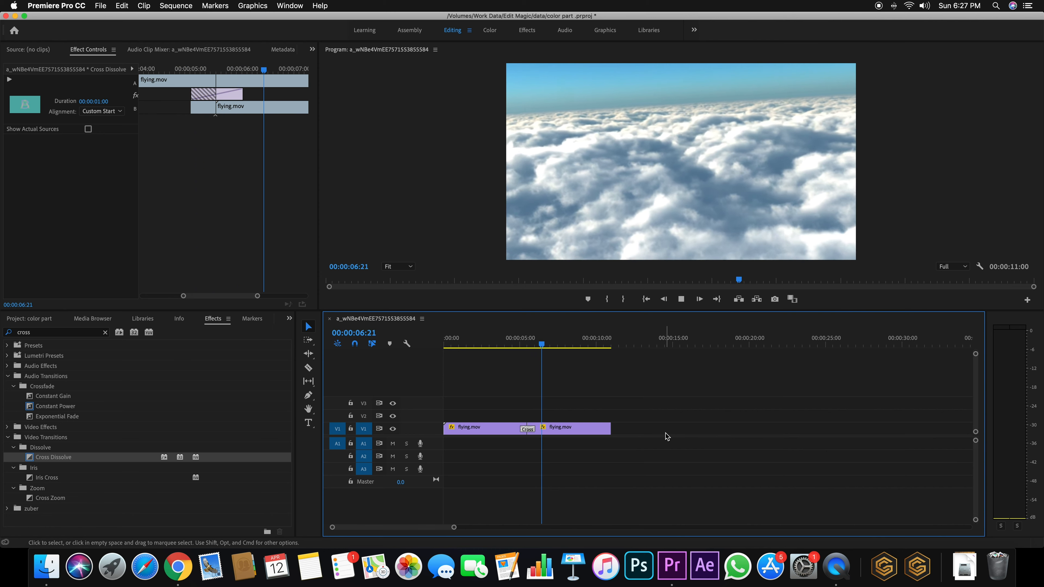
key(space)
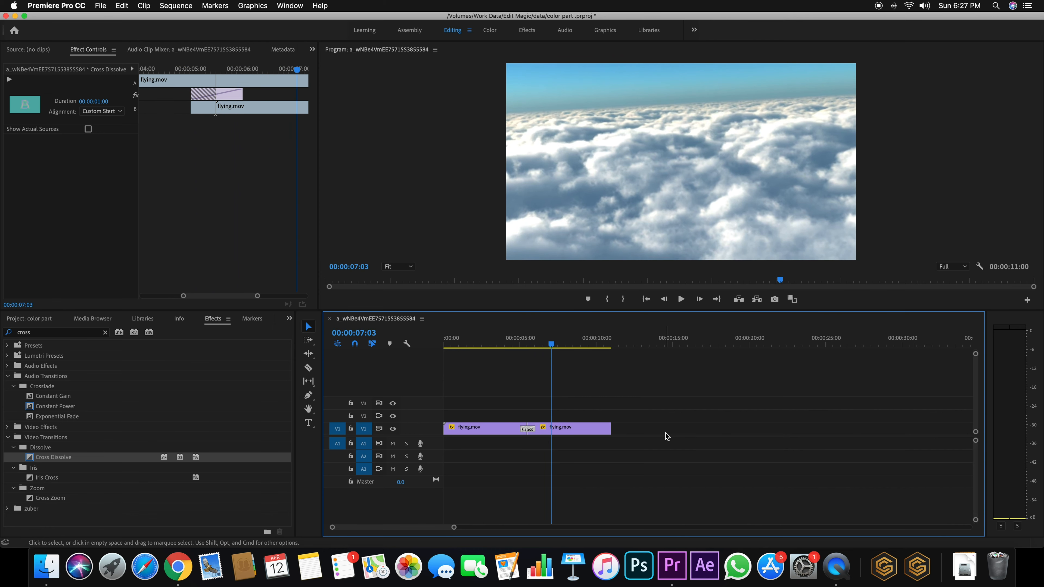
drag(524, 346, 515, 349)
key(space)
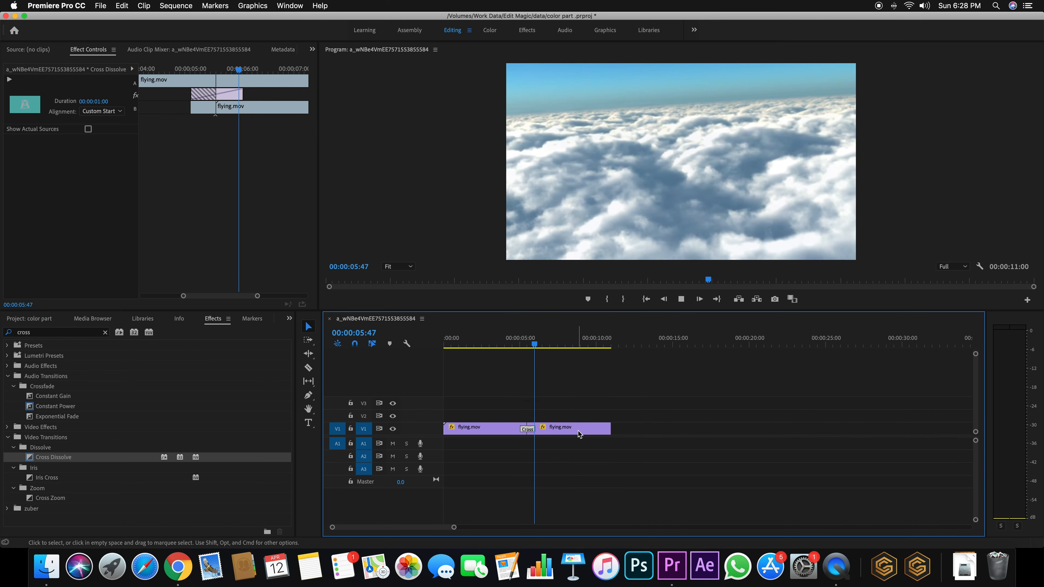
key(space)
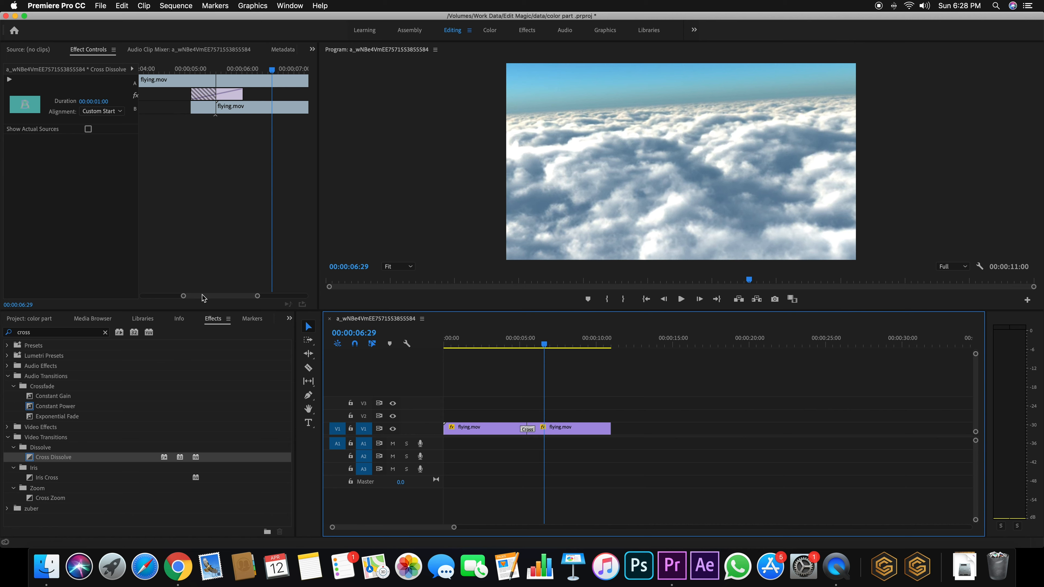
drag(257, 296, 274, 296)
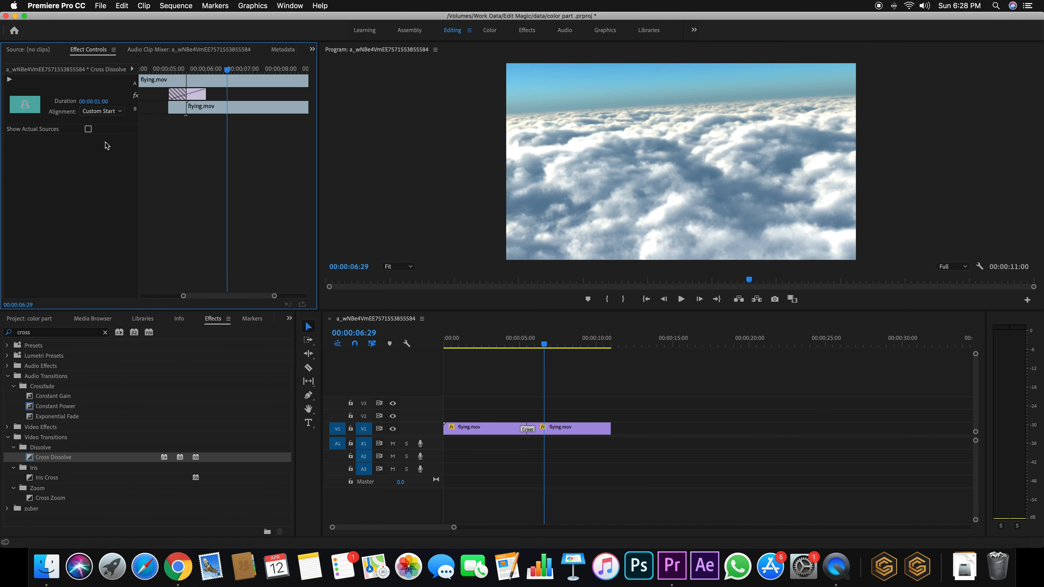
Set the Cross Dissolve duration to 00:00:04:00
click(96, 102)
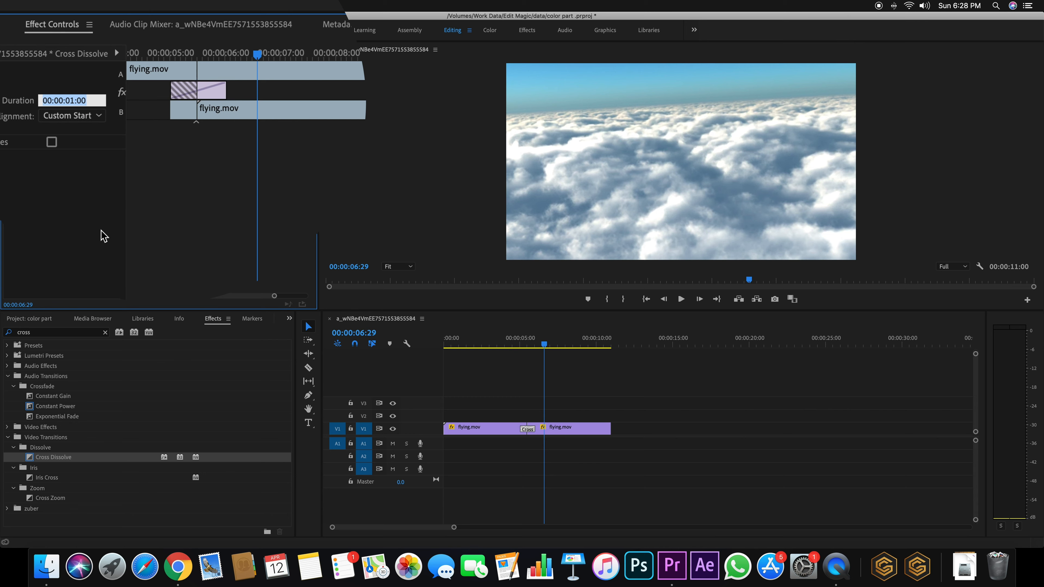
text(4:)
text(00)
key(Return)
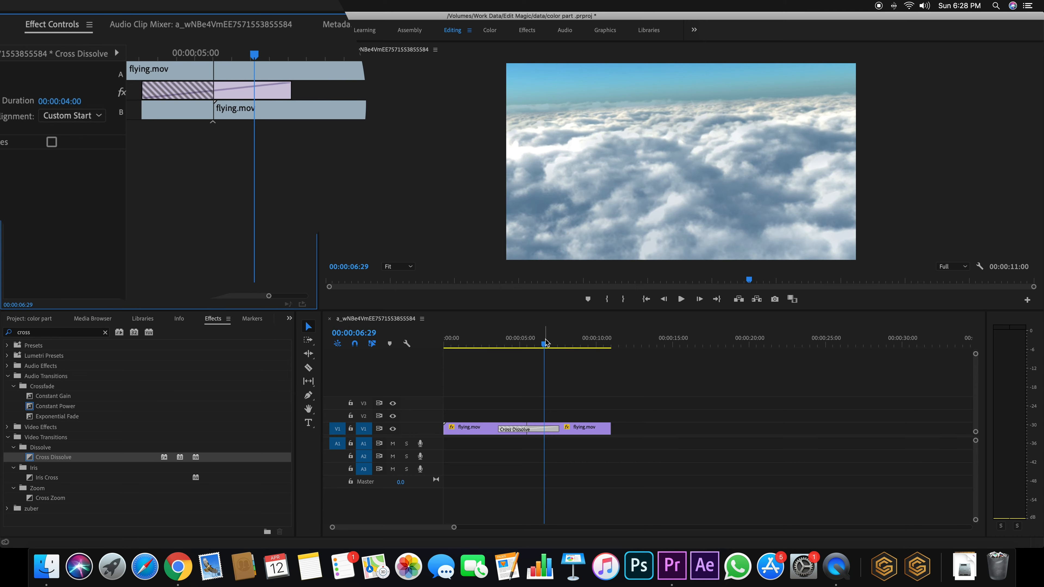
Play the four-second dissolve from just before it starts
drag(542, 345, 492, 349)
key(space)
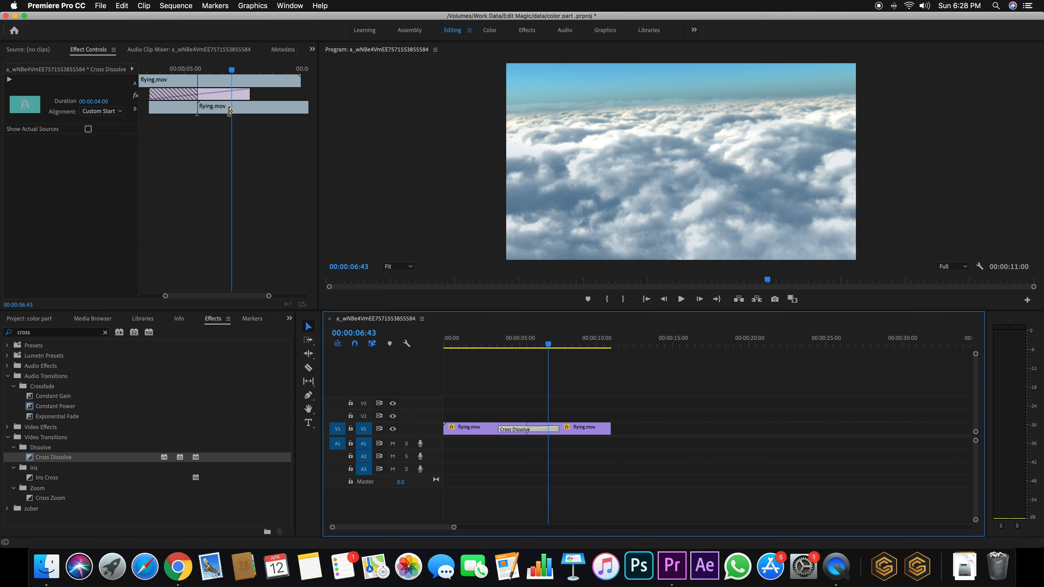
click(217, 110)
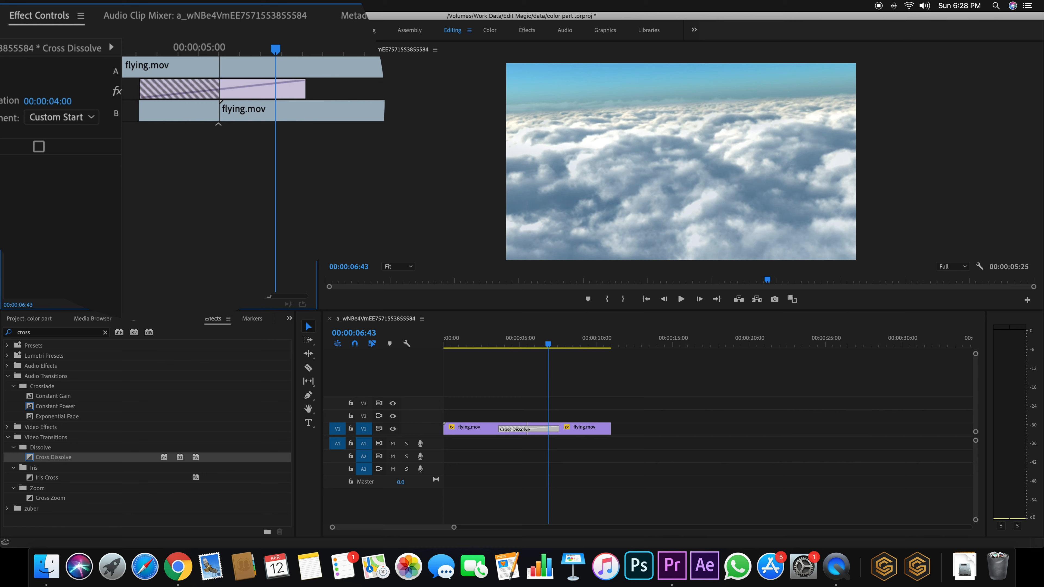
Drag clip A's end right so the sequence runs 00:00:15:04, then play it
mouse_move(224, 296)
mouse_down()
mouse_move(200, 296)
mouse_move(287, 298)
mouse_move(209, 296)
mouse_up()
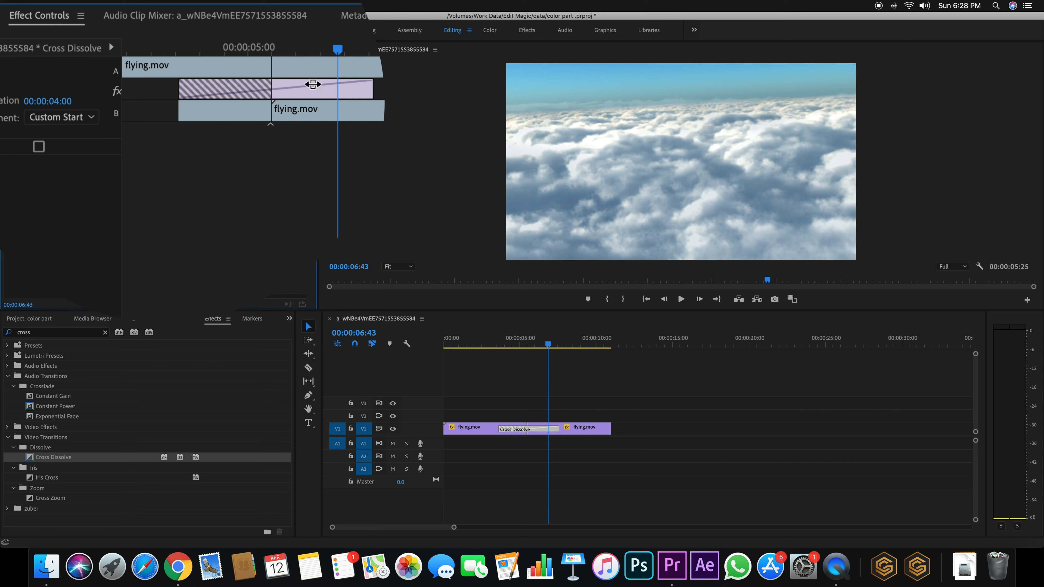
drag(344, 66, 259, 66)
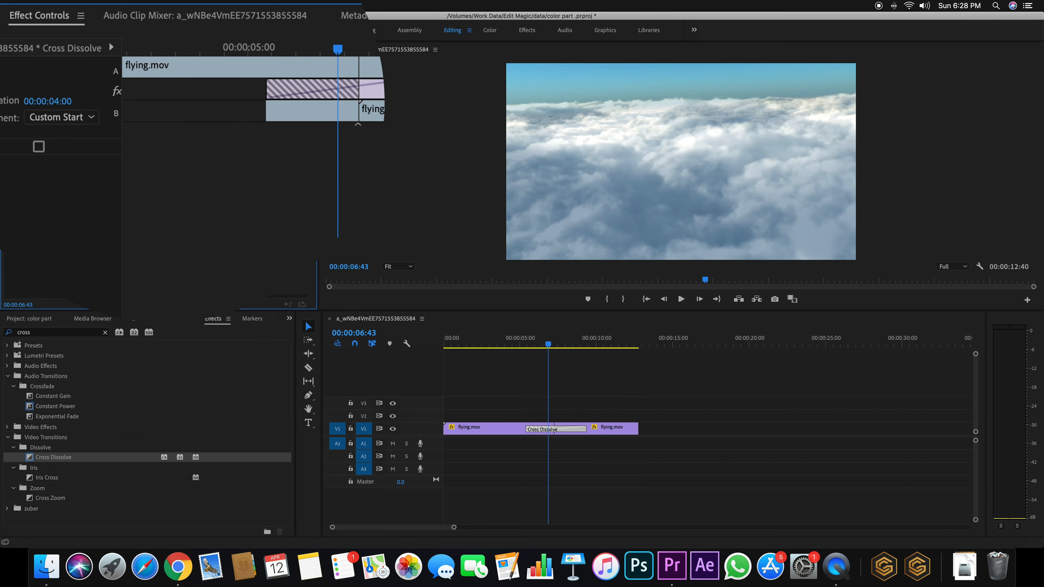
drag(246, 296, 273, 296)
drag(309, 66, 248, 67)
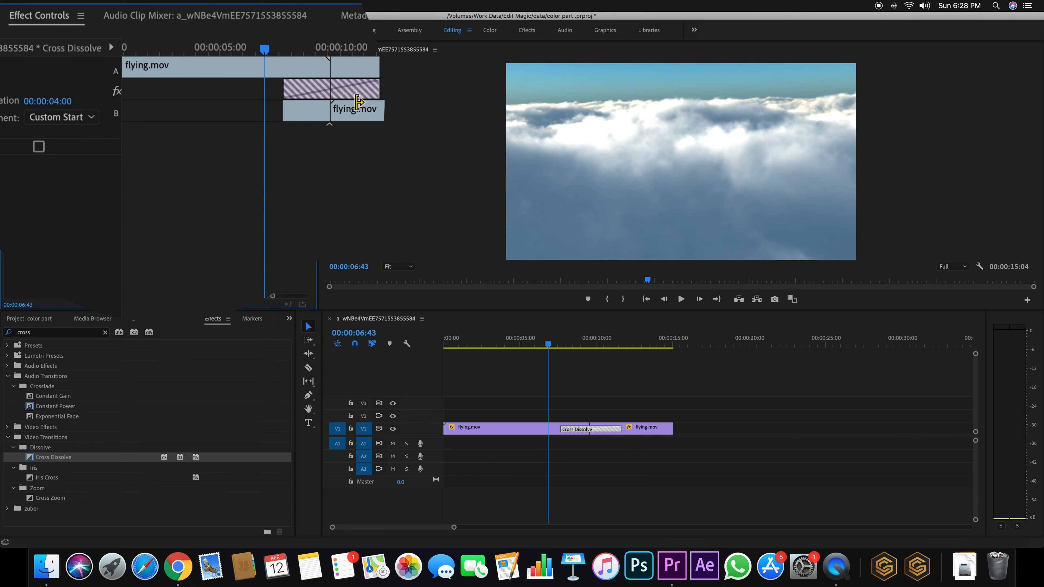
key(space)
click(559, 345)
Drag the dissolve edge to slide clip B earlier, shortening the sequence to 00:00:13:00
key(space)
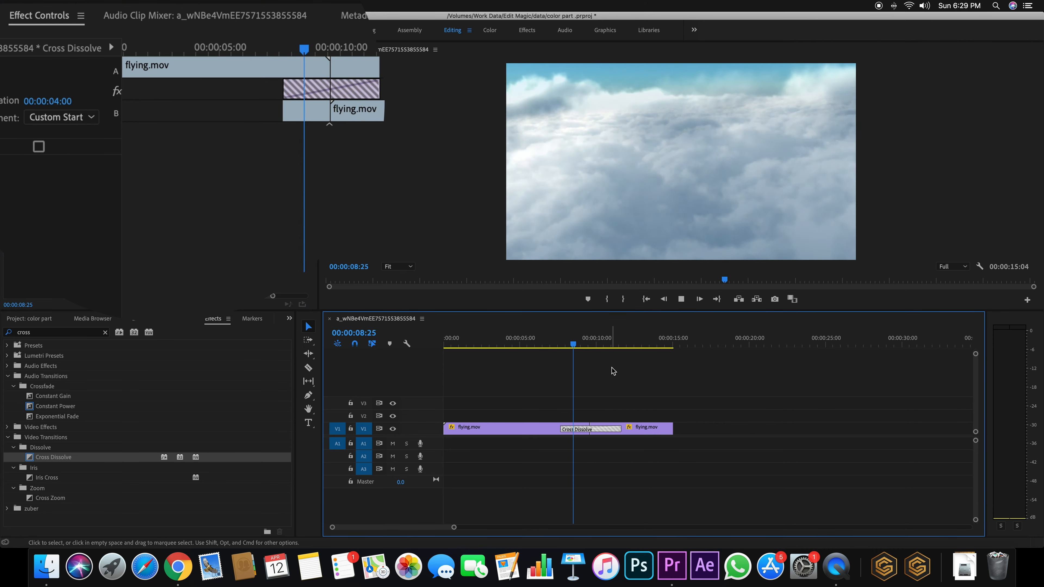
key(space)
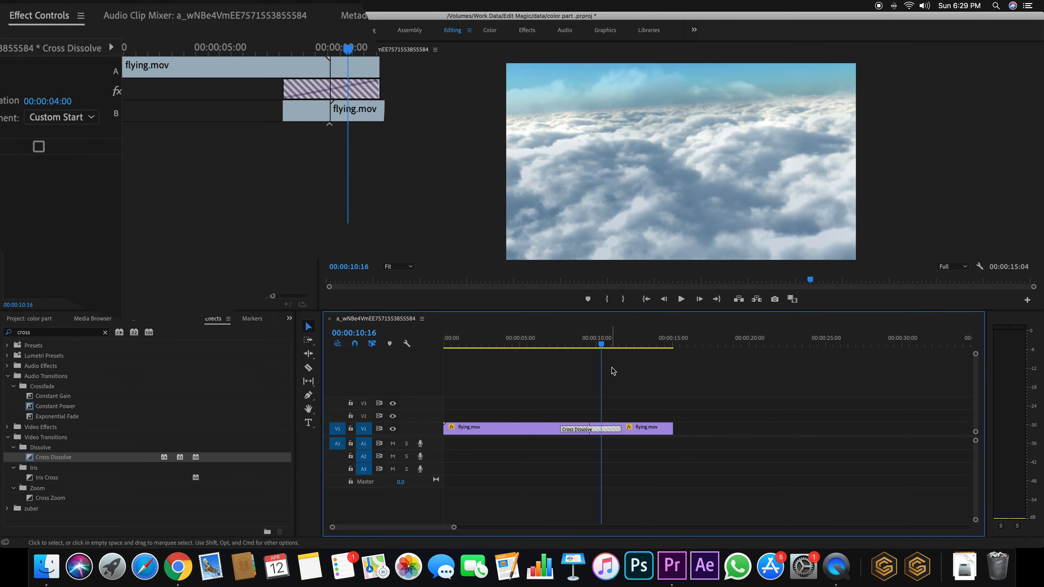
drag(600, 345, 584, 345)
drag(271, 300, 292, 295)
drag(258, 69, 295, 70)
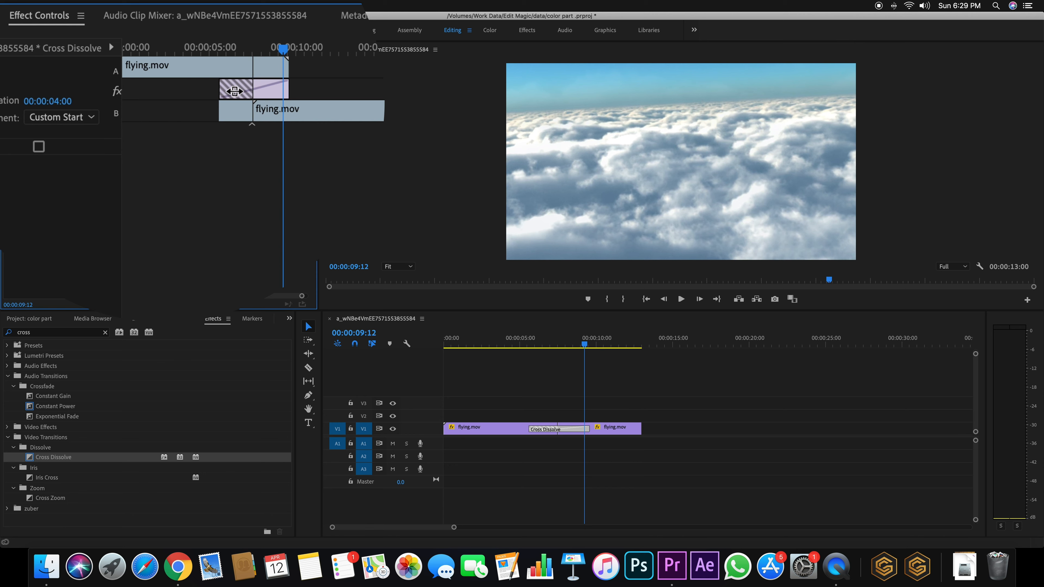
Trim clip A's out point and clip B's in point until the sequence runs 00:00:09:04
mouse_move(238, 68)
mouse_down()
mouse_move(212, 68)
mouse_move(238, 67)
mouse_up()
drag(301, 110, 279, 111)
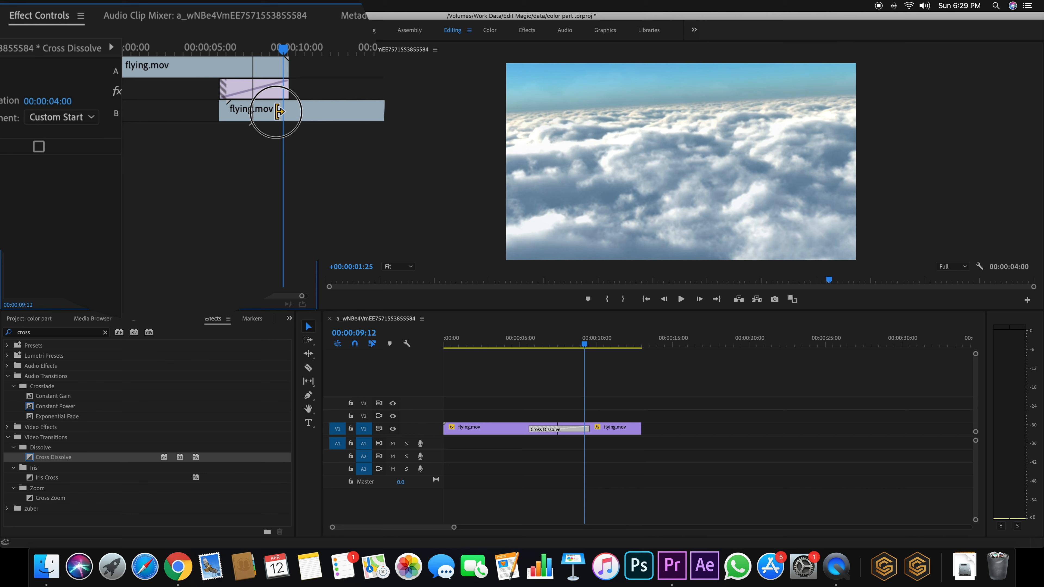
drag(278, 111, 276, 108)
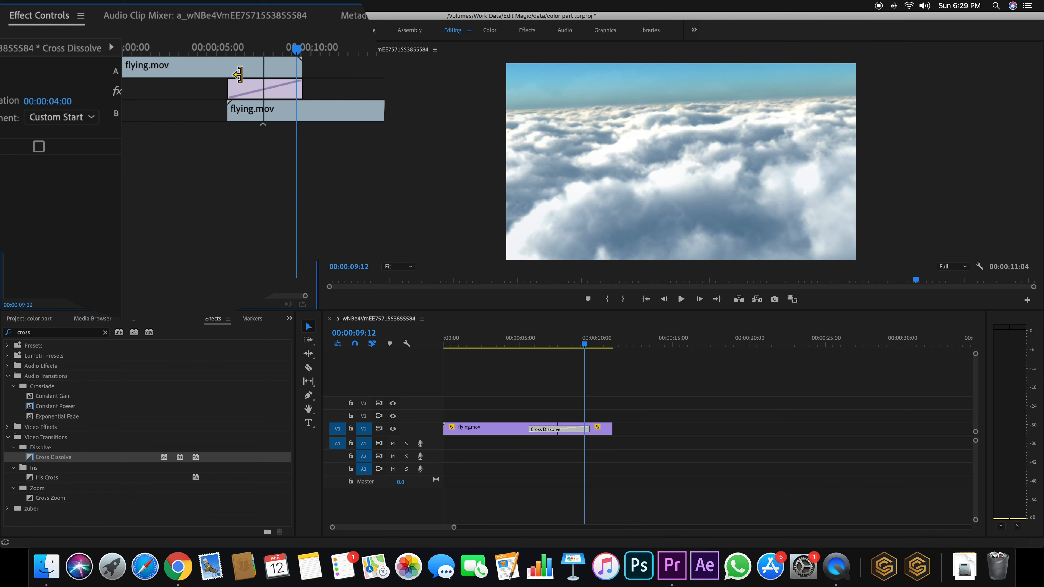
mouse_move(233, 65)
mouse_down()
mouse_move(209, 65)
mouse_move(229, 66)
mouse_up()
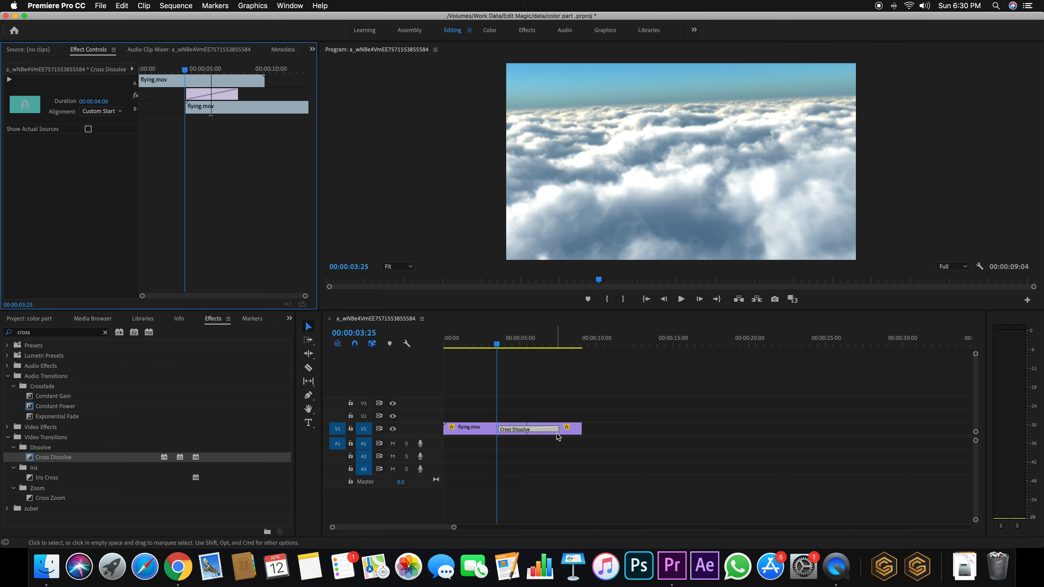
Select the 00:00:04:00 Cross Dissolve on V1 and play through it from about 3 seconds
click(524, 434)
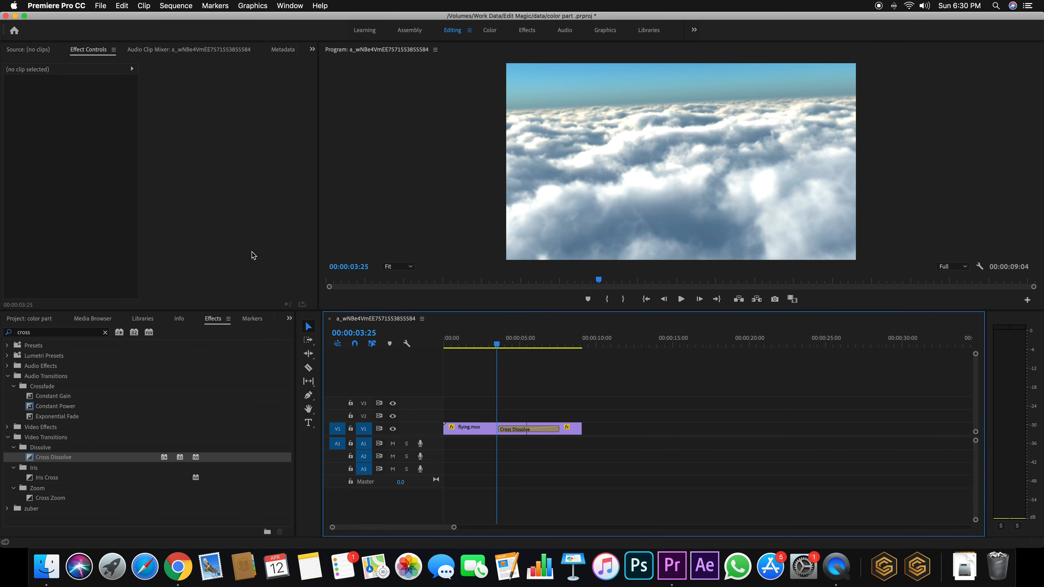
key(space)
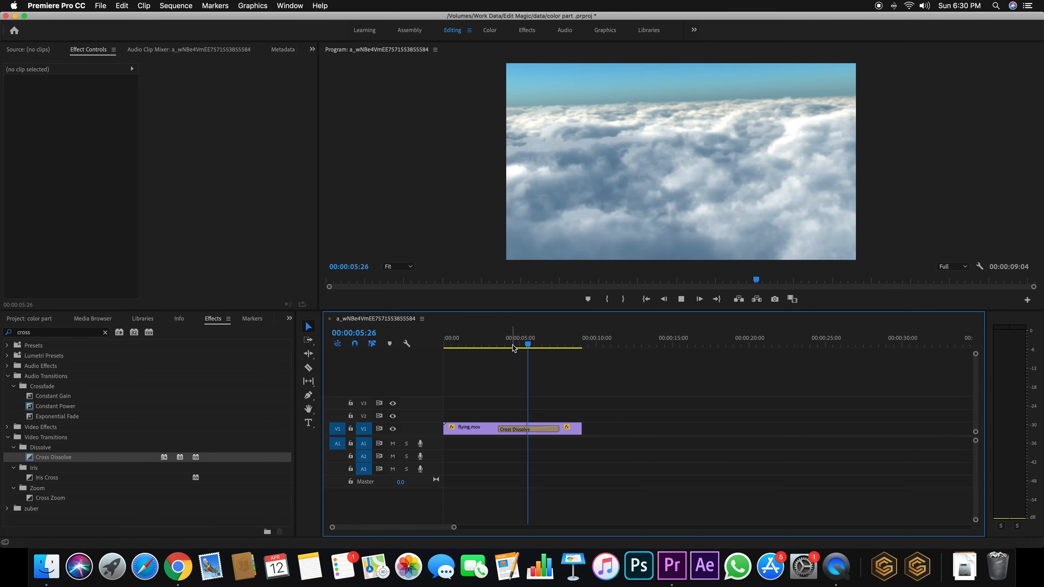
drag(543, 345, 492, 346)
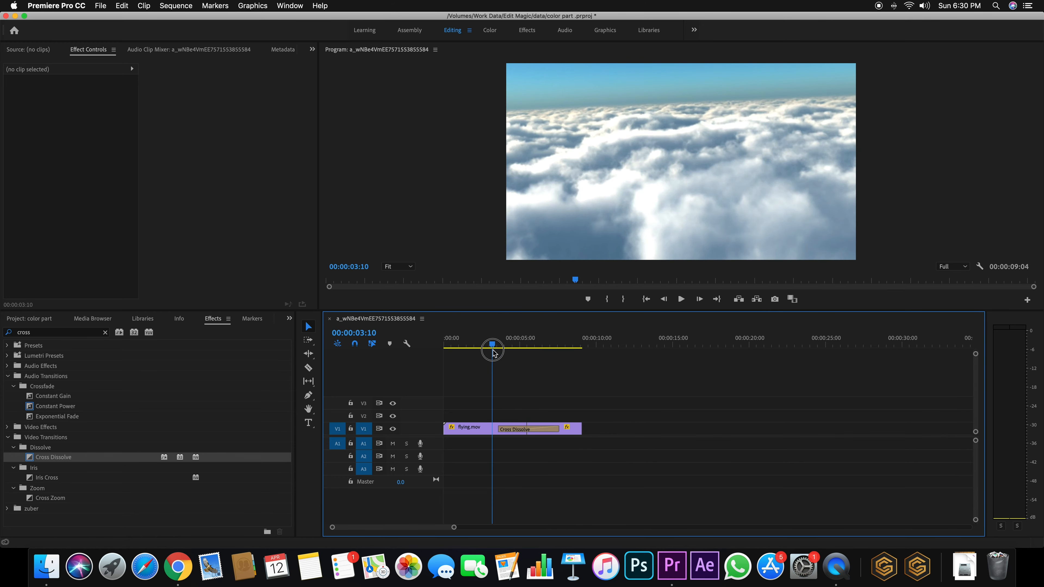
click(513, 432)
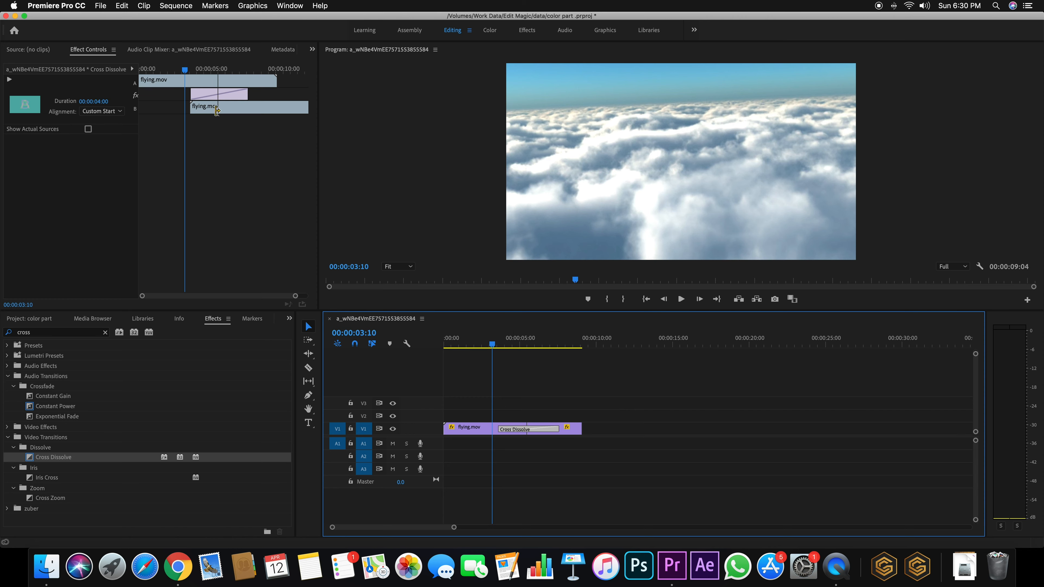
key(space)
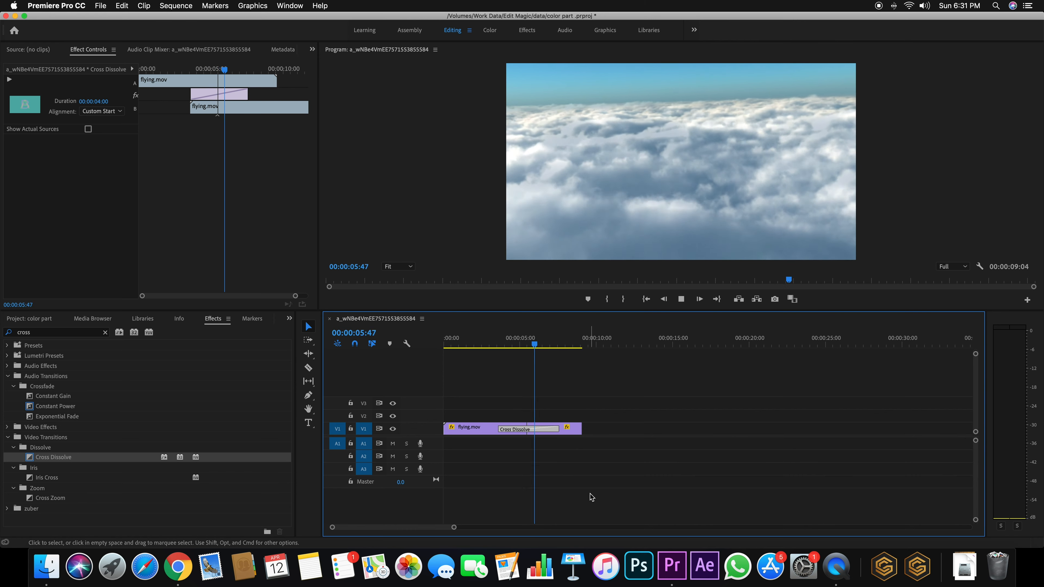
key(space)
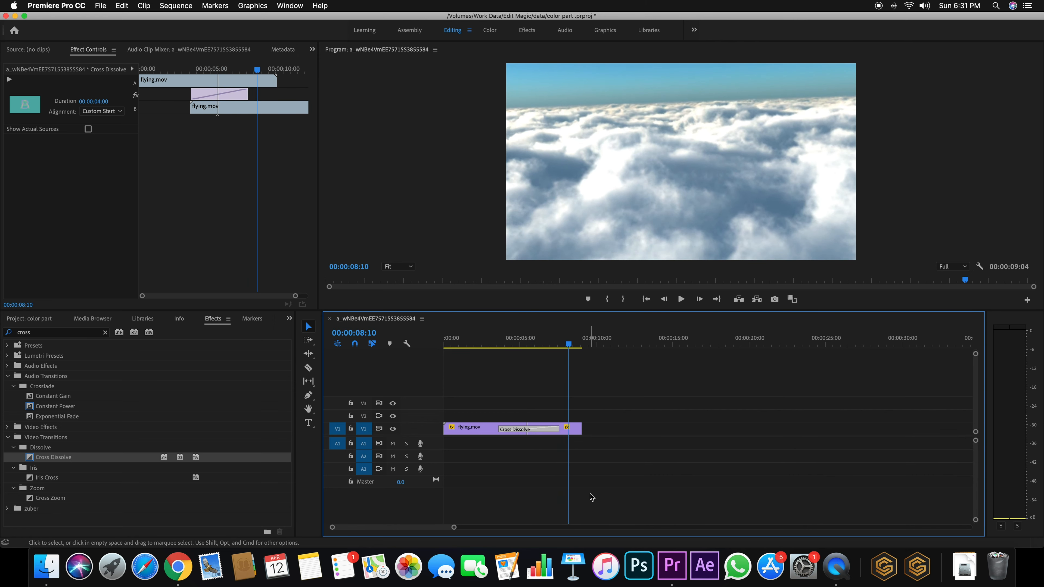
click(489, 344)
key(space)
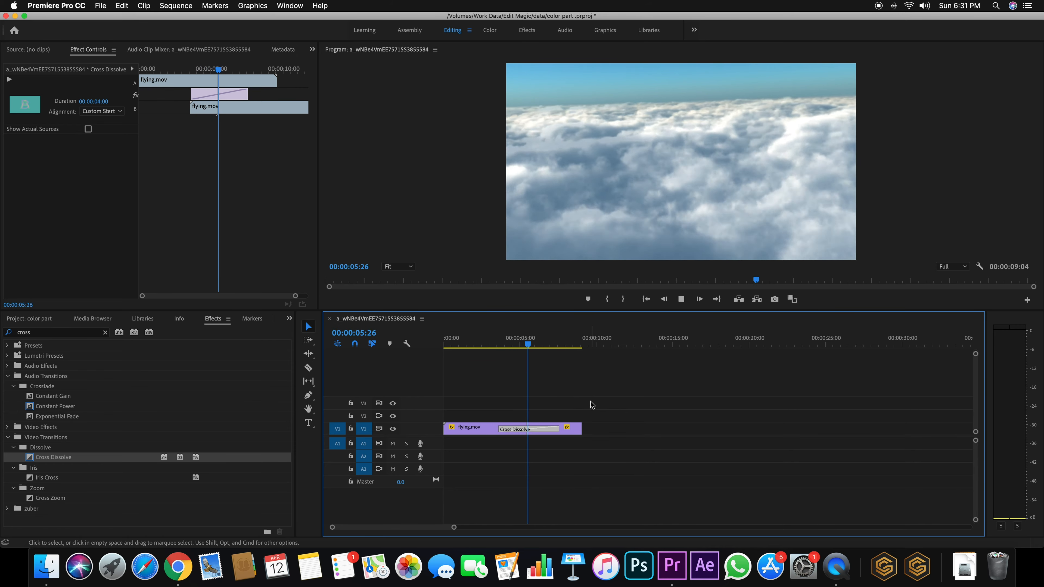
key(space)
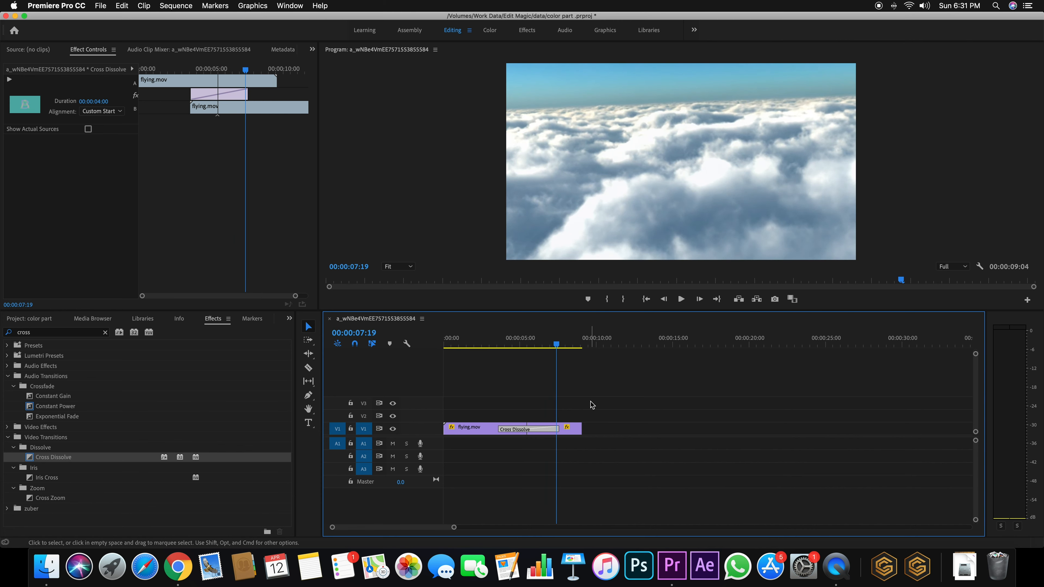
key(space)
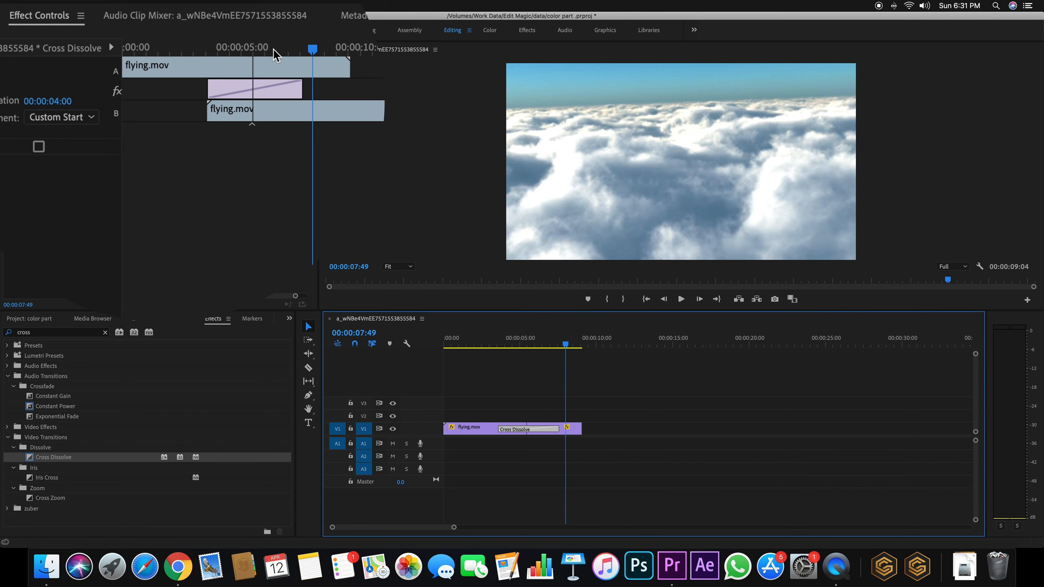
Set the dissolve duration to six seconds and play it back
click(316, 49)
drag(316, 48, 249, 48)
click(58, 100)
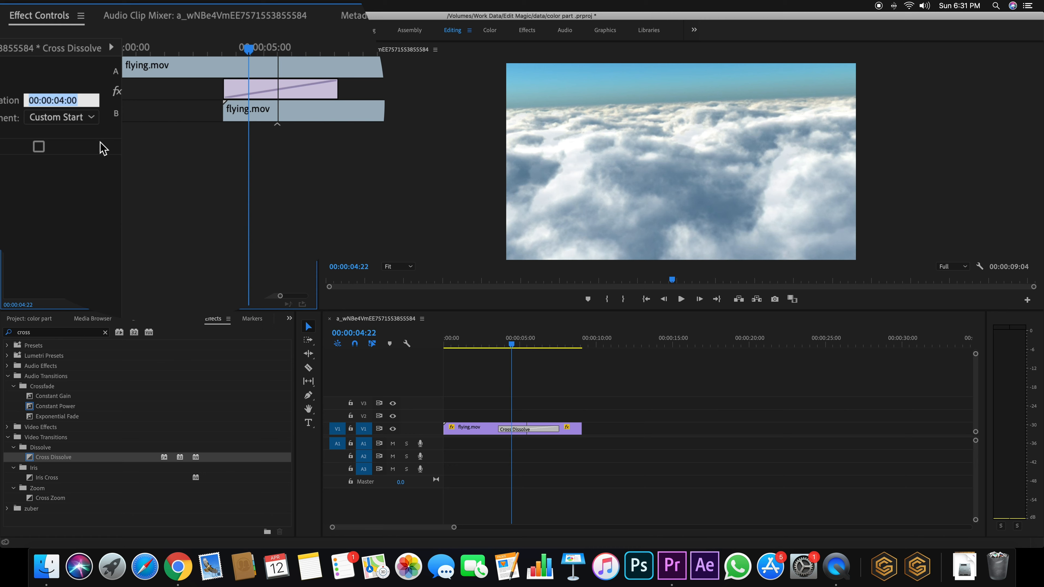
text(600)
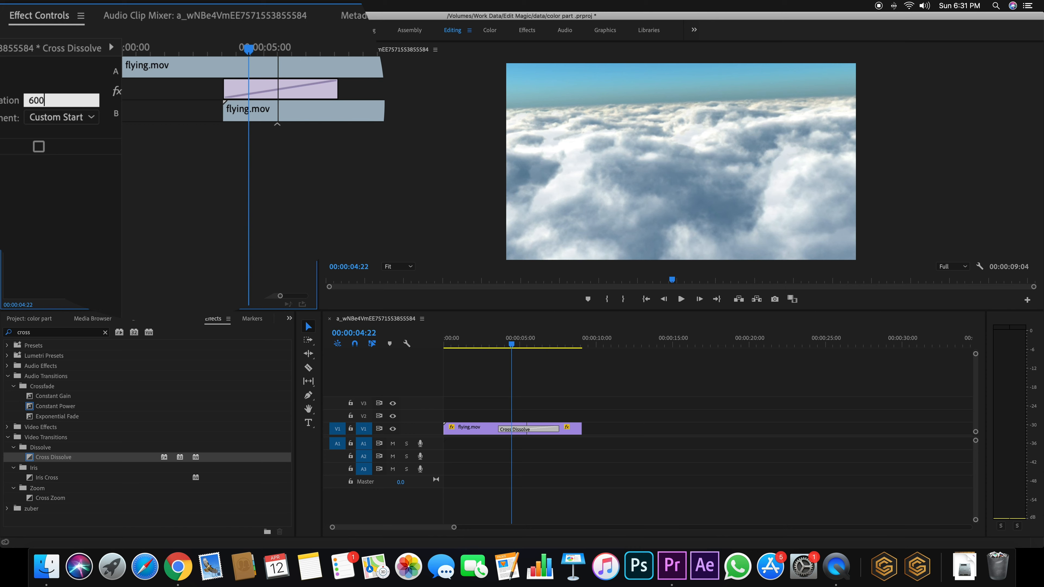
key(Return)
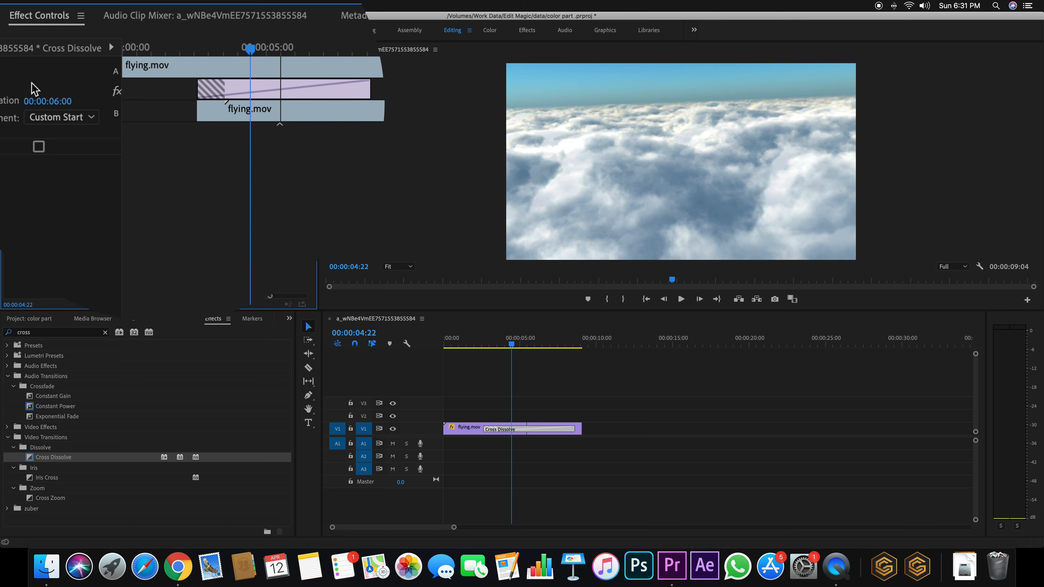
drag(245, 48, 194, 60)
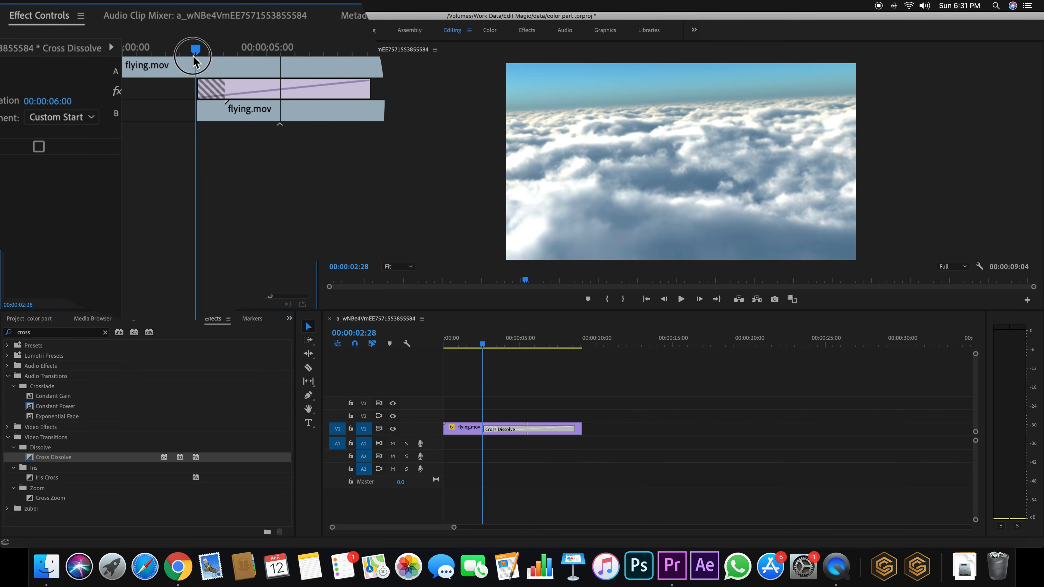
key(space)
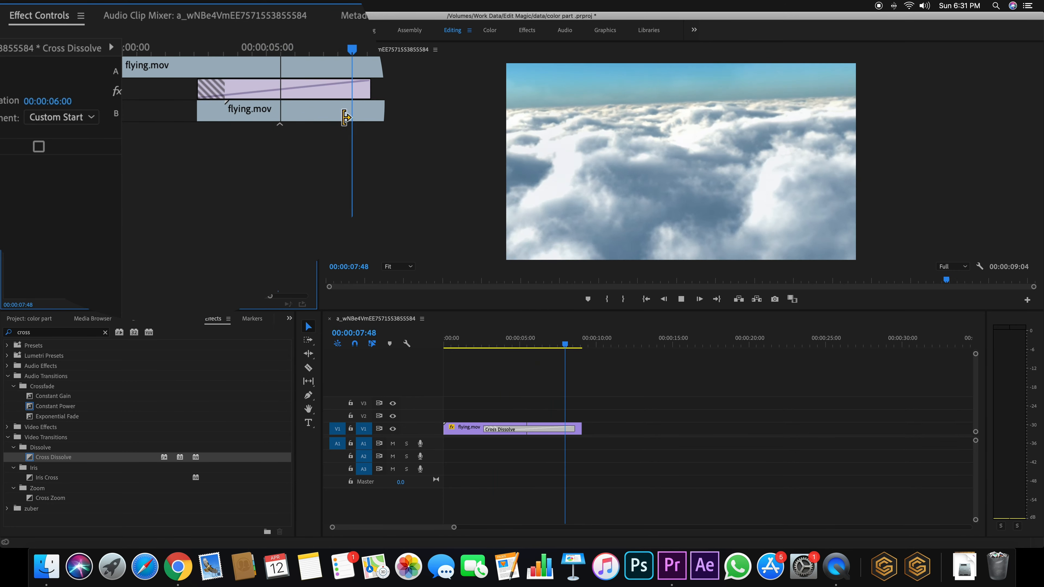
key(space)
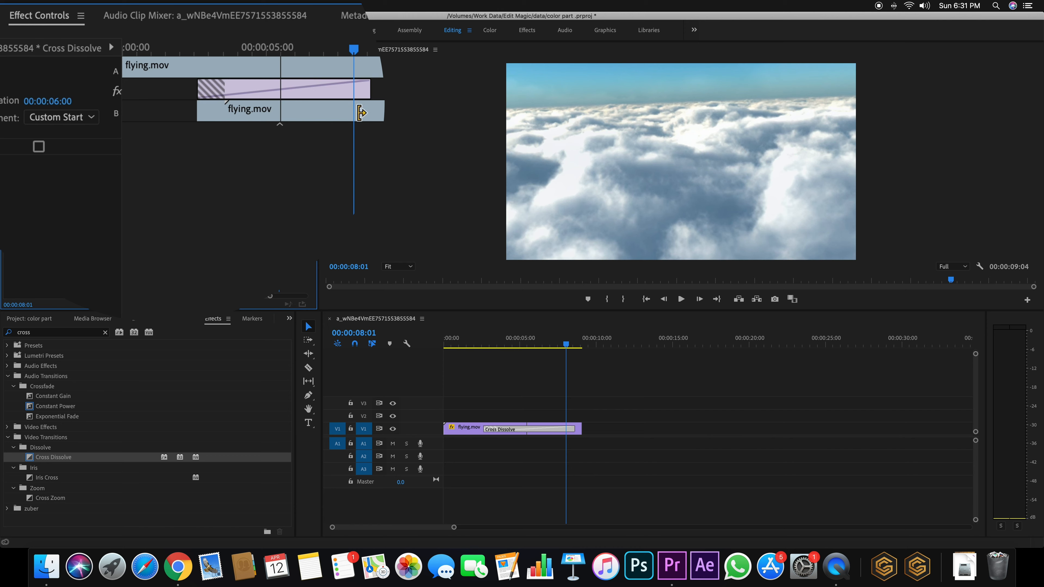
Trim clip B's end so the dissolve is 00:00:05:25, then replay it
click(315, 111)
drag(315, 111, 291, 111)
drag(564, 344, 484, 348)
key(space)
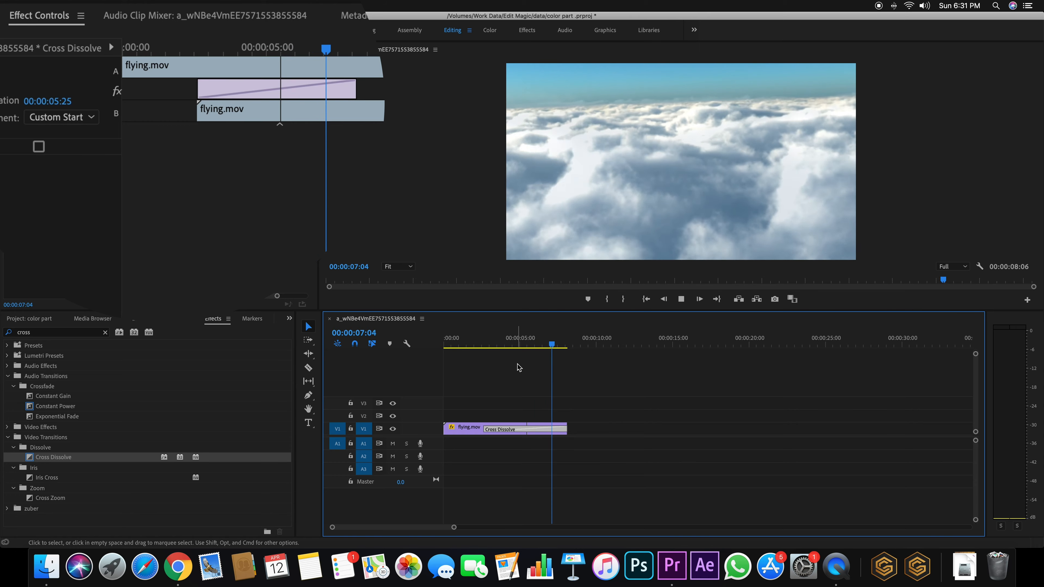
drag(565, 345, 486, 346)
key(space)
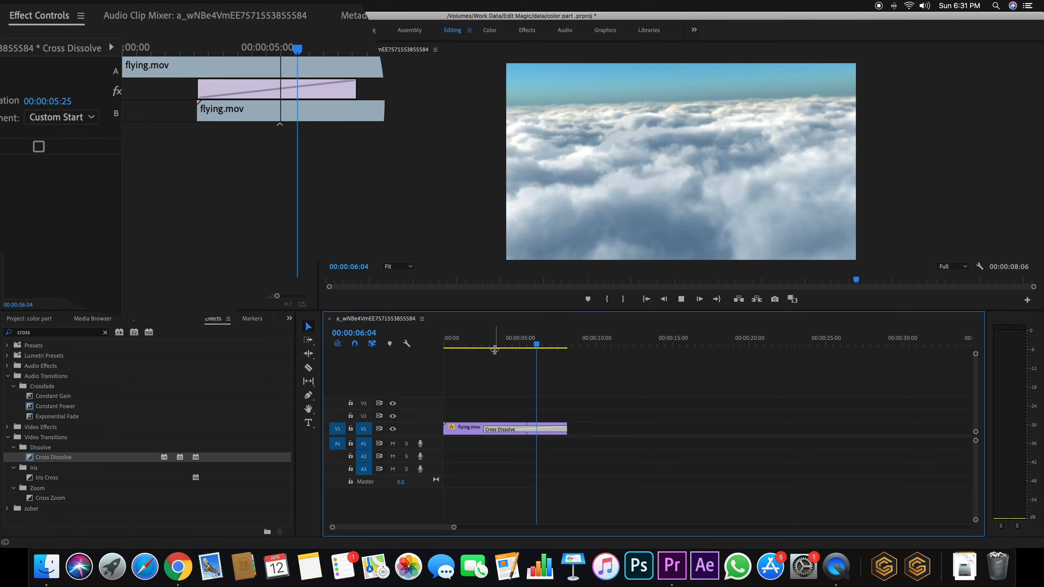
Play the sequence from near the start to review the current dissolve
click(523, 344)
drag(523, 345, 468, 345)
key(space)
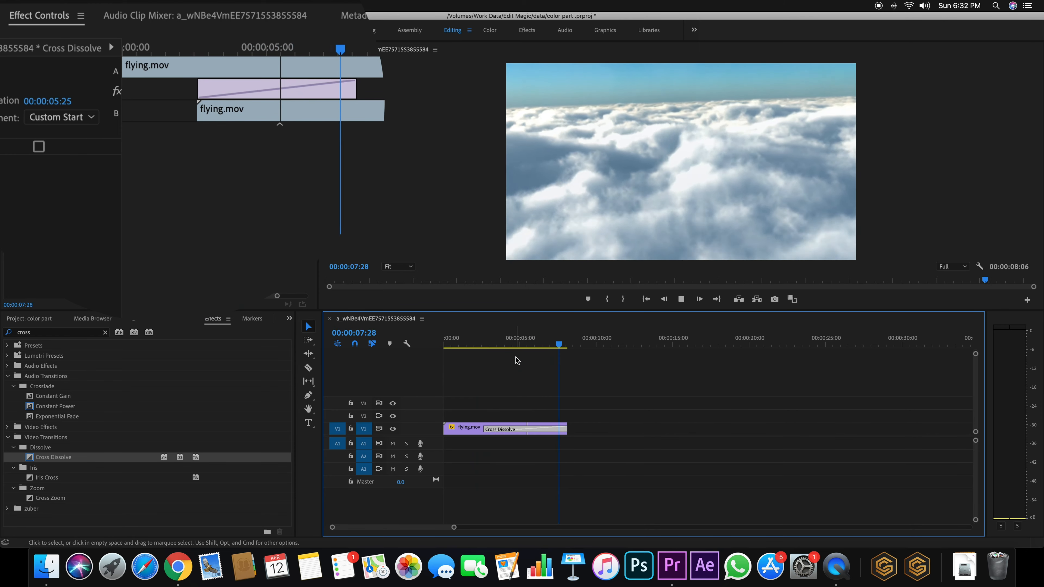
drag(515, 344, 493, 344)
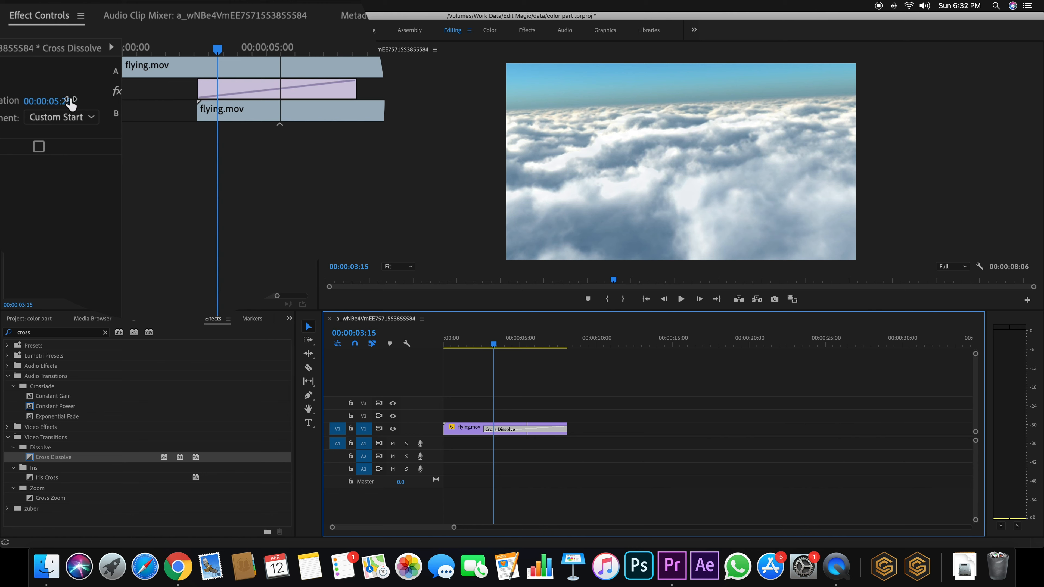
Slide and trim the first flying.mov clip under the dissolve so the sequence runs 00:00:09:29
drag(336, 66, 251, 68)
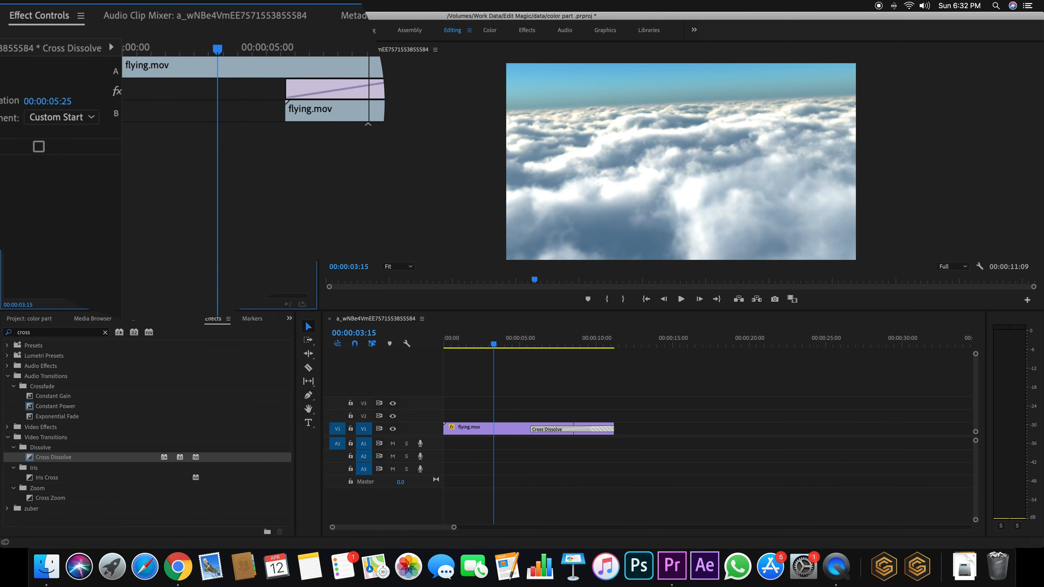
drag(263, 301, 292, 296)
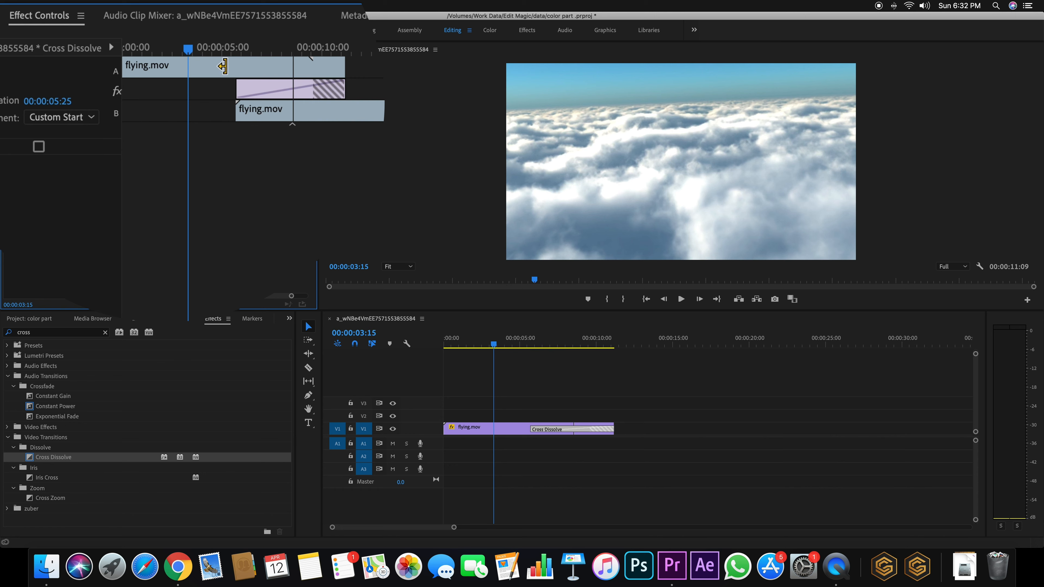
click(208, 67)
drag(208, 66, 234, 67)
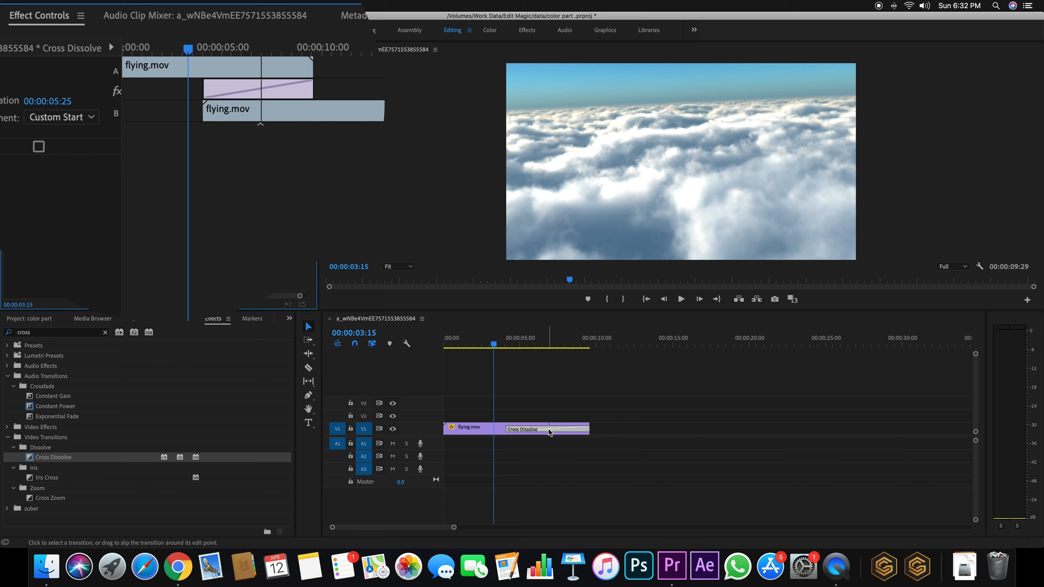
click(66, 103)
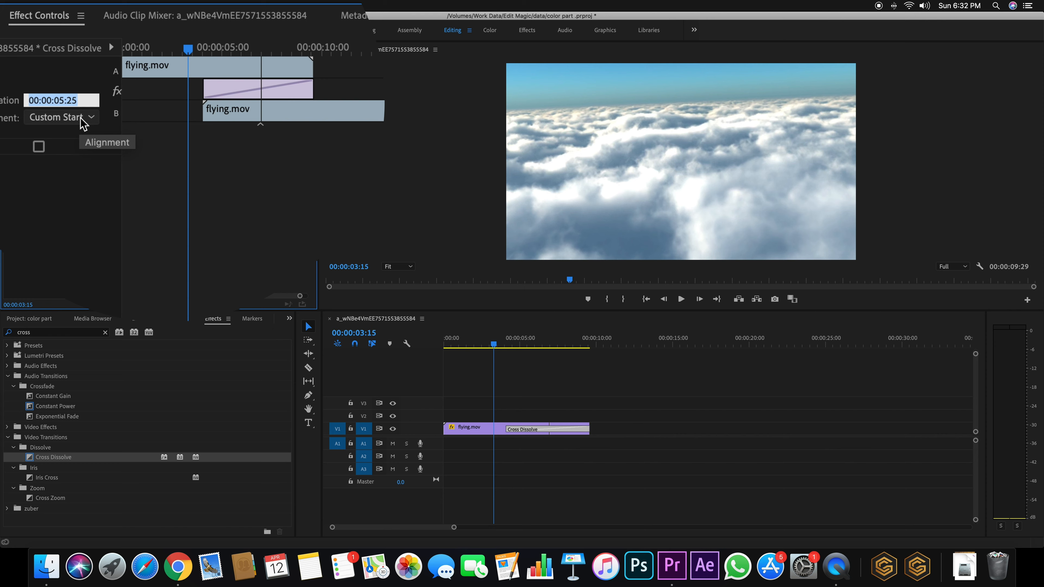
Set the dissolve duration to 10 and play around the cut to check it
text(100)
key(Return)
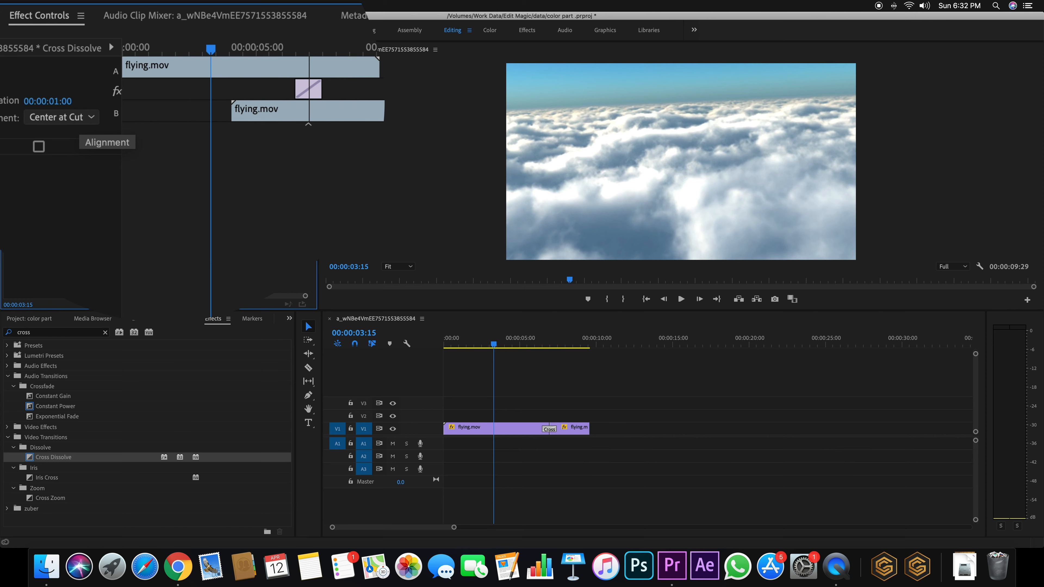
mouse_move(532, 339)
mouse_down()
mouse_move(556, 343)
mouse_move(535, 345)
mouse_up()
key(space)
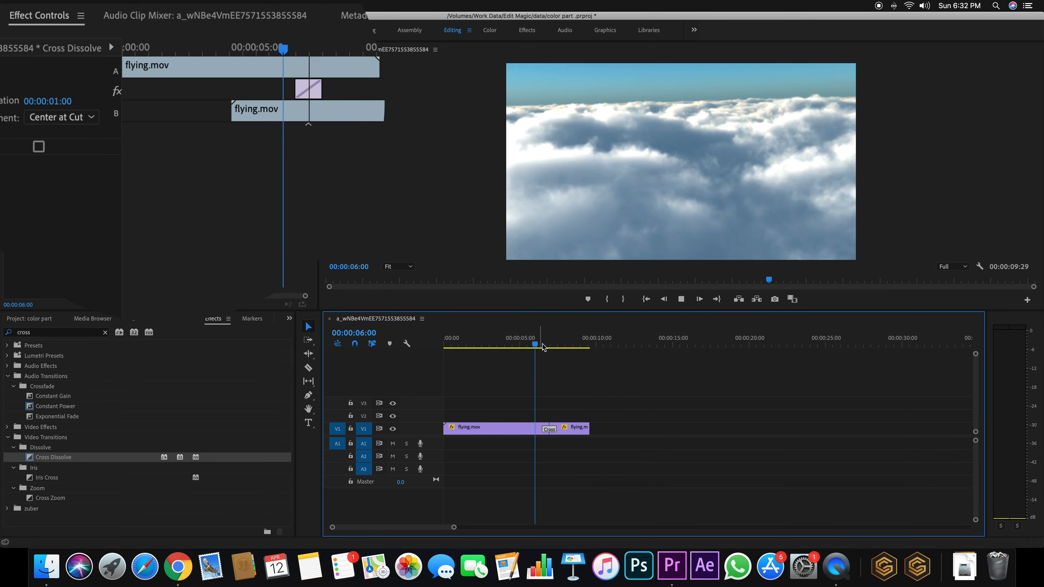
click(554, 346)
drag(555, 347, 520, 346)
Trim the first flying.mov clip shorter and add a one-second Cross Dissolve at the cut
drag(549, 423, 501, 430)
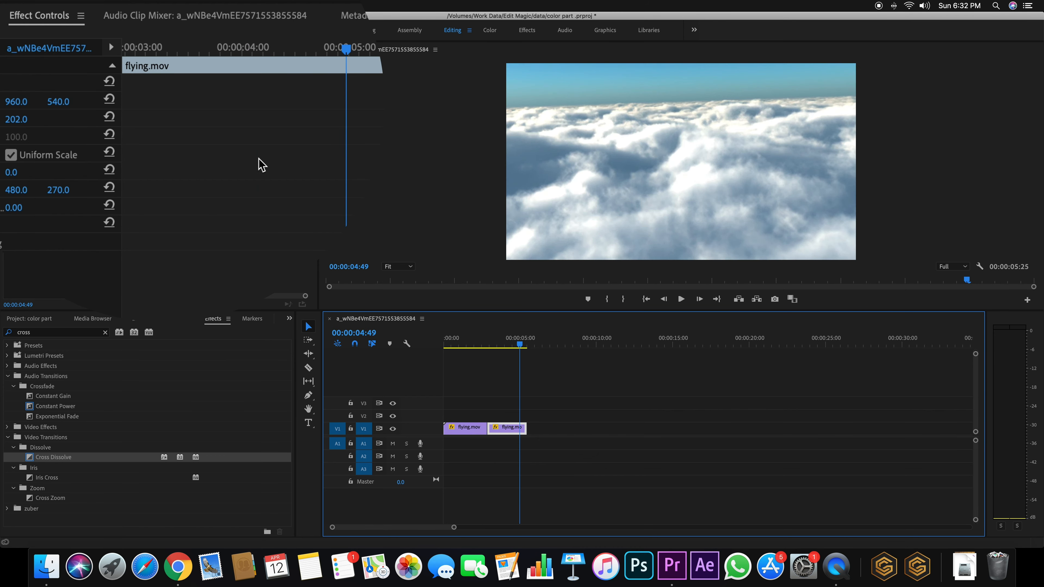
drag(56, 457, 489, 432)
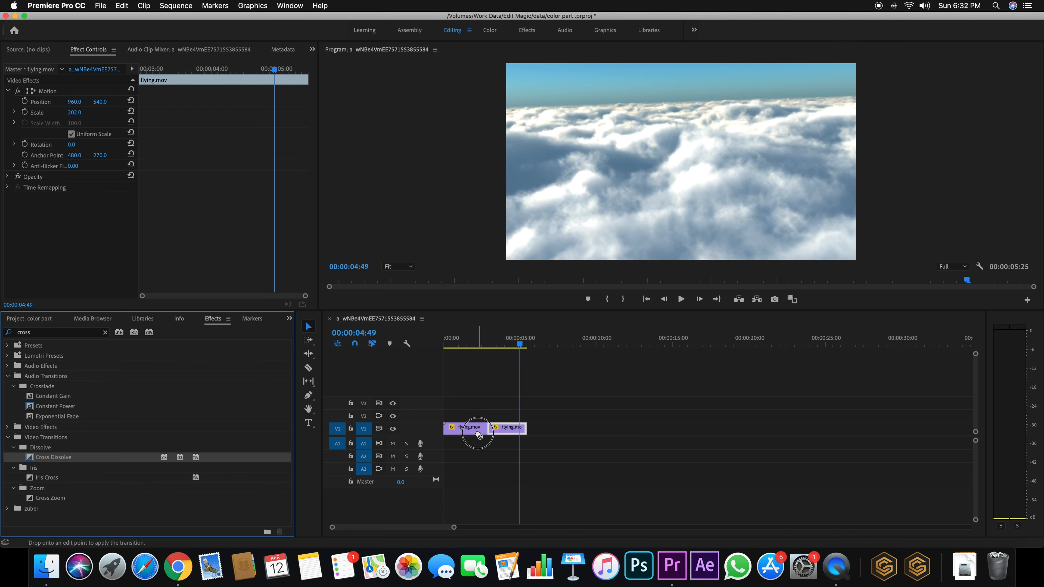
click(489, 432)
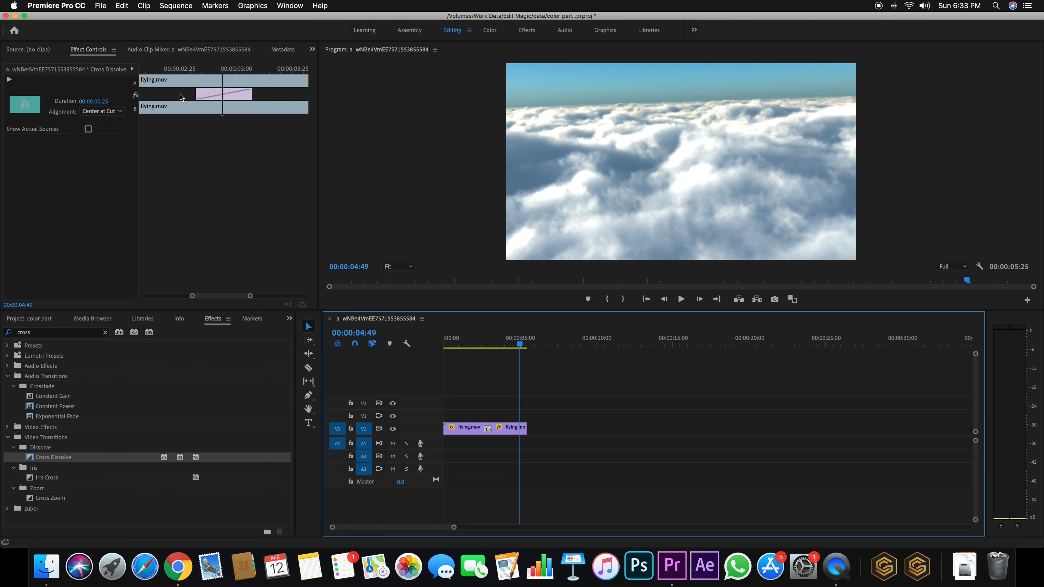
drag(104, 103, 115, 129)
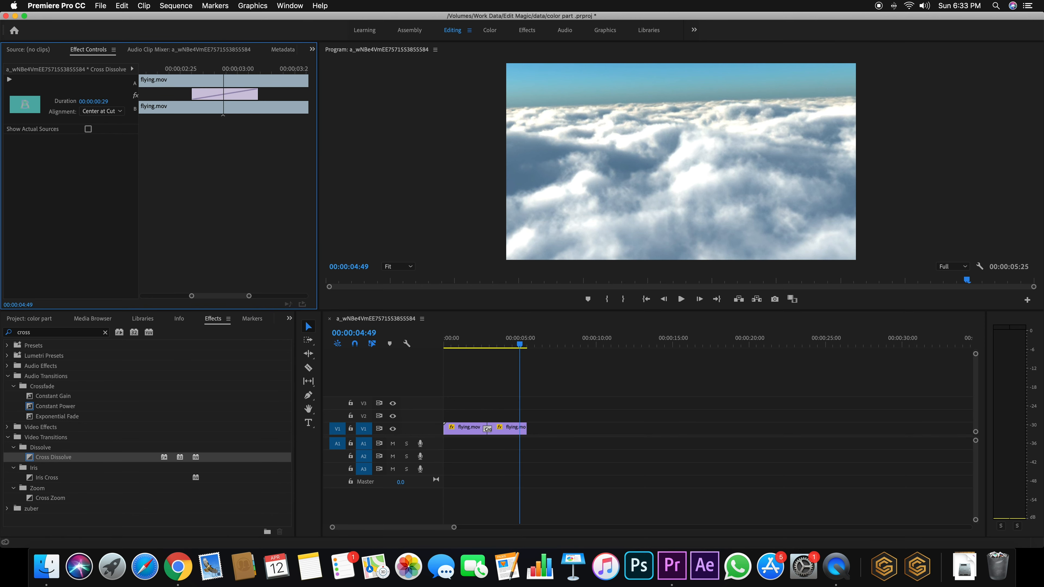
click(103, 101)
text(100)
key(Return)
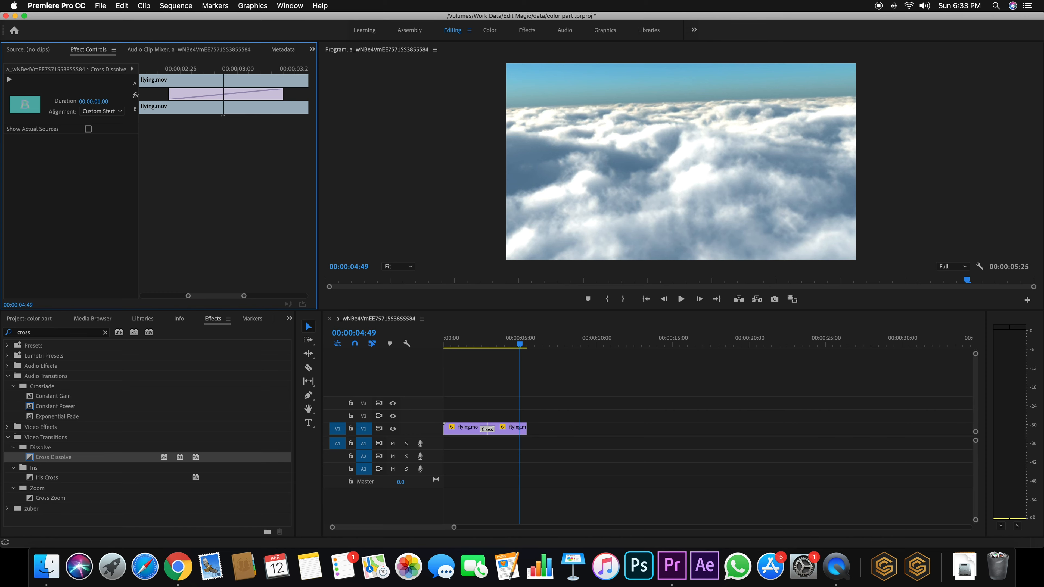
drag(486, 344, 478, 348)
key(space)
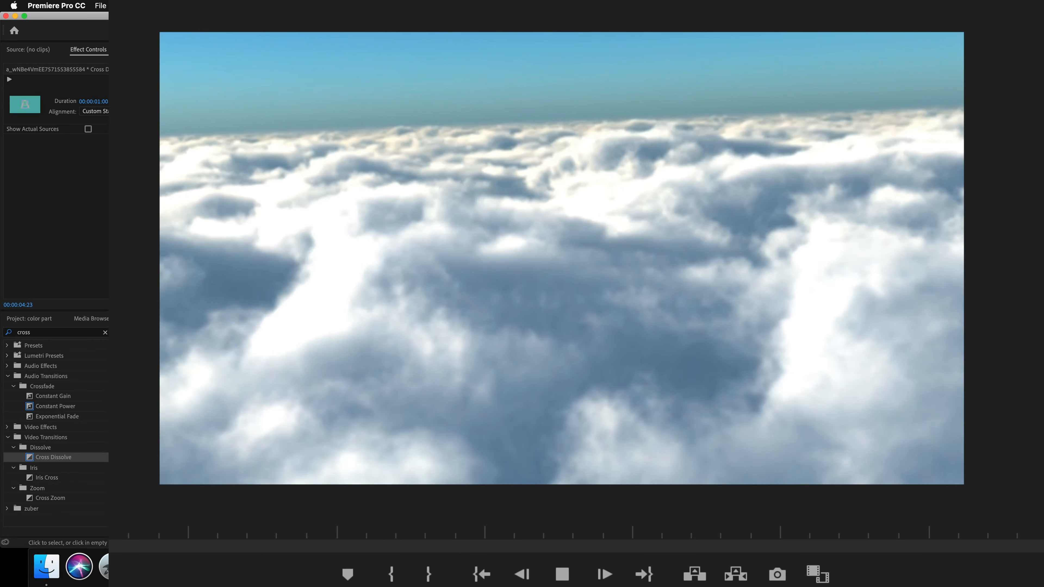
key(space)
drag(485, 347, 474, 346)
key(space)
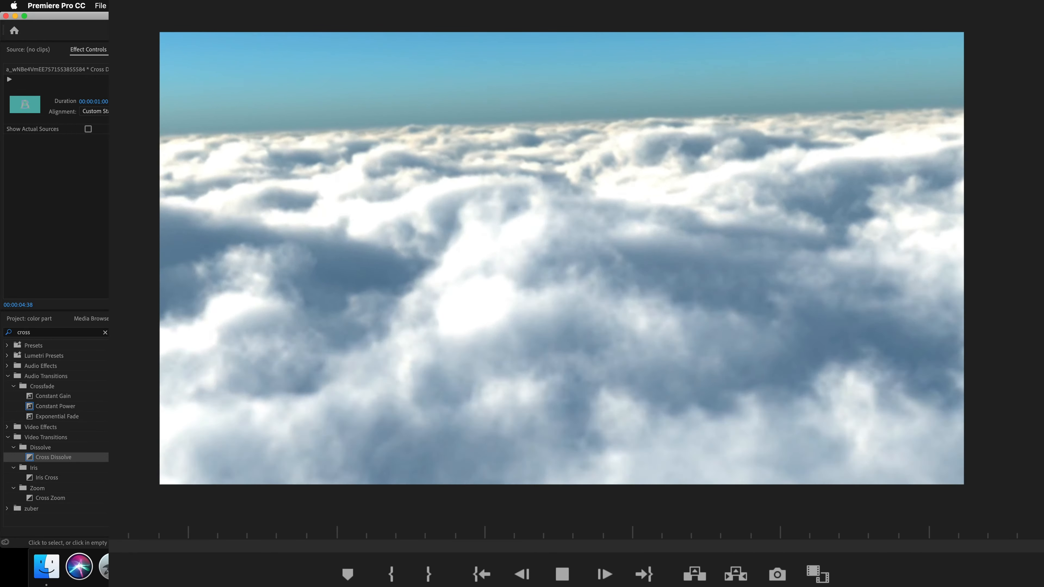
key(space)
drag(486, 346, 476, 347)
key(space)
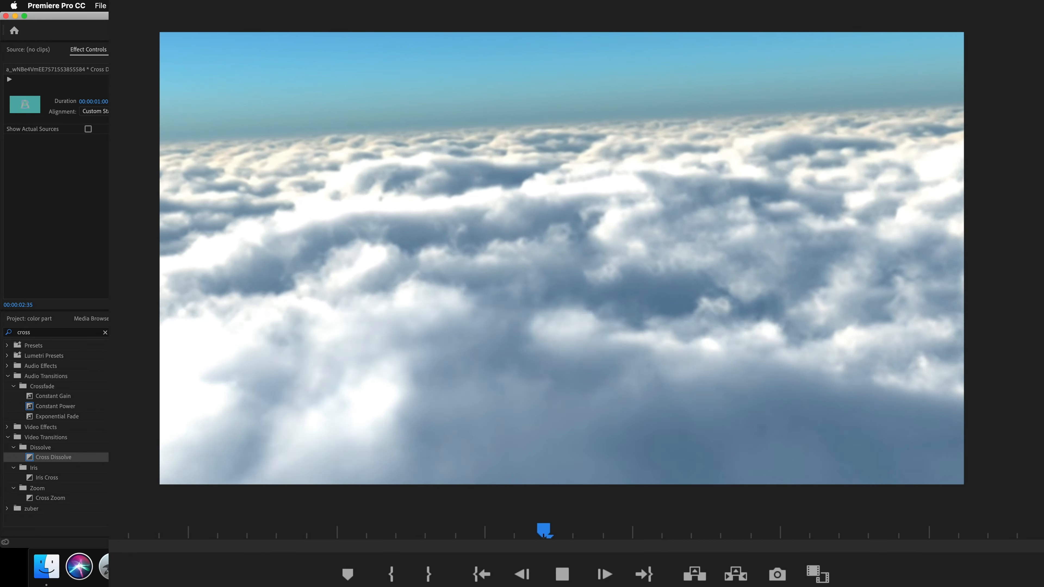
key(space)
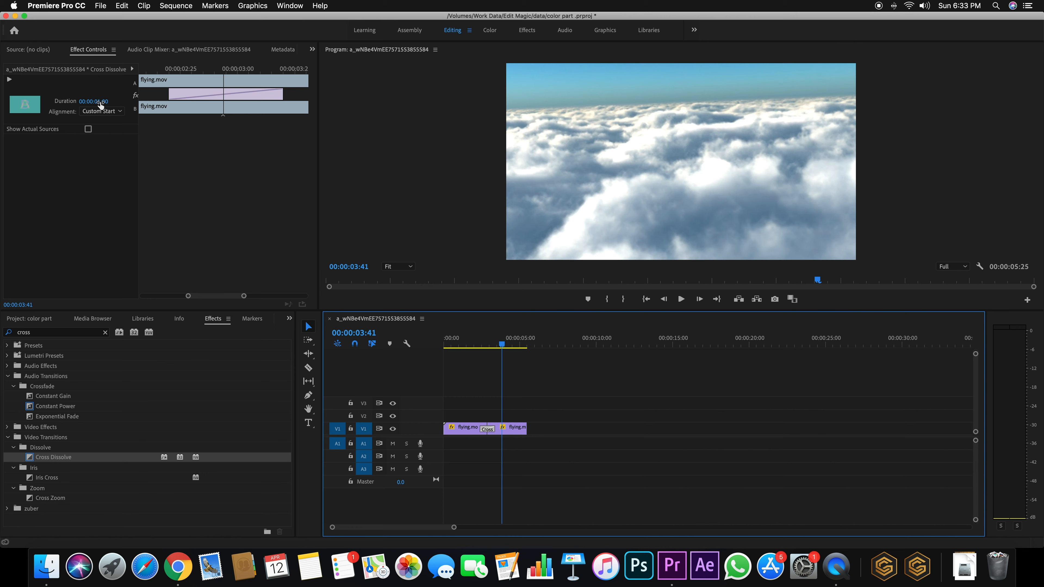
Trial-extend the outgoing clip and shift the incoming clip later in the Effect Controls mini-timeline
drag(286, 79, 215, 85)
drag(236, 297, 303, 297)
drag(263, 79, 193, 86)
drag(254, 296, 303, 296)
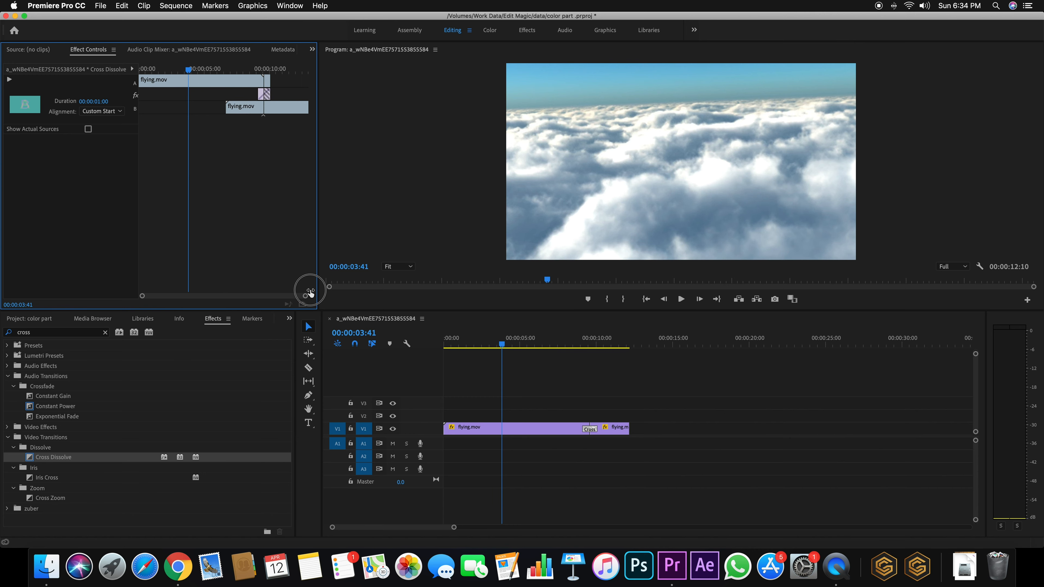
click(260, 68)
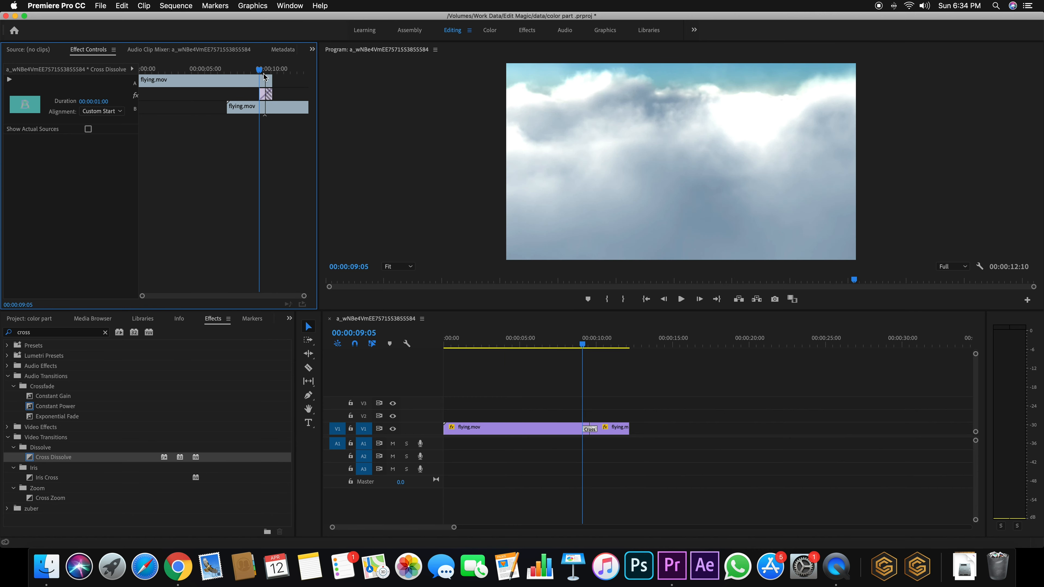
drag(303, 296, 256, 297)
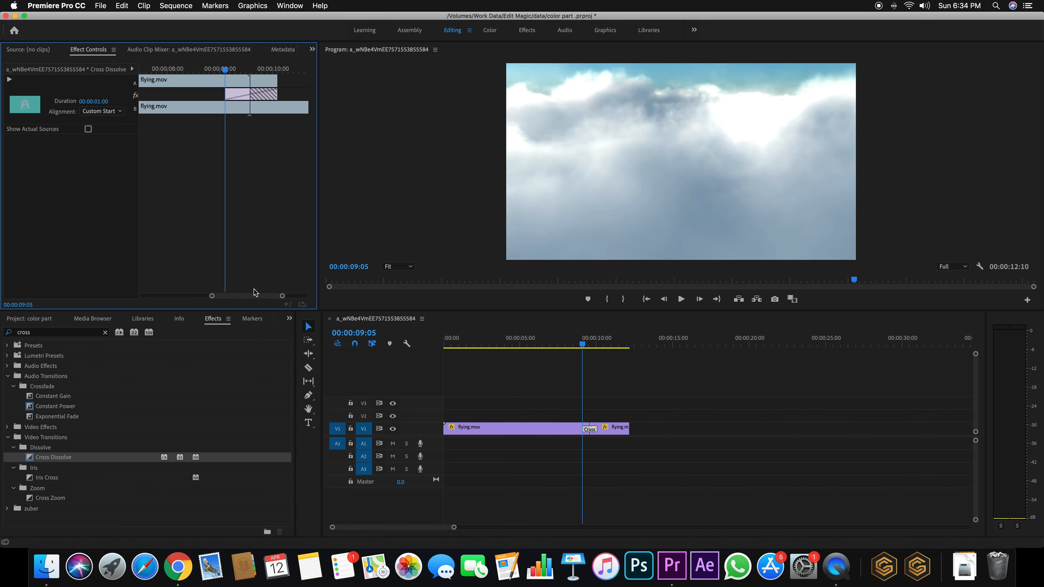
drag(246, 77, 287, 77)
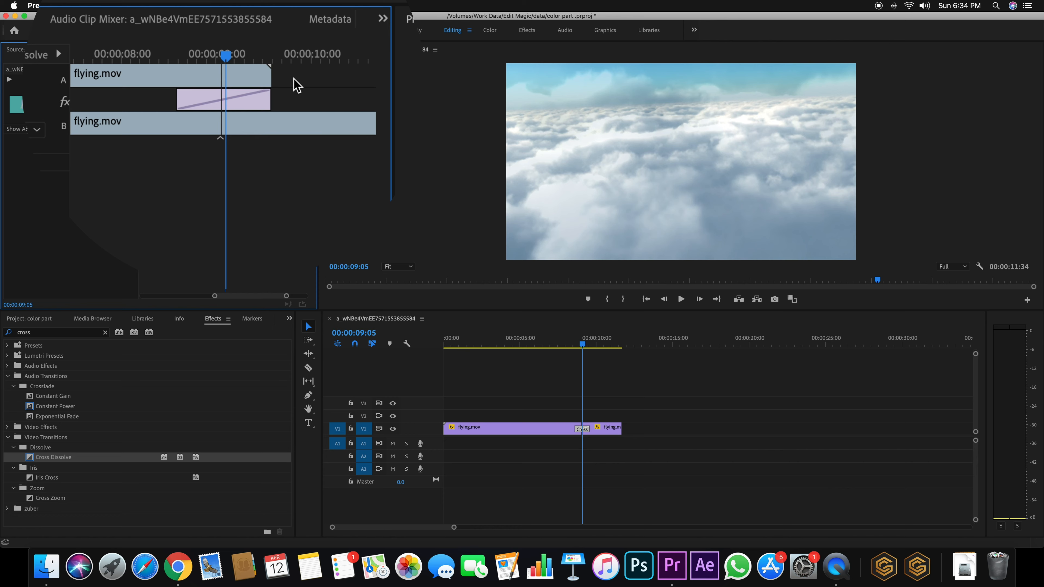
drag(254, 76, 237, 80)
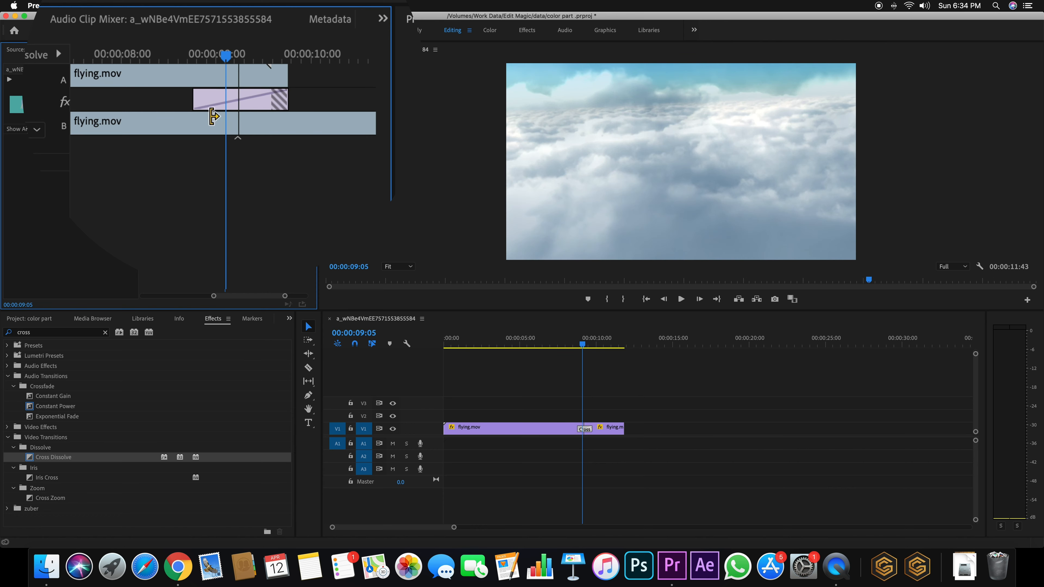
drag(226, 124, 303, 133)
drag(216, 125, 254, 120)
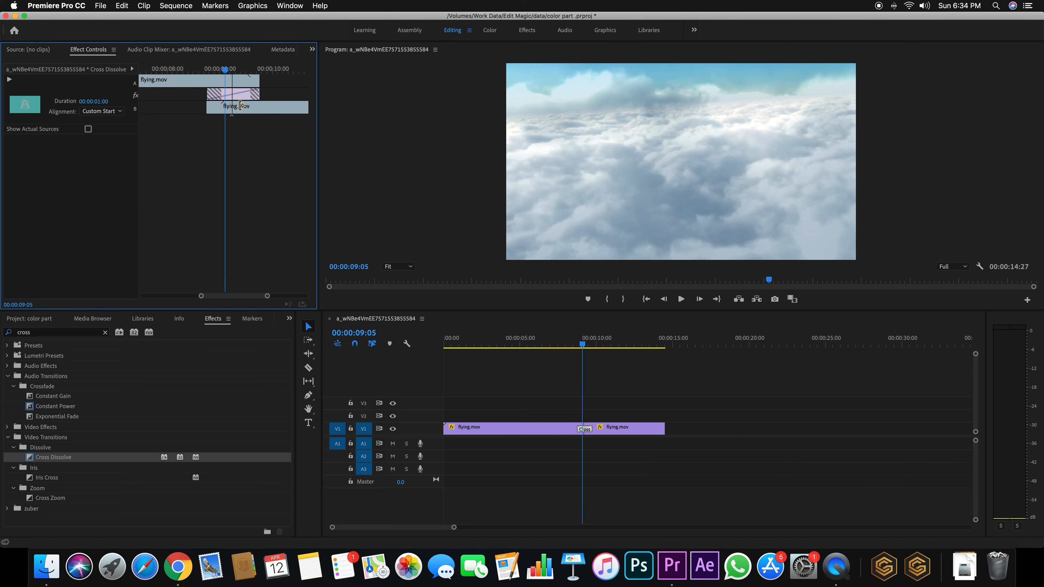
Undo the trial trim edits and return the playhead to about 3 seconds
key(super+z)
key(super+z)
key(super+z)
key(super+z)
key(super+z)
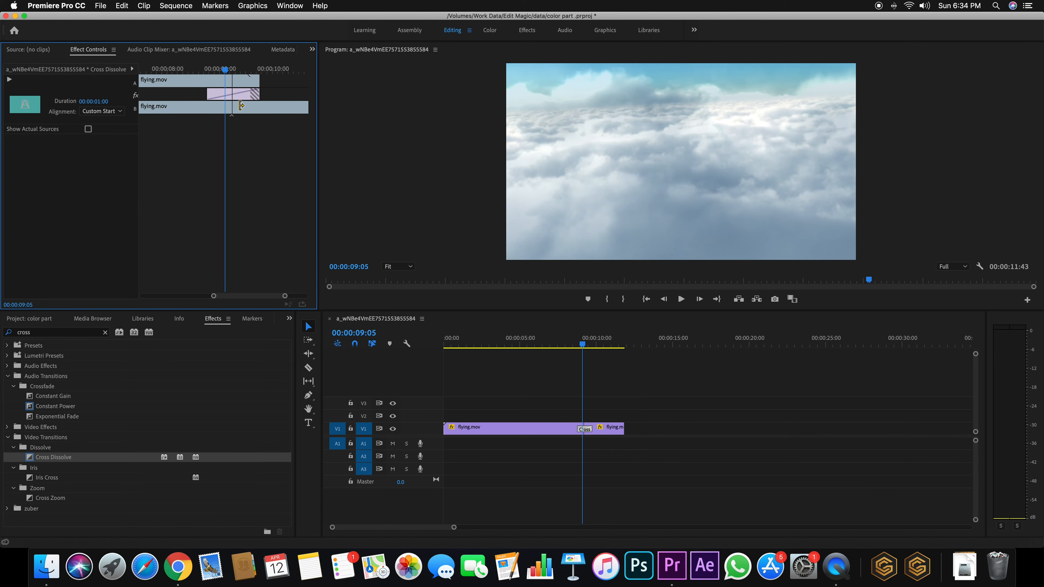
key(super+z)
key(super+z)
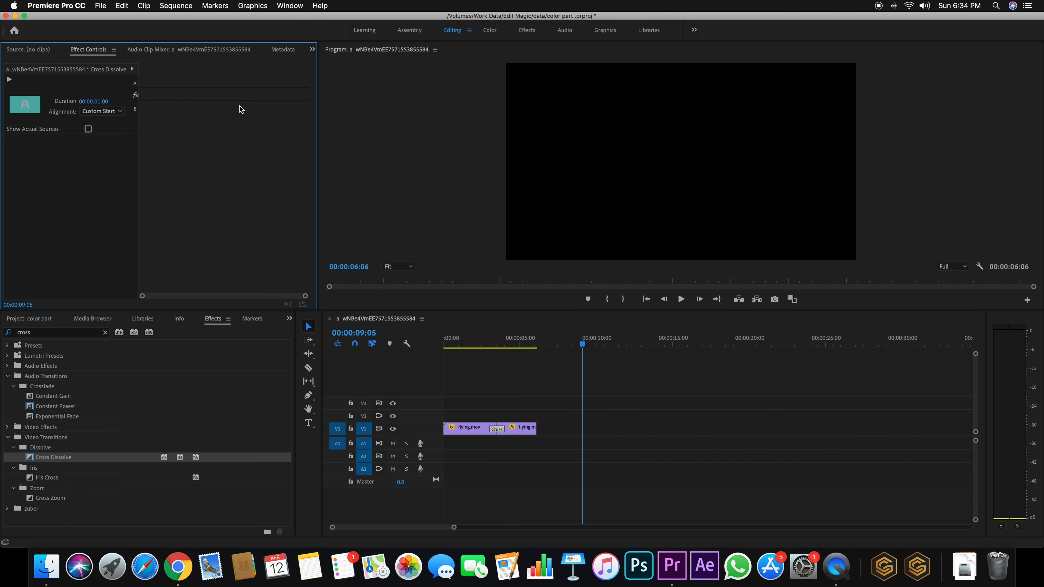
drag(534, 340, 489, 341)
Undo the remaining clip lengthening and replay the one-second dissolve
key(space)
key(space)
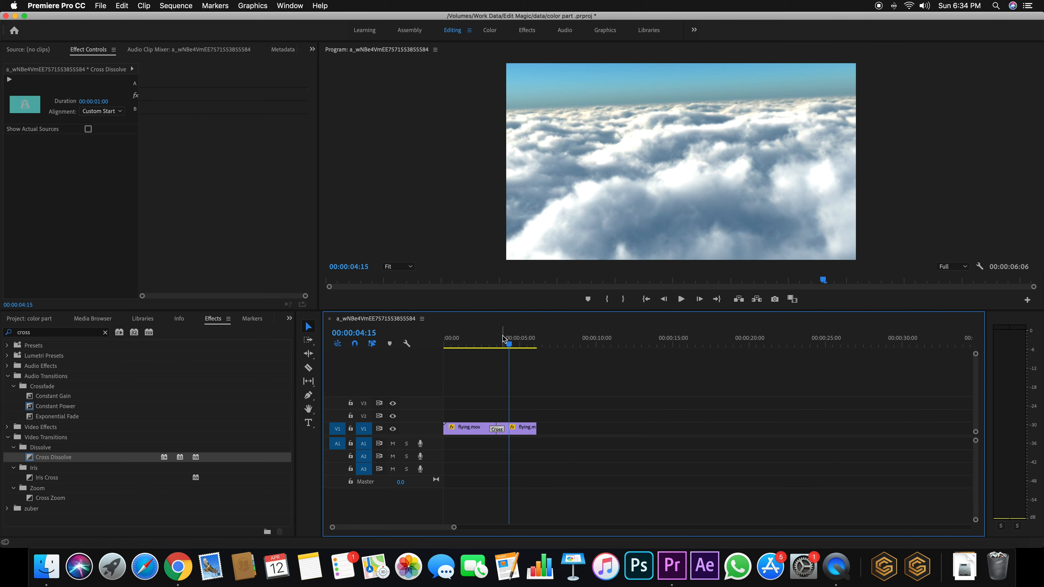
key(super+z)
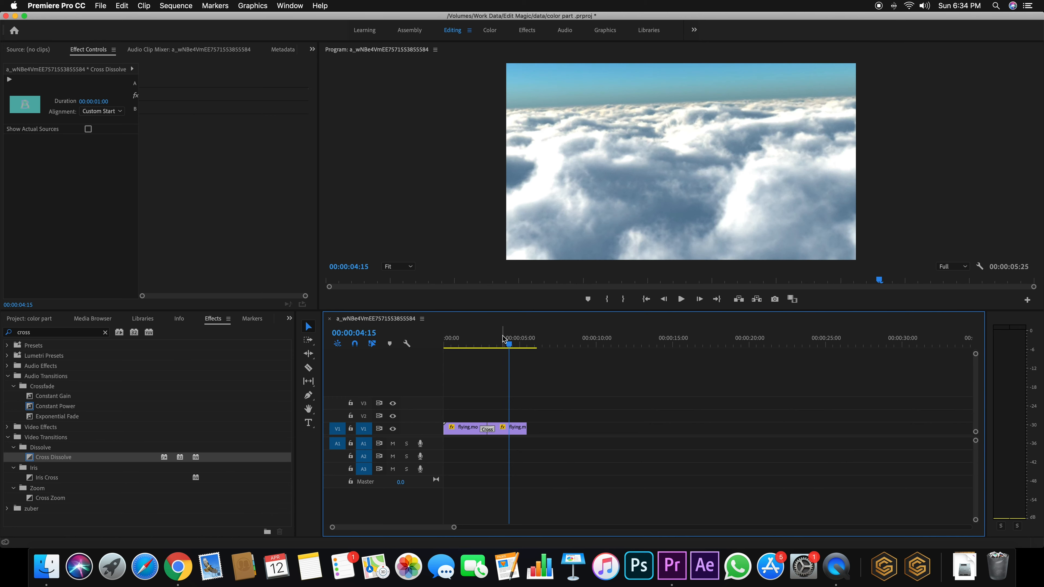
drag(512, 345, 477, 349)
key(space)
key(space)
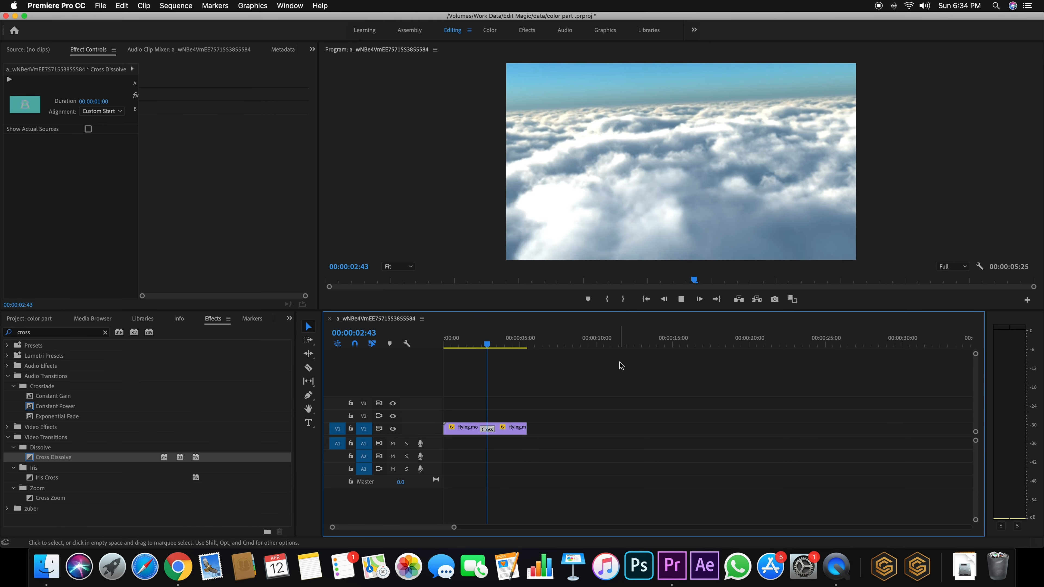
key(space)
Duplicate the second flying.mov clip onto the end of V1
click(516, 433)
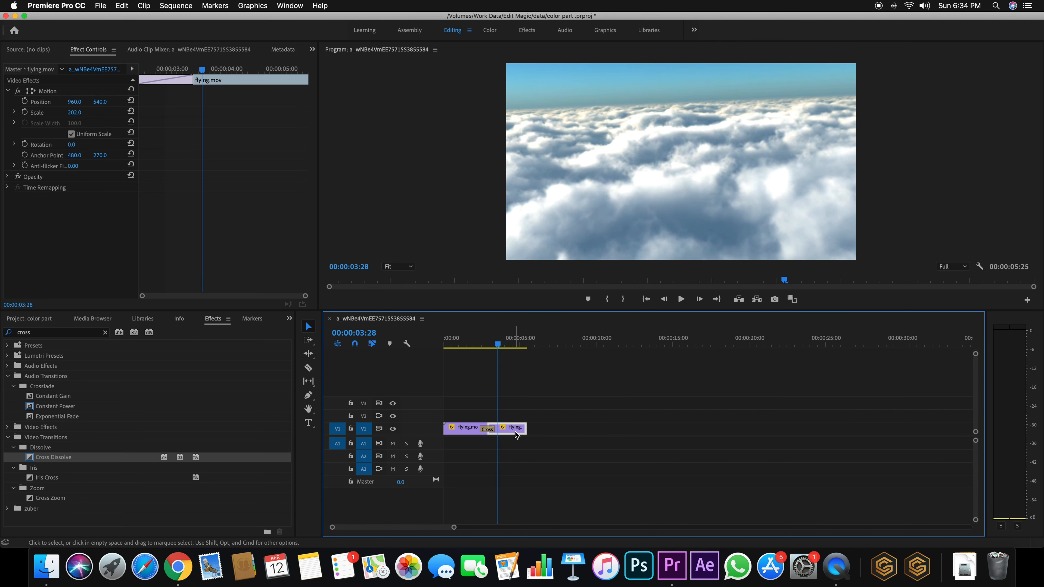
drag(516, 432, 549, 432)
click(490, 429)
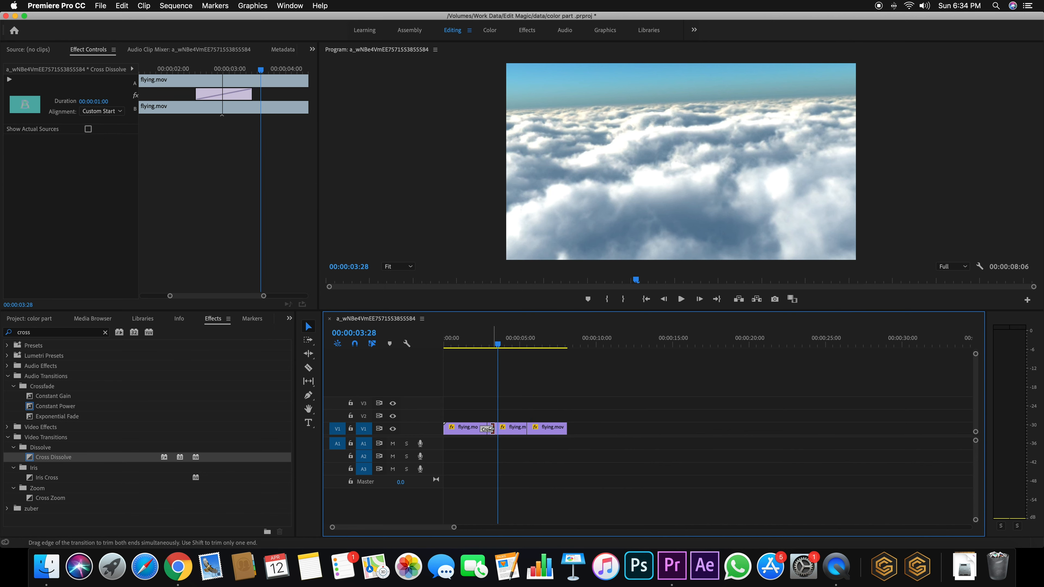
Join the second and third clips with a Cross Dissolve of duration 1:00
drag(82, 460, 528, 430)
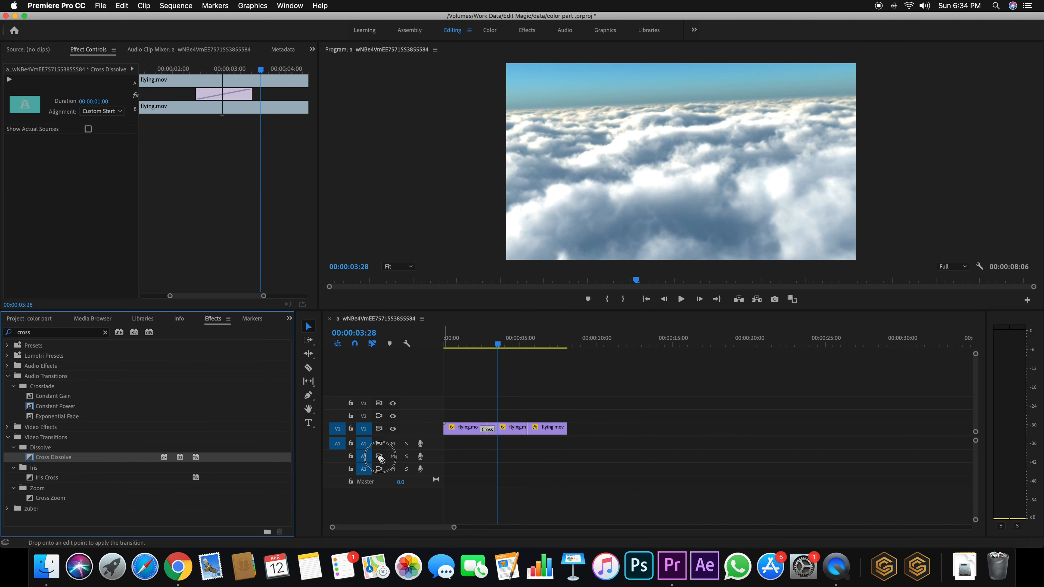
click(528, 430)
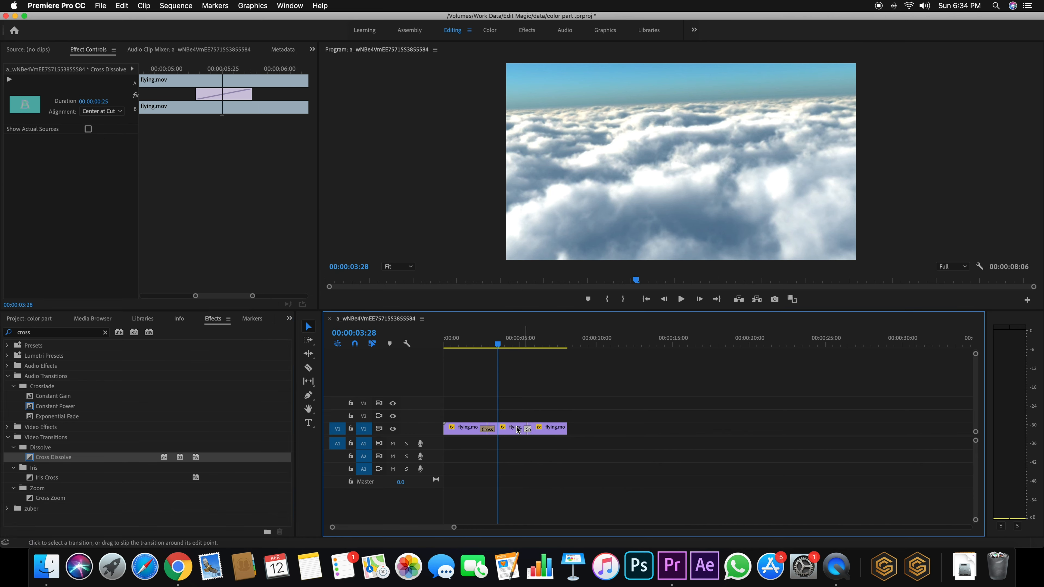
click(95, 101)
text(1:00)
key(Return)
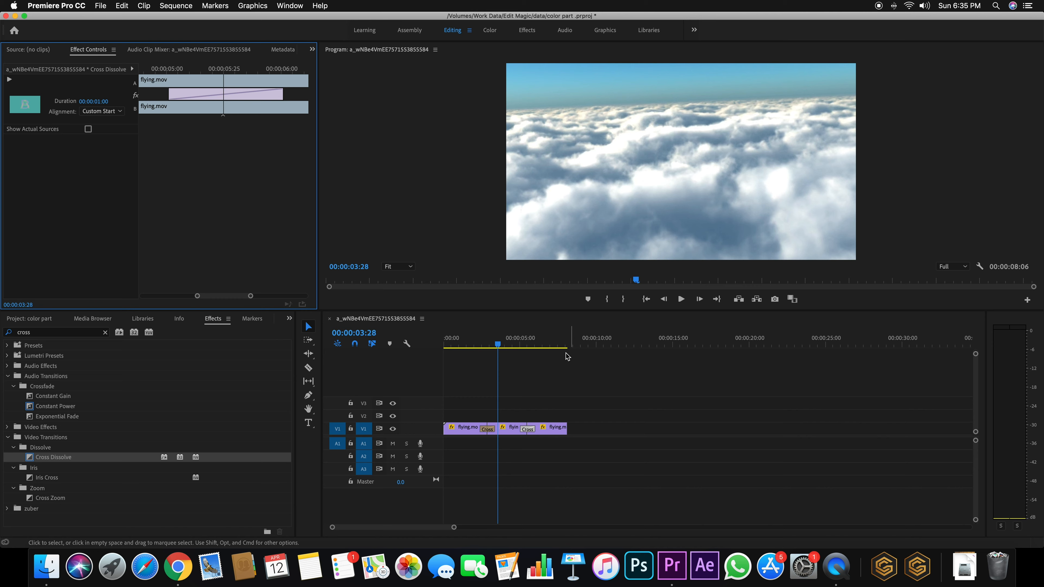
click(521, 342)
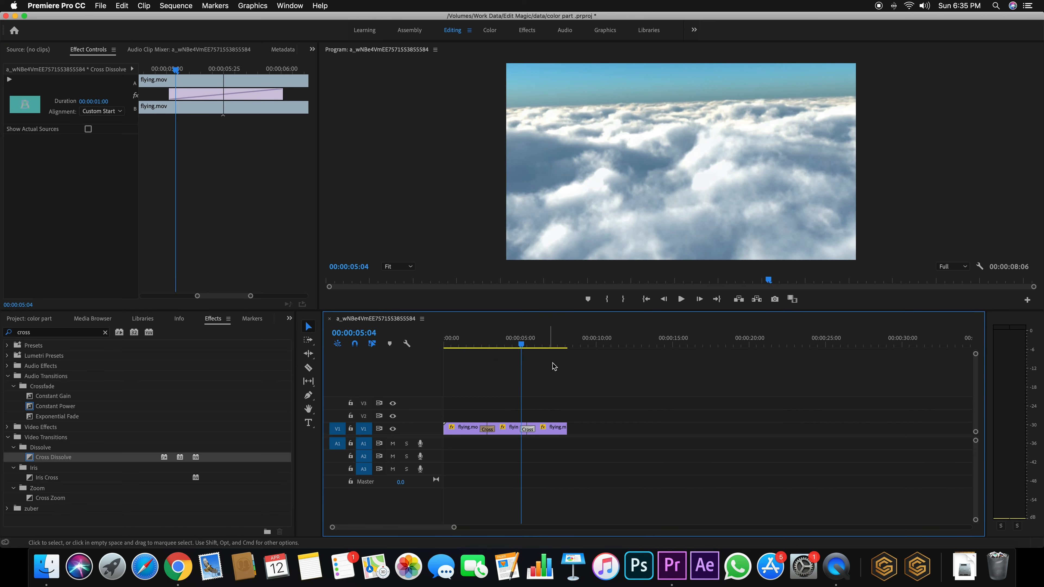
Play through both dissolves from about 3 seconds to review them
key(space)
click(523, 345)
drag(523, 345, 477, 345)
key(space)
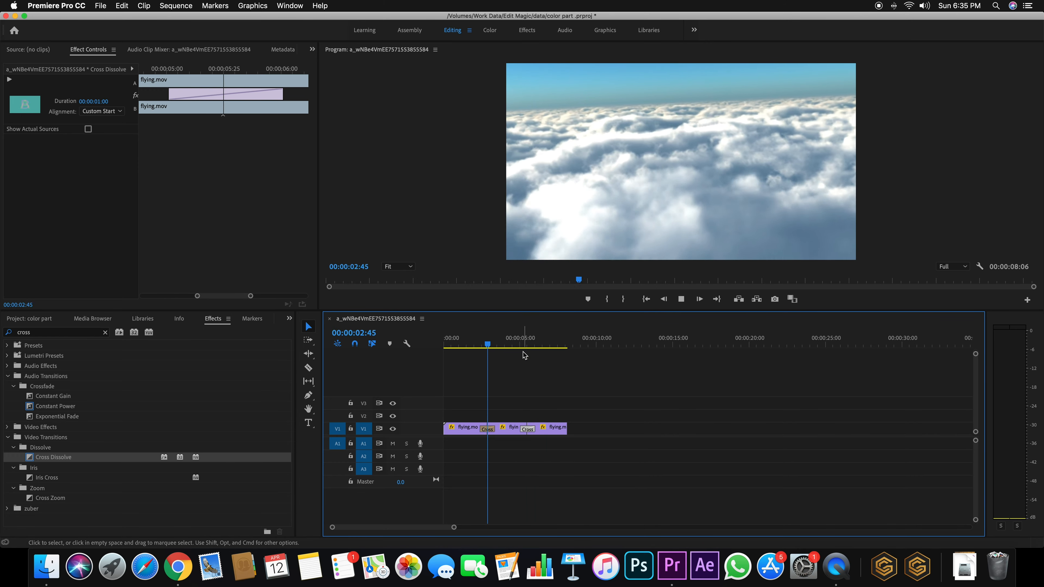
key(space)
click(514, 345)
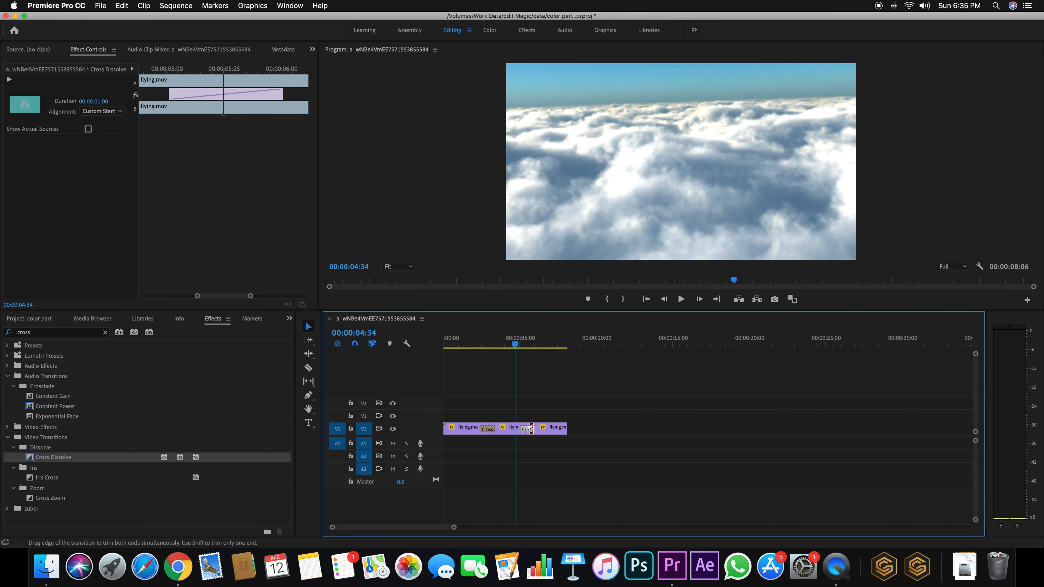
Slide the copied clips left against the first pair and add a Cross Dissolve at the join
drag(587, 419, 562, 429)
key(Delete)
key(super+z)
click(544, 420)
drag(691, 426, 545, 431)
drag(71, 457, 525, 428)
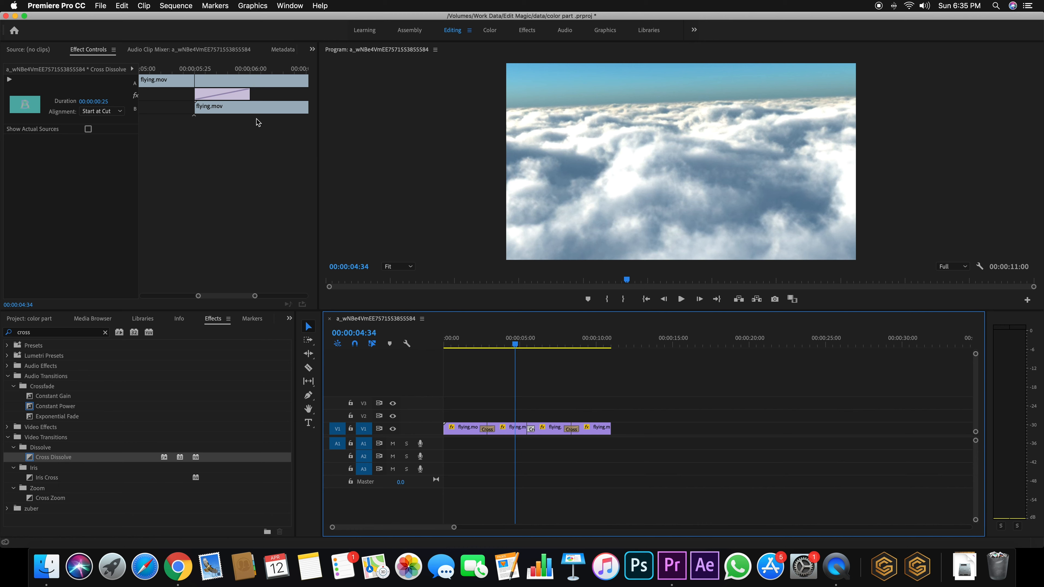
Centre the new dissolve on the cut and set its duration to 1:00
click(110, 112)
click(111, 119)
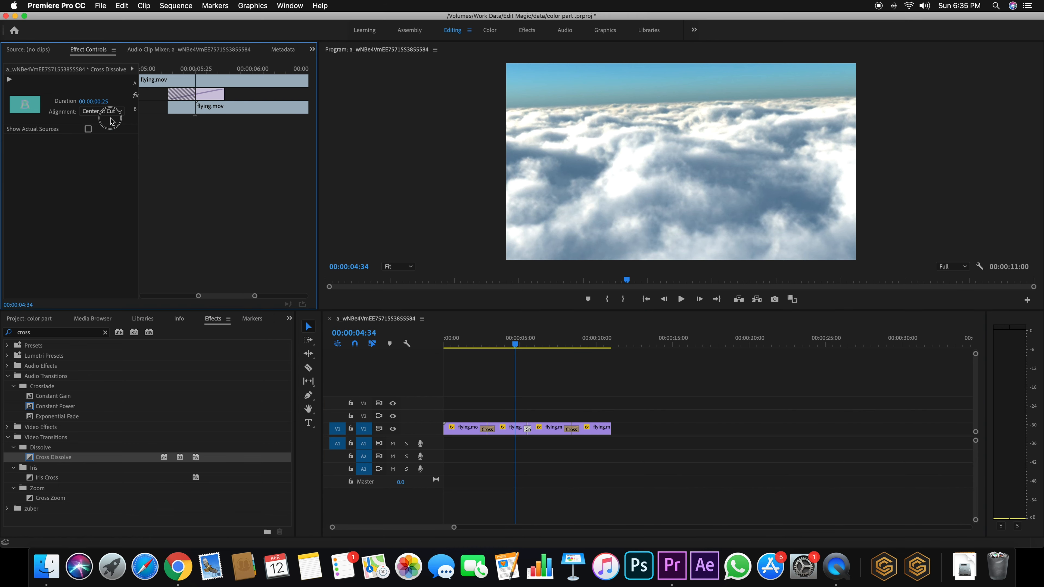
click(94, 102)
text(1)
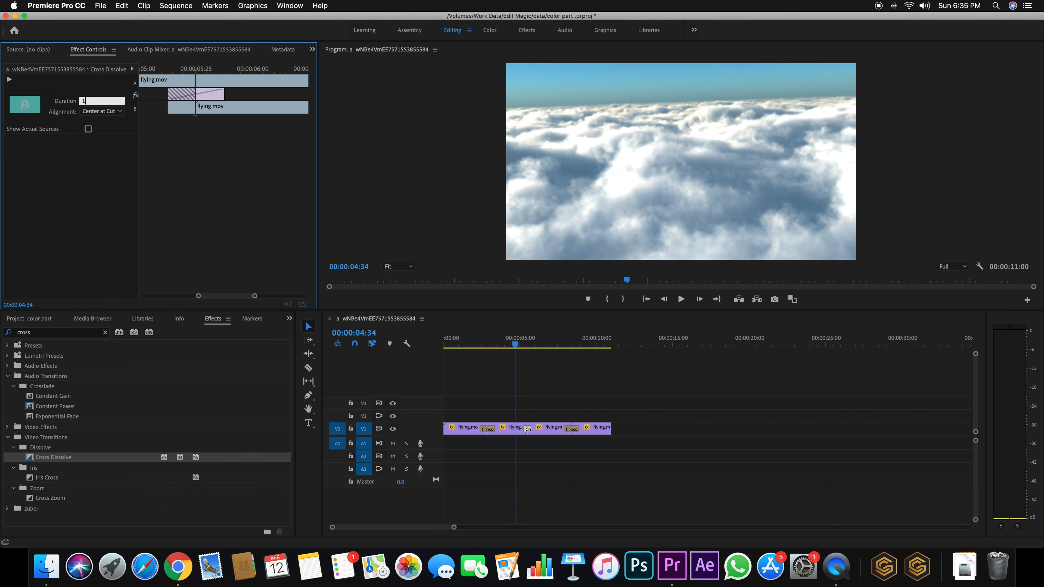
text(:00)
key(Return)
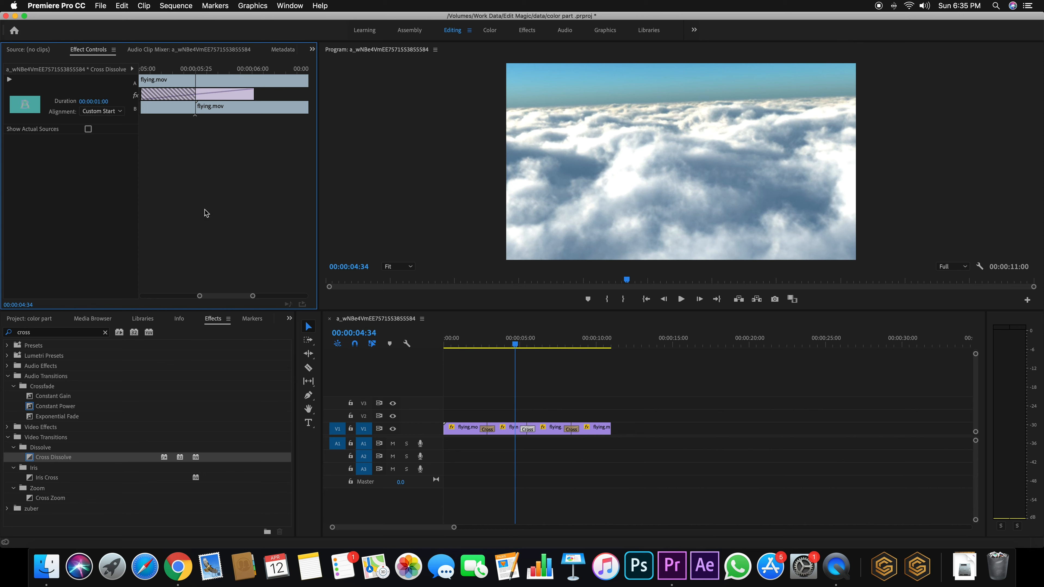
Shift the incoming clip earlier under the dissolve and play it back around 7–9 seconds
drag(253, 296, 256, 296)
drag(249, 107, 228, 108)
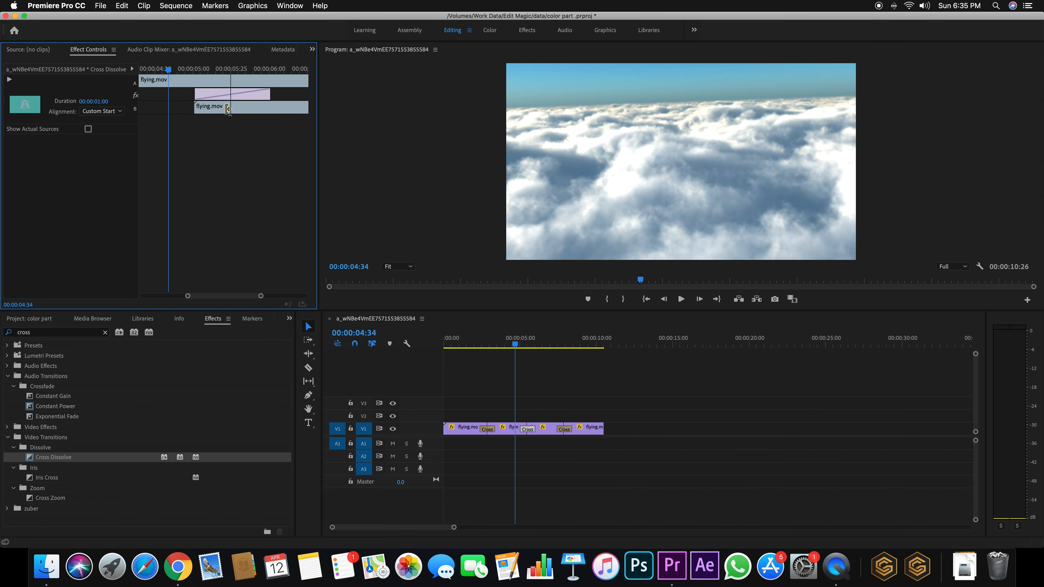
click(562, 340)
key(space)
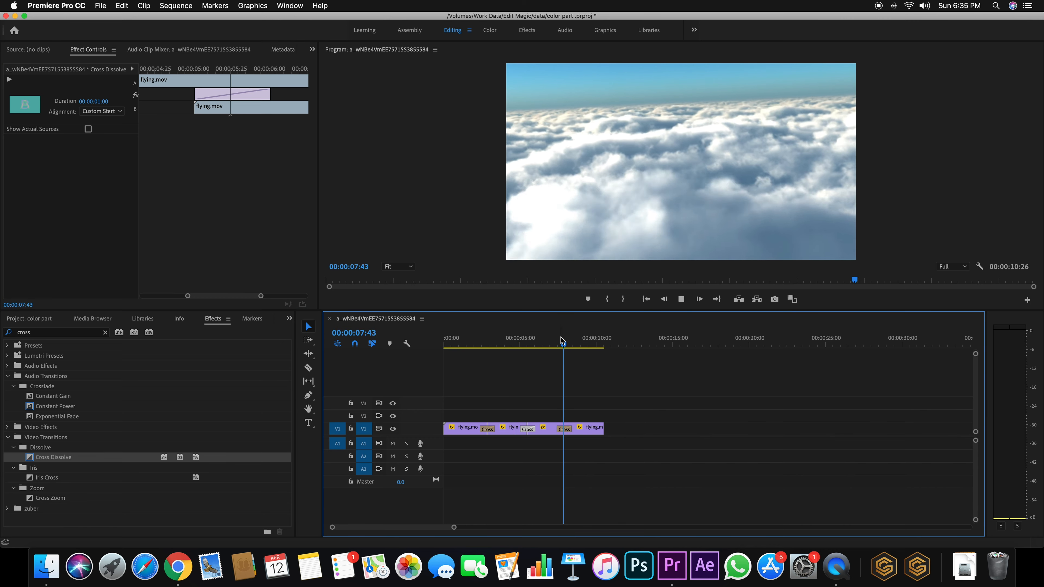
drag(569, 345, 479, 354)
key(space)
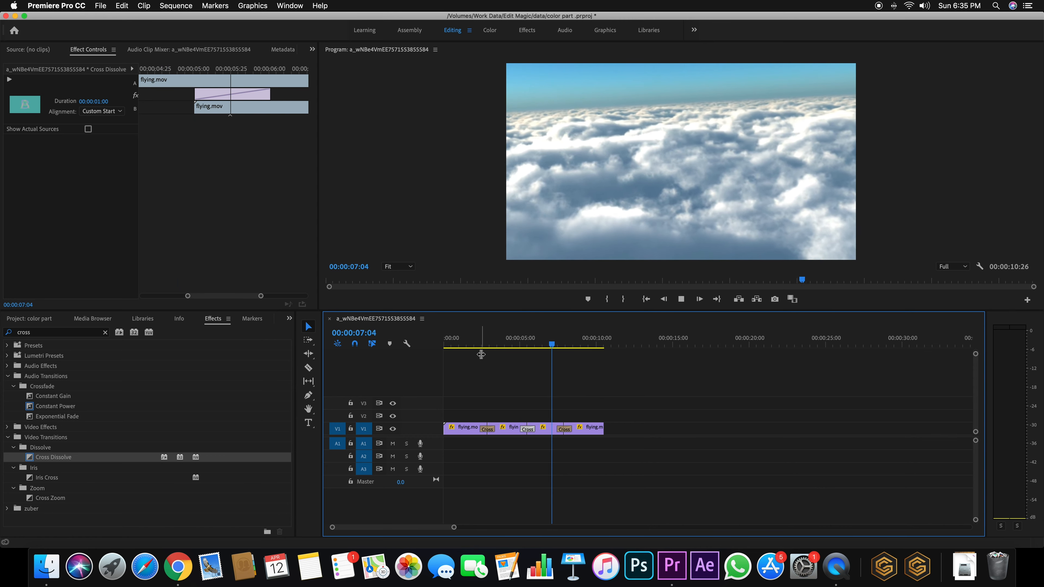
key(space)
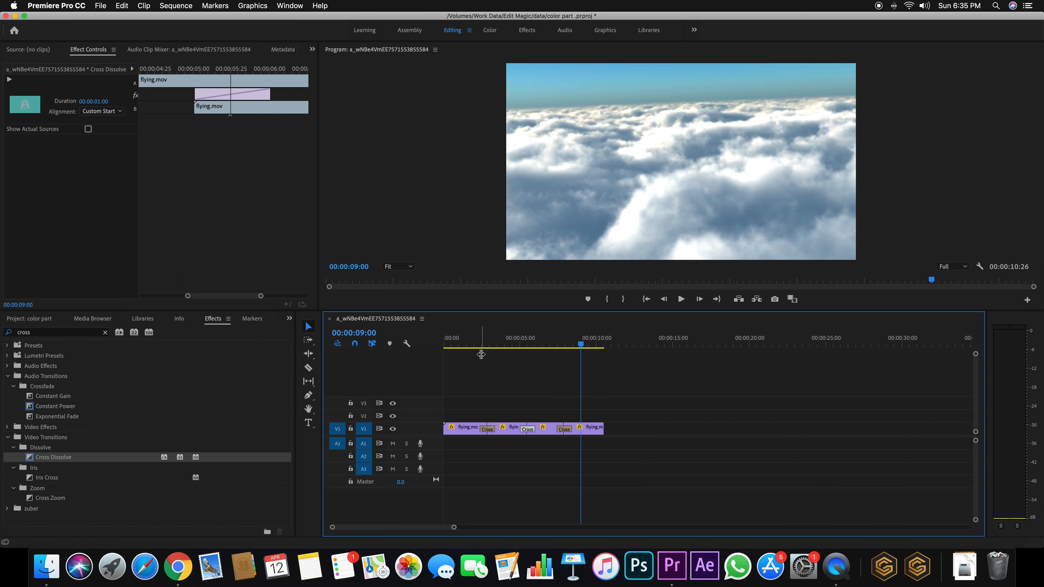
drag(567, 341, 531, 342)
Centre the second dissolve, then move all cloud clips and dissolves up to V3 at about 27 seconds
click(101, 110)
click(107, 121)
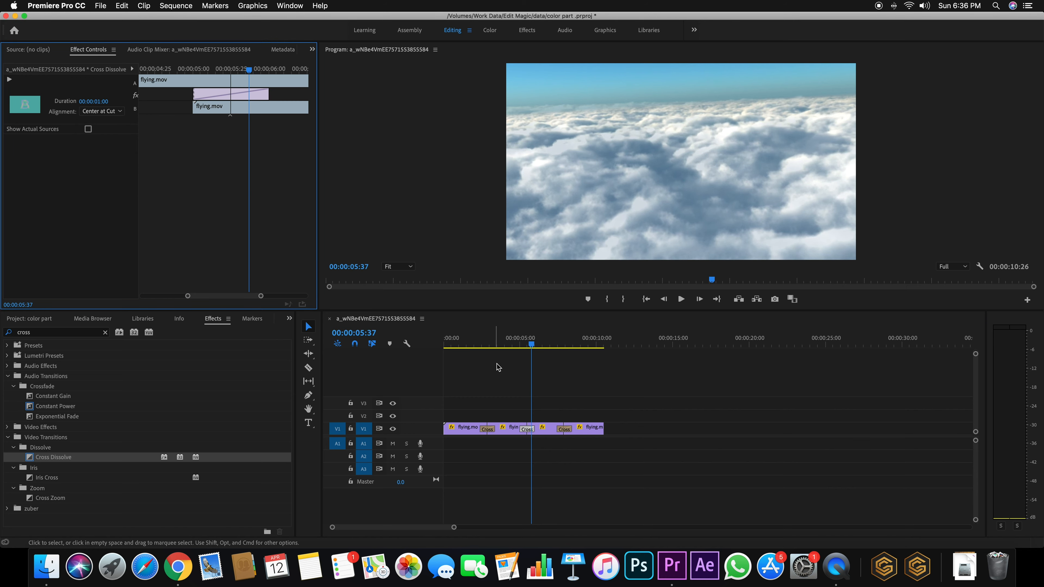
click(523, 345)
drag(522, 345, 528, 345)
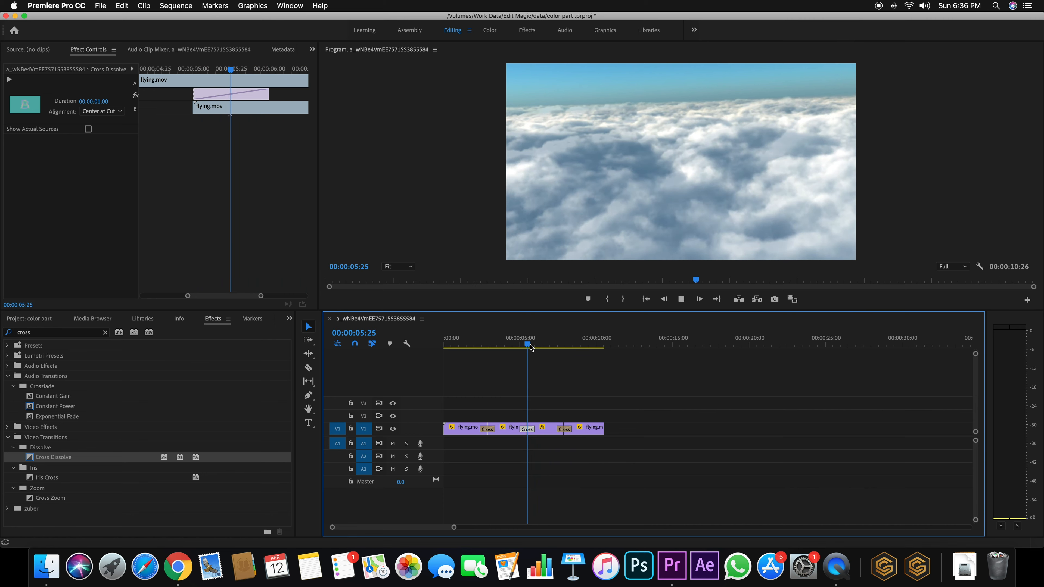
key(space)
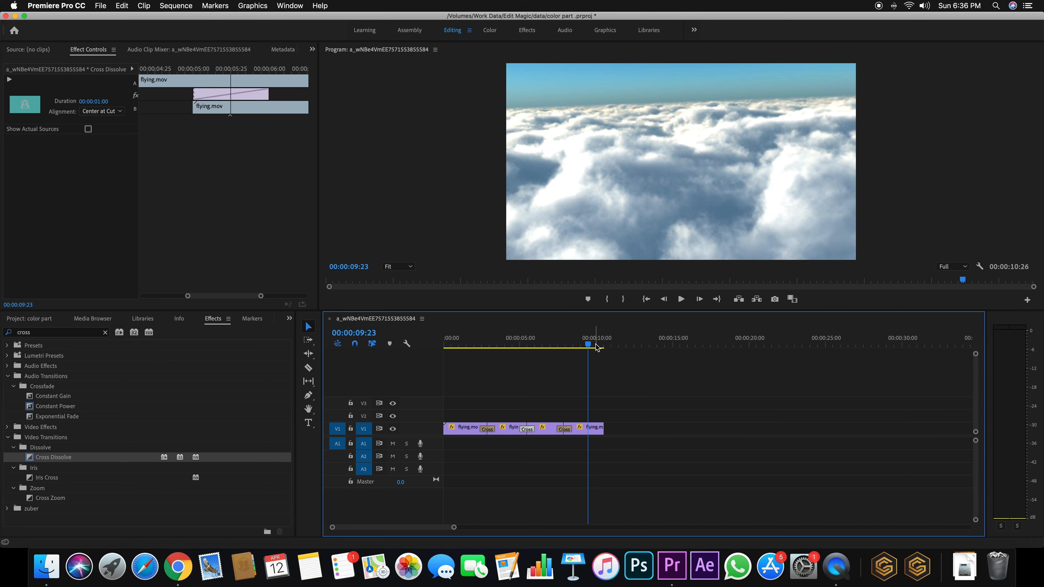
click(29, 318)
drag(633, 391, 878, 407)
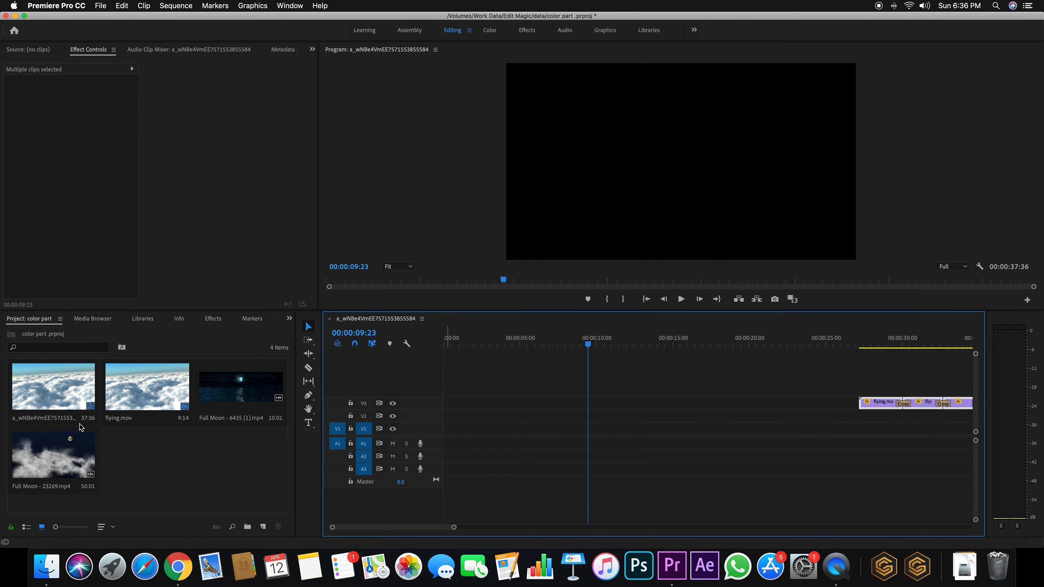
Place Full Moon - 6435 (1).mp4 at the start of V1, unlink it, and delete its audio
drag(227, 409, 446, 438)
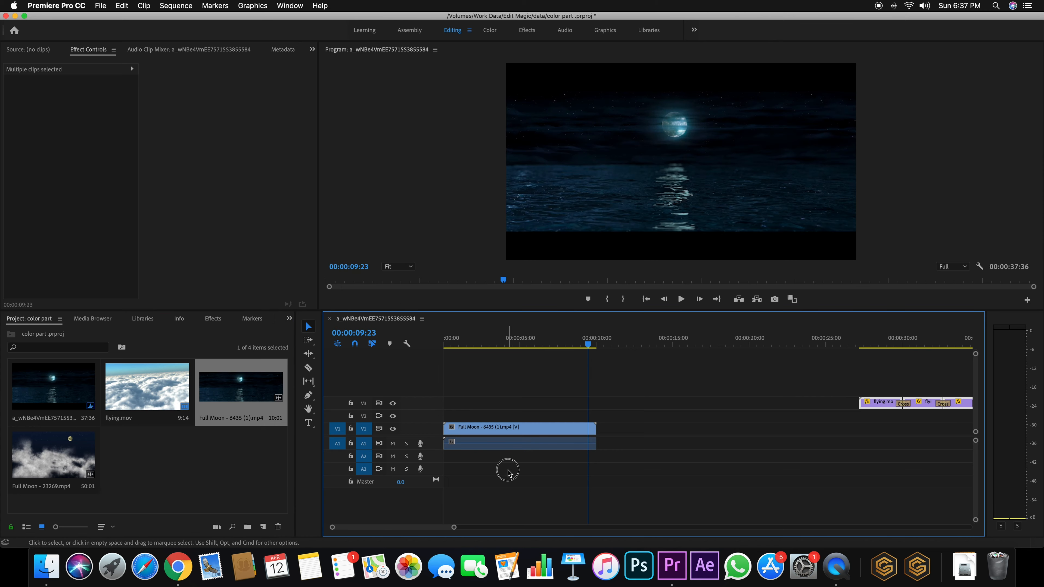
click(506, 442)
right_click(508, 441)
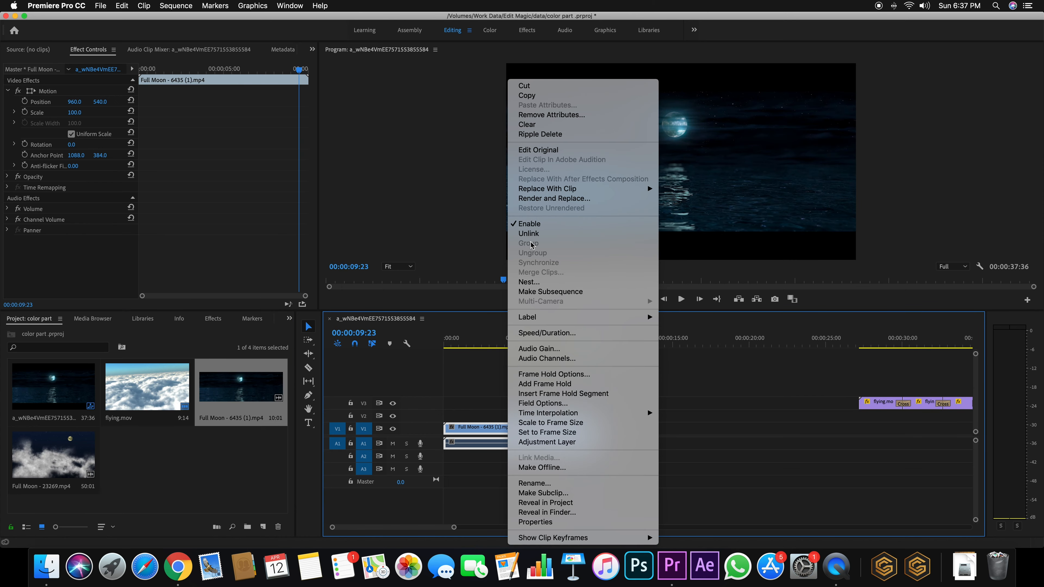
click(529, 234)
click(487, 440)
key(Delete)
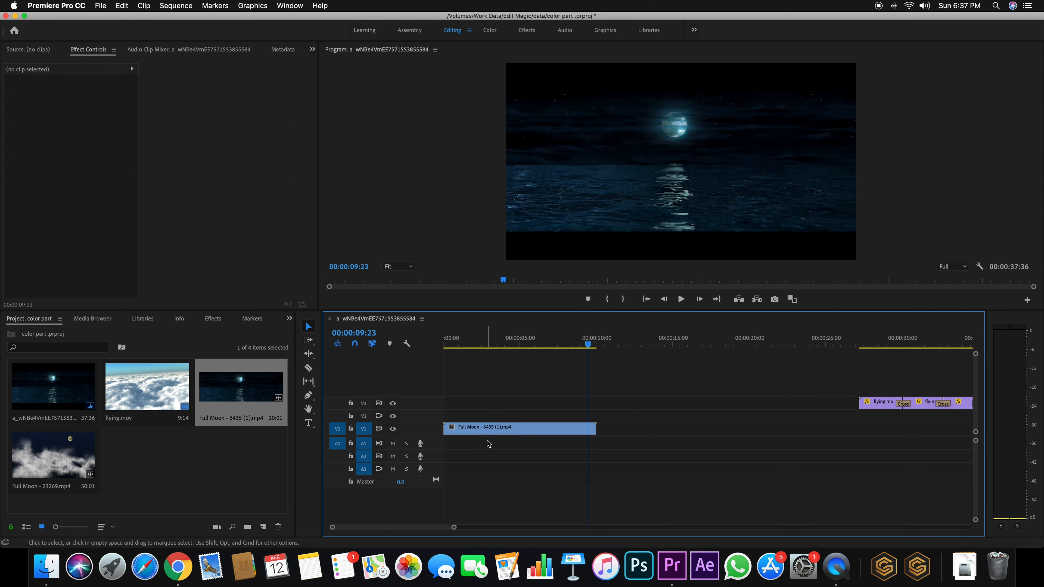
drag(588, 344, 542, 344)
click(514, 433)
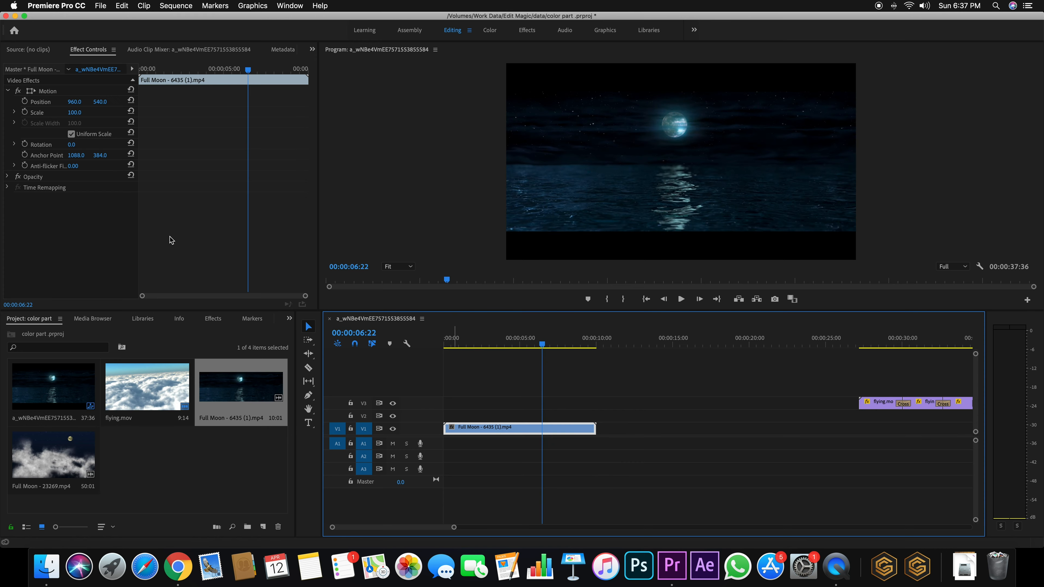
Scale the Full Moon clip to 133 with Position Y 584, then preview it
mouse_move(79, 116)
mouse_down()
mouse_move(118, 102)
mouse_move(72, 115)
mouse_up()
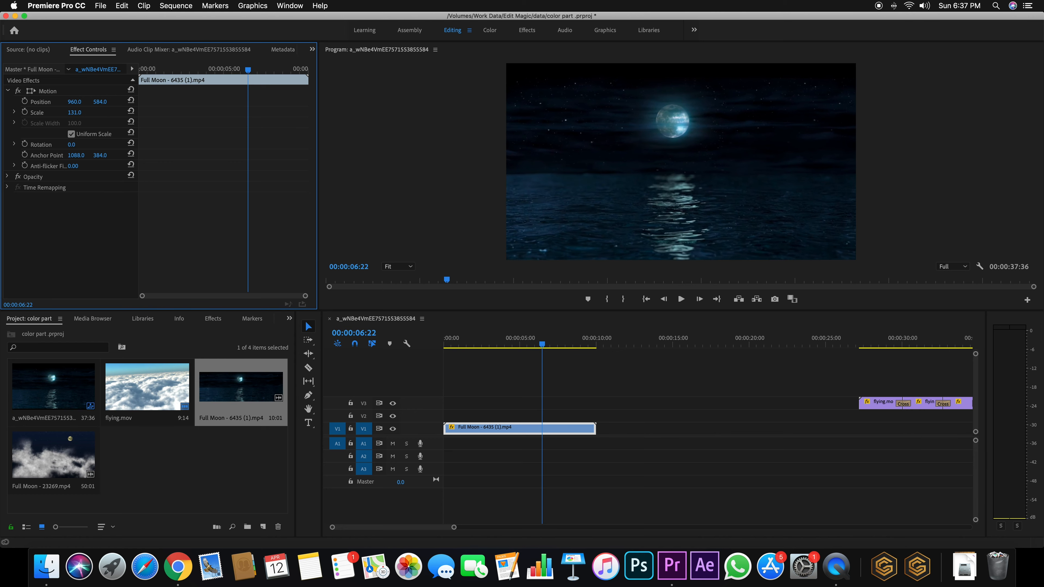
drag(544, 342, 448, 342)
key(space)
key(space)
drag(485, 349, 577, 350)
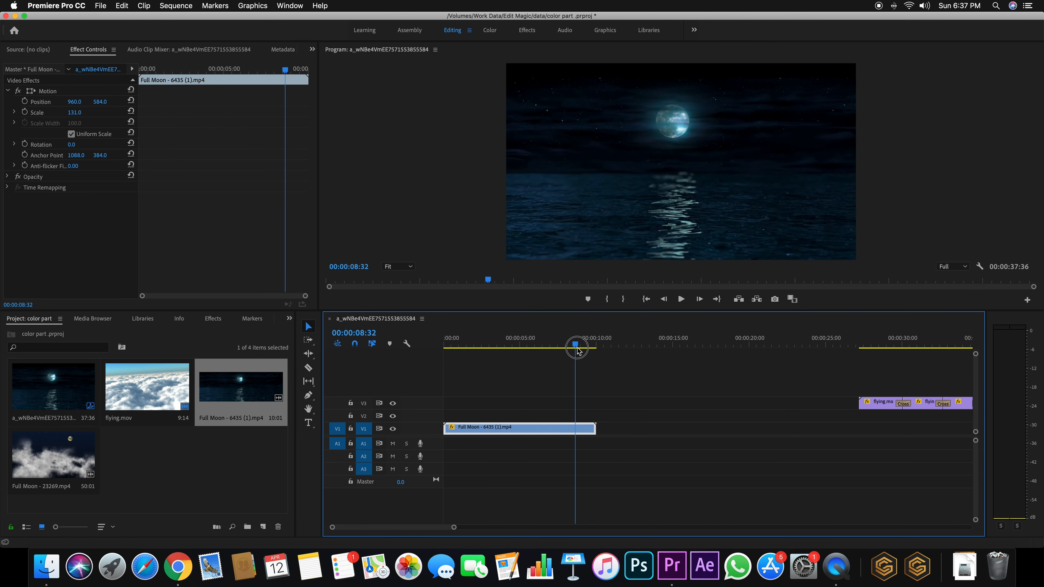
key(space)
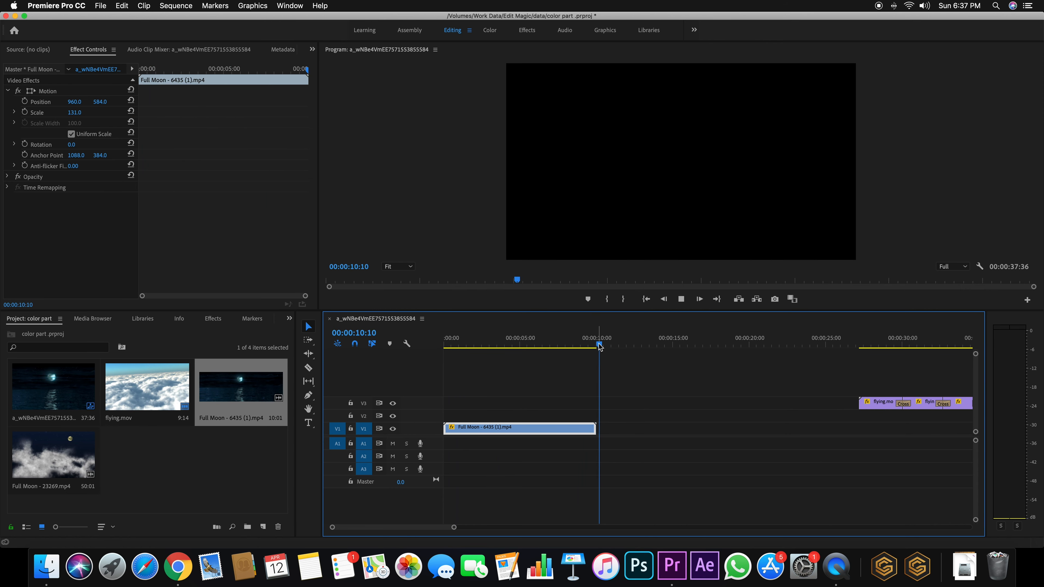
drag(598, 348, 563, 349)
key(space)
key(space)
click(506, 457)
Duplicate the Full Moon clip and butt the copy against the first clip's end on V1
click(487, 430)
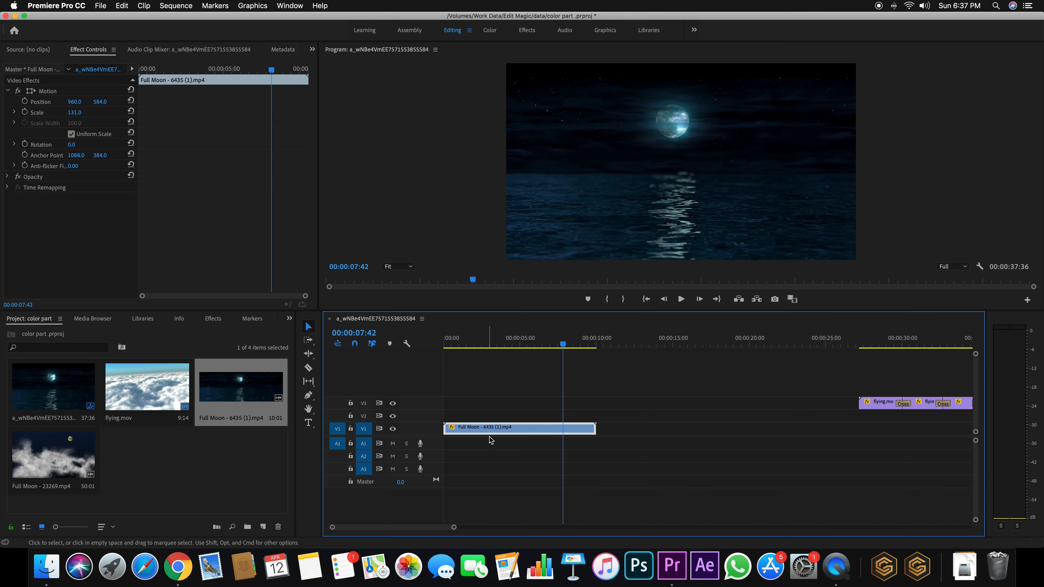
drag(485, 428, 626, 427)
drag(535, 345, 598, 364)
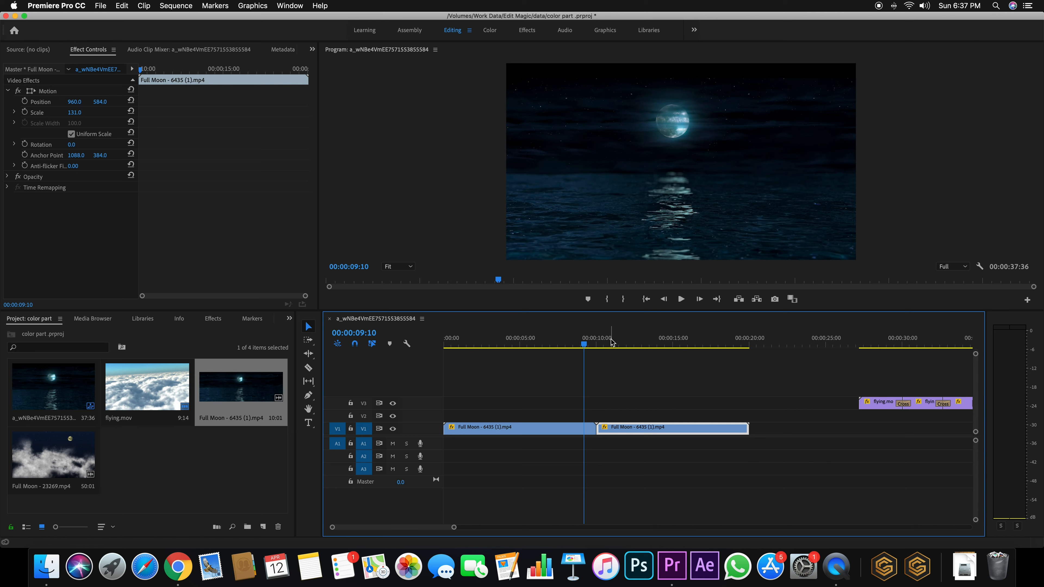
mouse_move(586, 344)
mouse_down()
mouse_move(556, 344)
mouse_move(591, 345)
mouse_up()
click(515, 432)
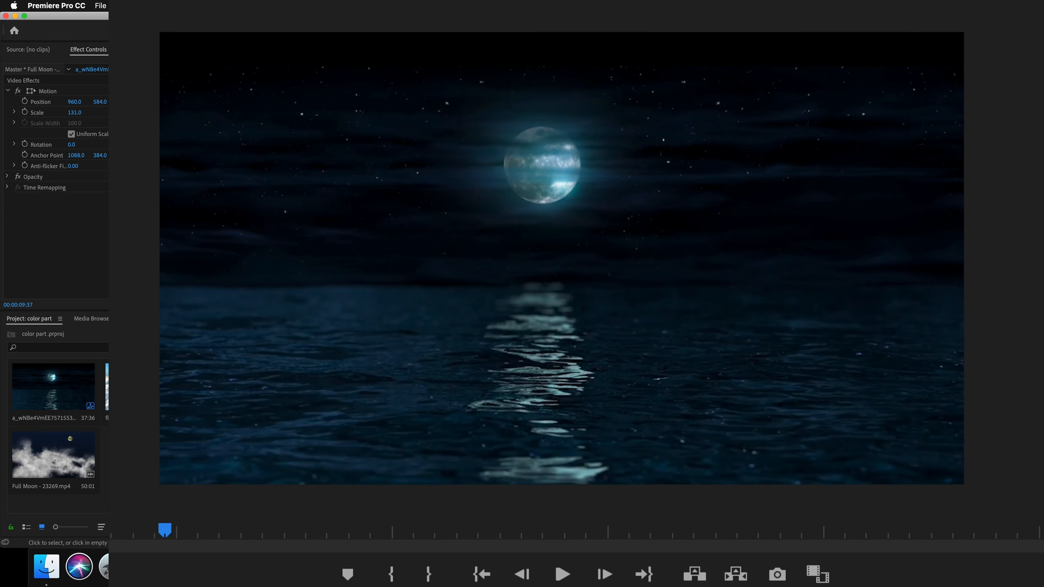
Replay the cut between the Full Moon clips, then show Effects searched for 'cross'
key(space)
click(601, 344)
key(space)
key(space)
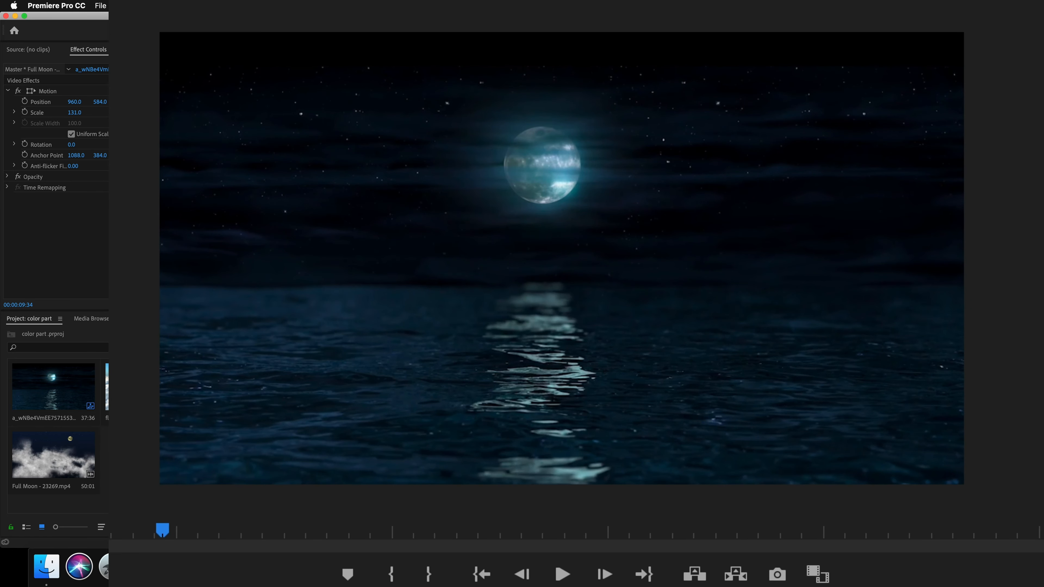
key(shift+7)
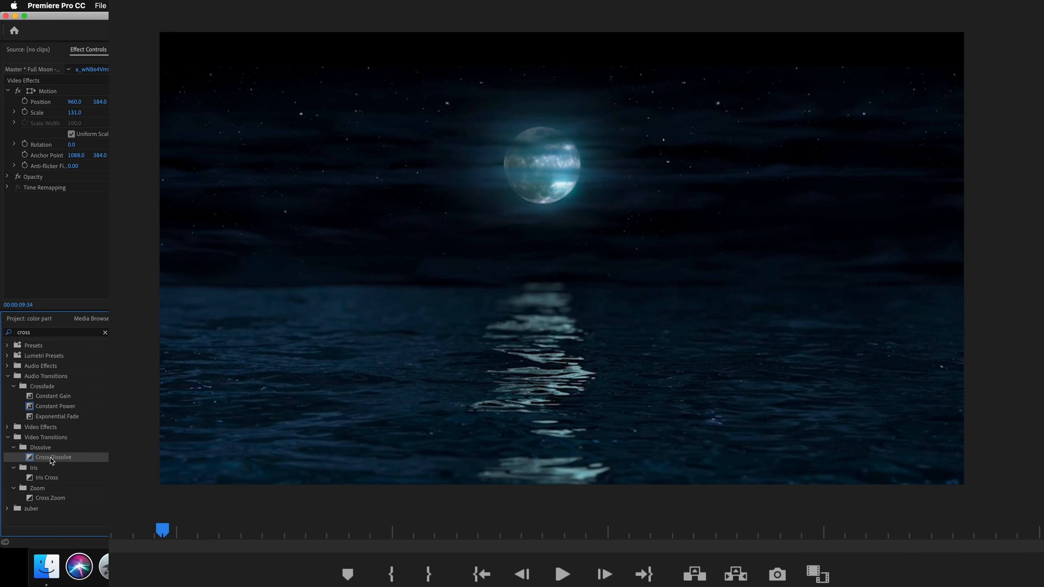
Drop Cross Dissolve on the Full Moon cut, accept the media warning, and centre it
drag(68, 439, 427, 409)
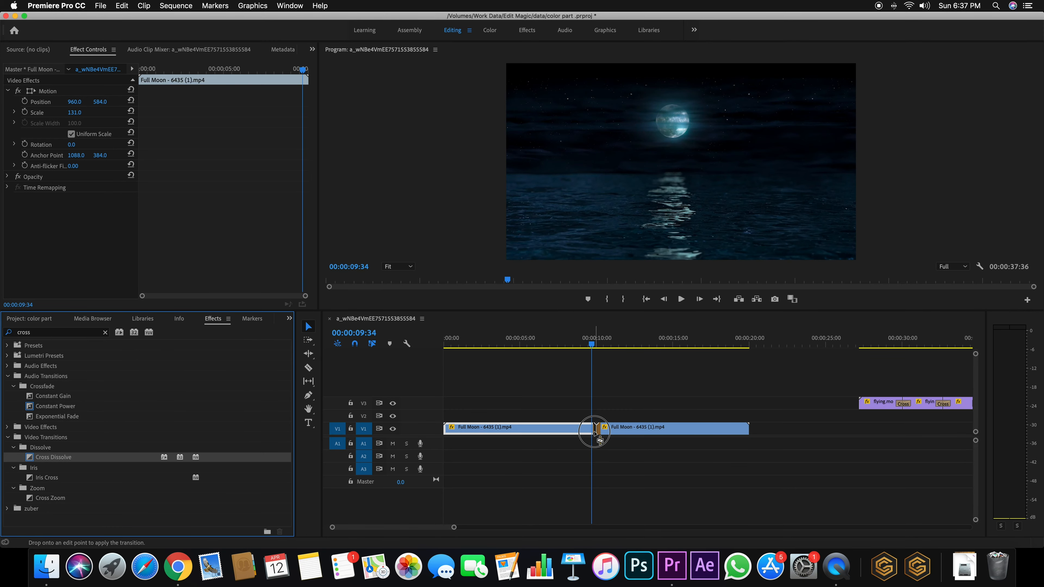
drag(599, 440, 600, 433)
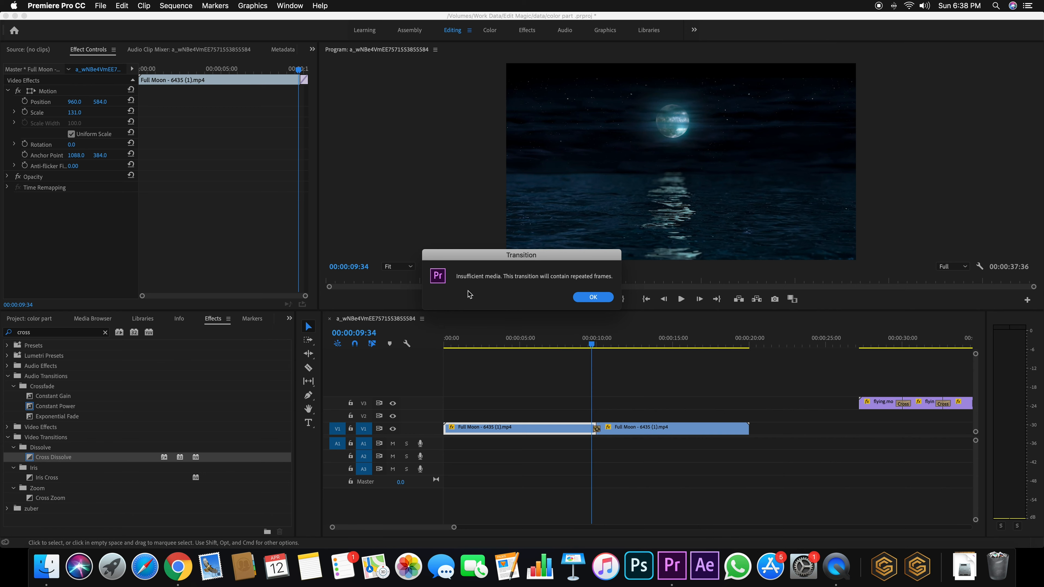
click(590, 298)
click(595, 429)
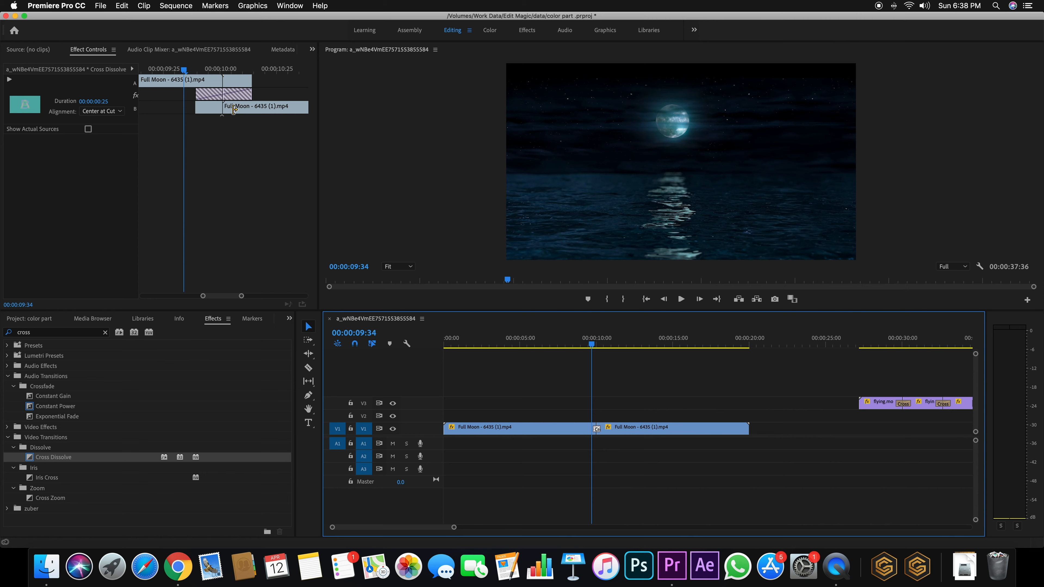
drag(241, 296, 243, 296)
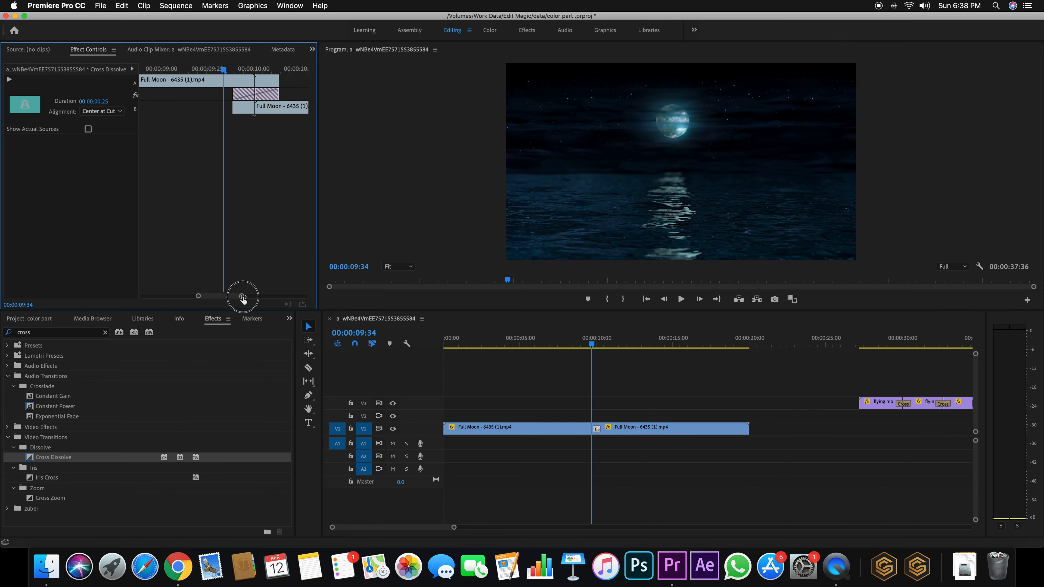
click(112, 114)
click(107, 122)
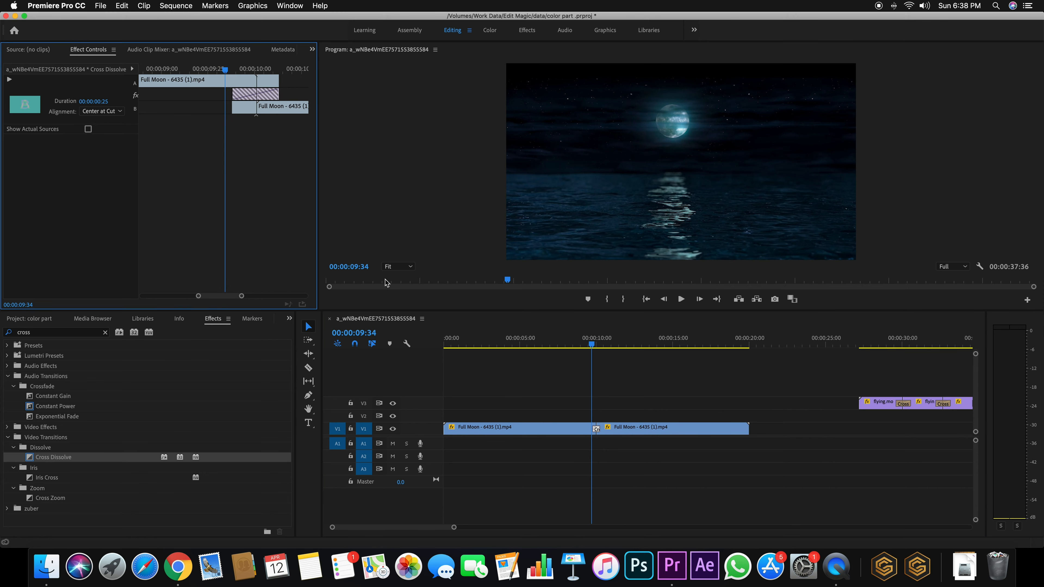
Preview the centred dissolve from just before the cut
key(space)
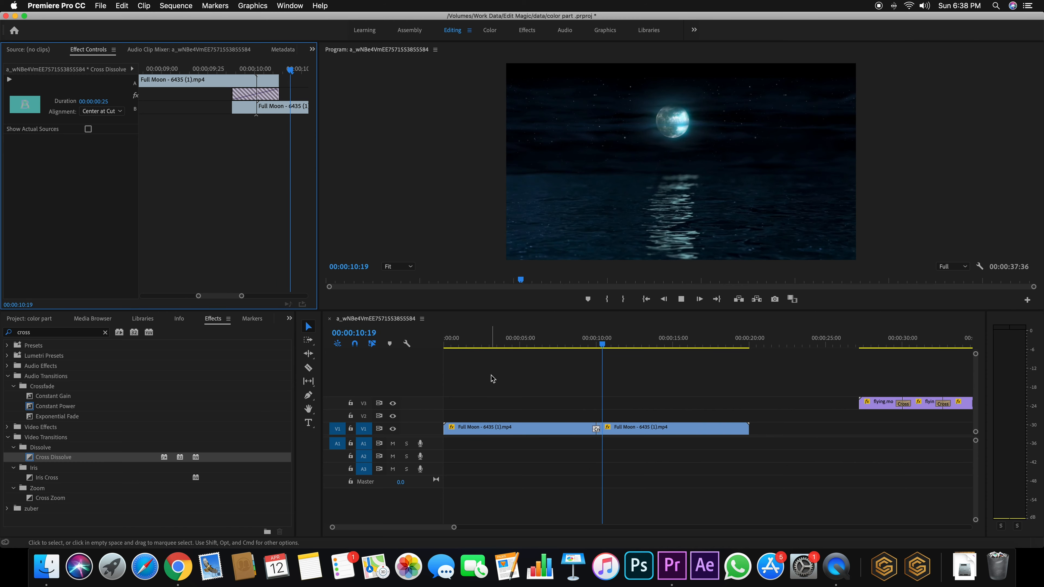
click(602, 344)
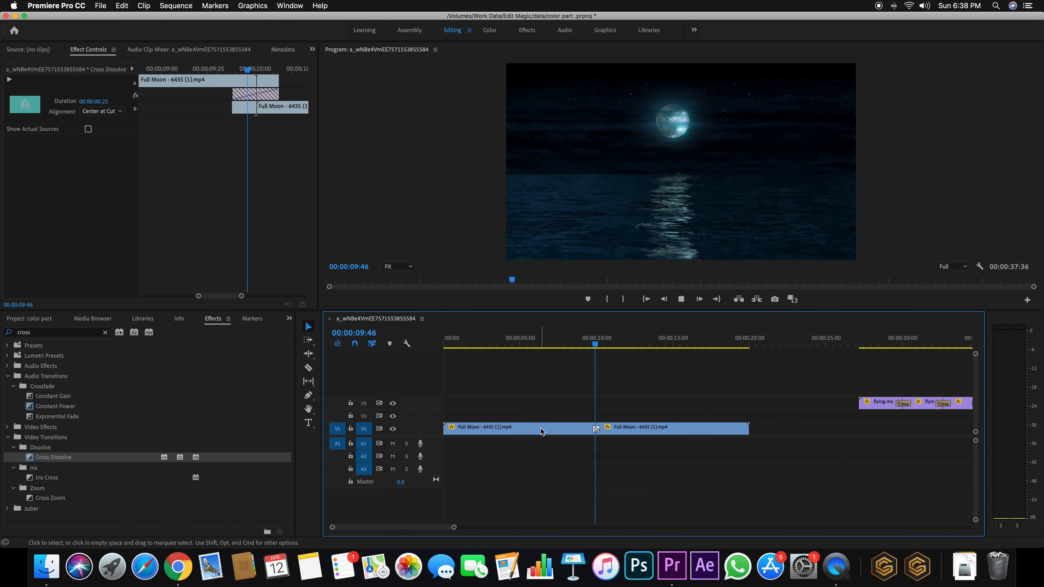
drag(608, 345, 599, 345)
key(space)
key(space)
key(space)
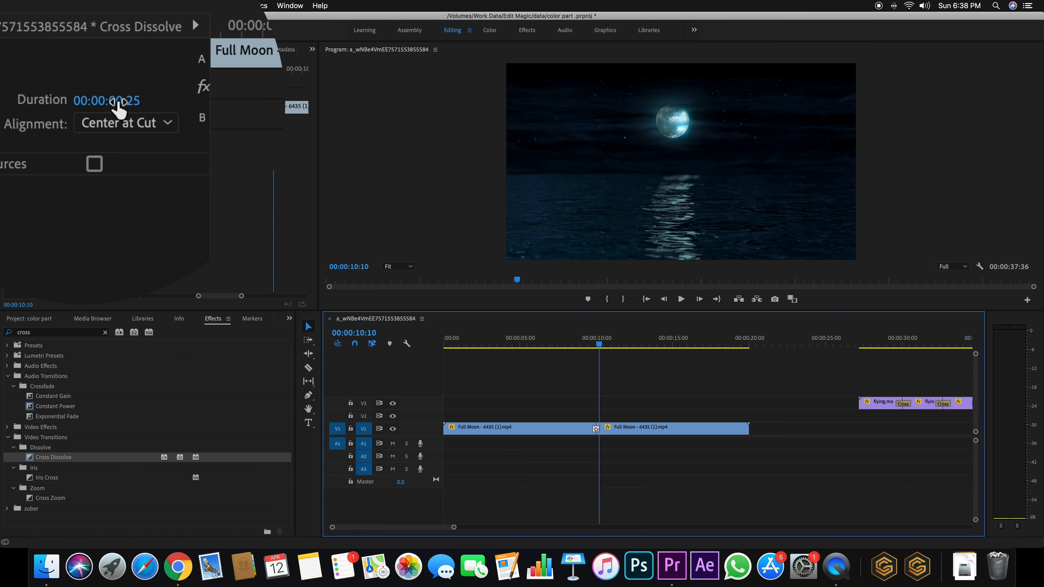
Set the dissolve duration to 3:00 and play through the longer transition
click(93, 101)
text(3)
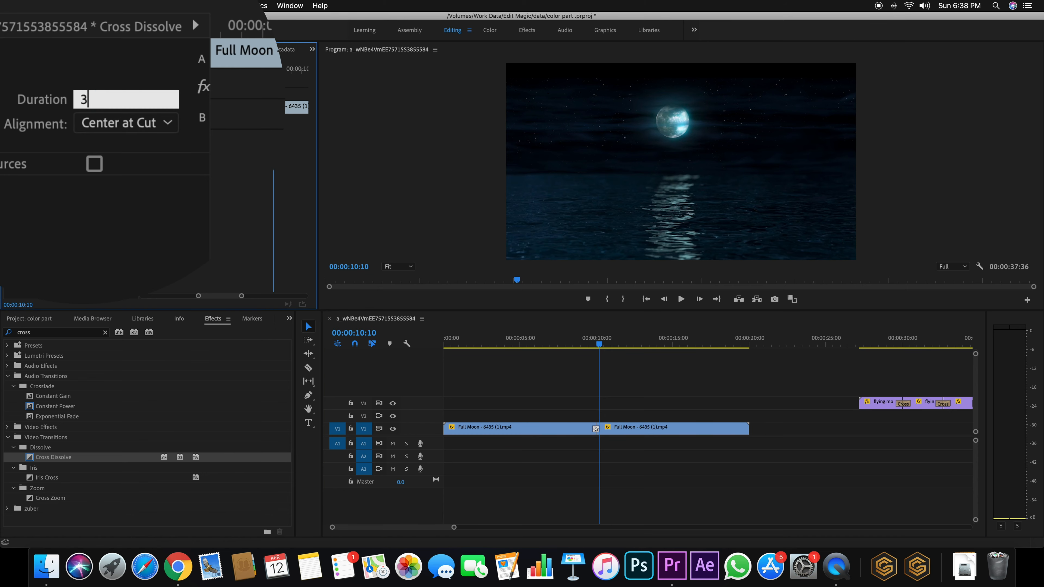
text(:00)
key(Return)
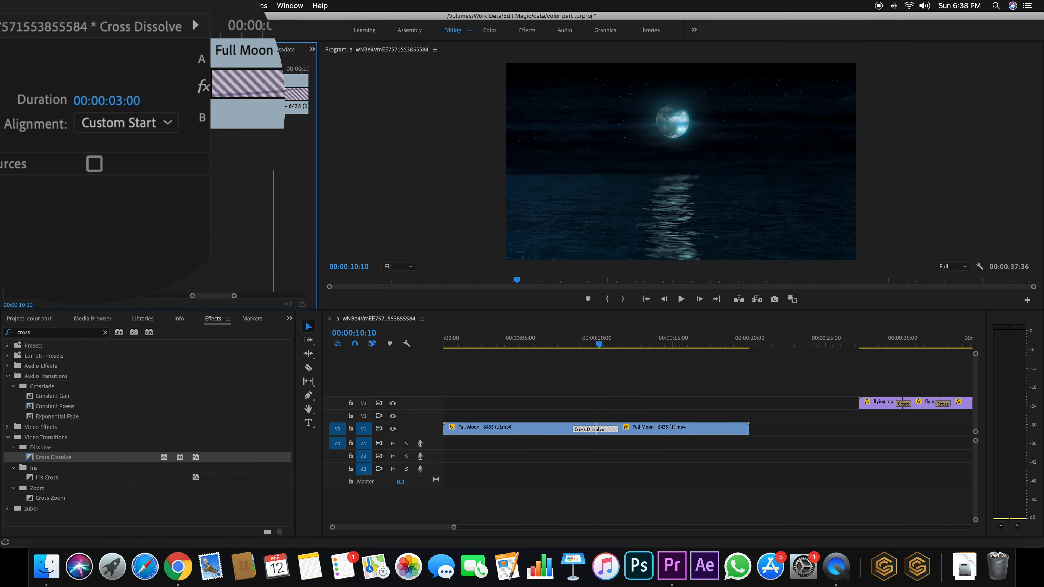
click(489, 288)
click(598, 356)
drag(564, 344, 562, 345)
key(space)
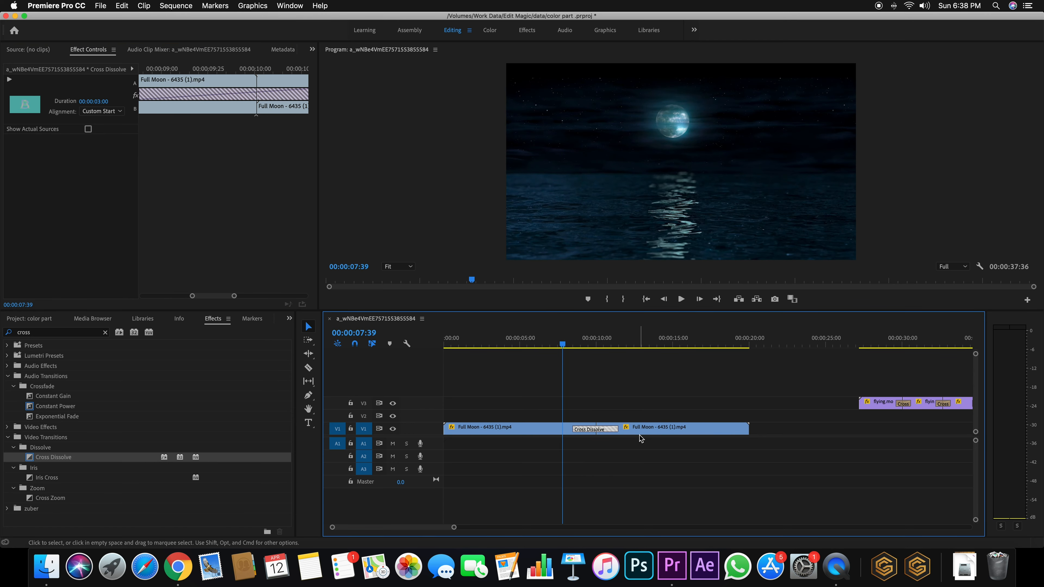
key(space)
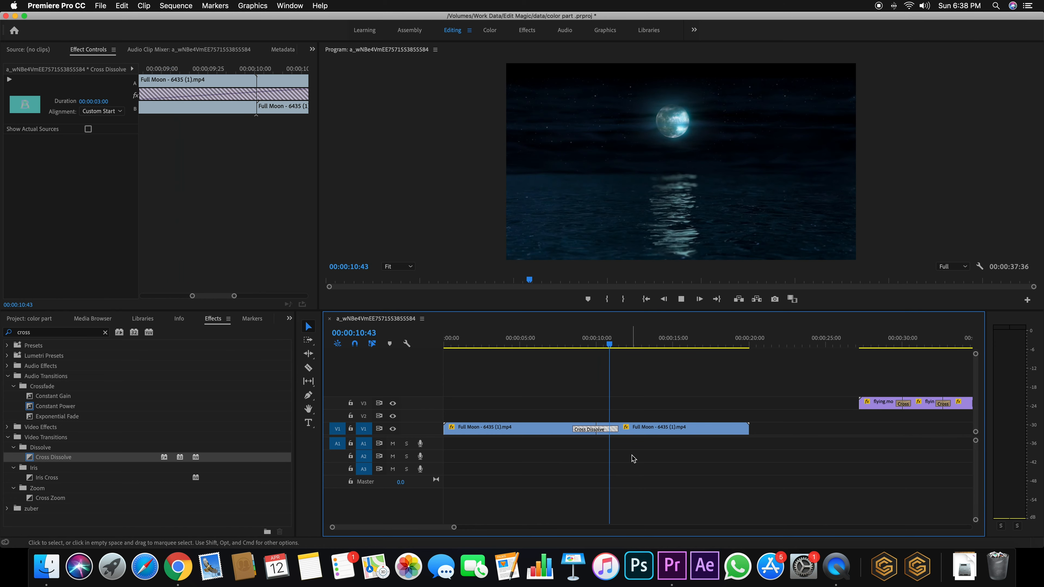
key(space)
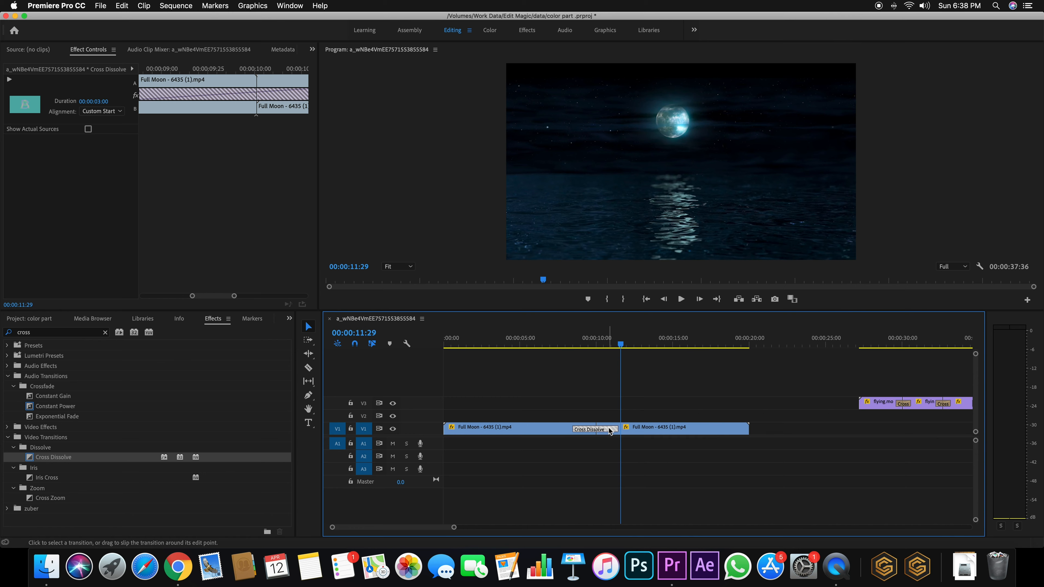
Extend both Full Moon clips' edges under the Cross Dissolve and preview from 00:00:07:00
drag(233, 297, 250, 248)
mouse_move(171, 81)
mouse_down()
mouse_move(208, 82)
mouse_move(197, 55)
mouse_up()
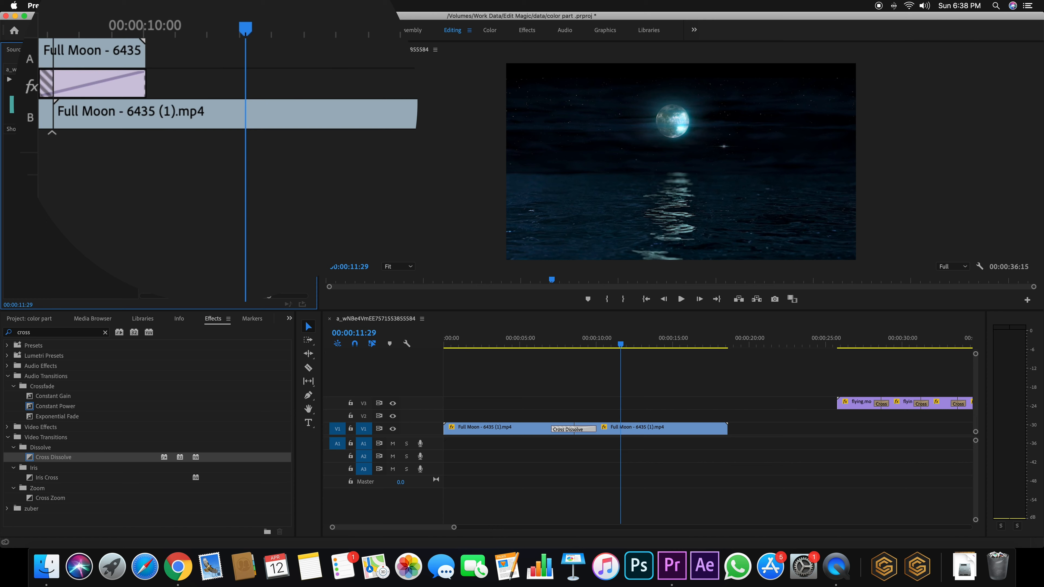
drag(226, 296, 201, 296)
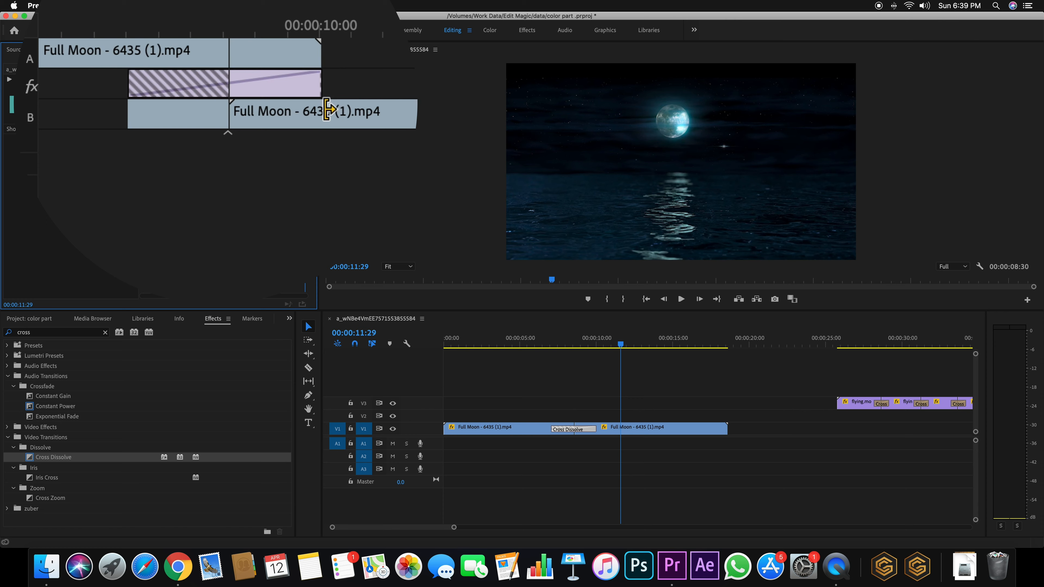
drag(339, 115, 174, 128)
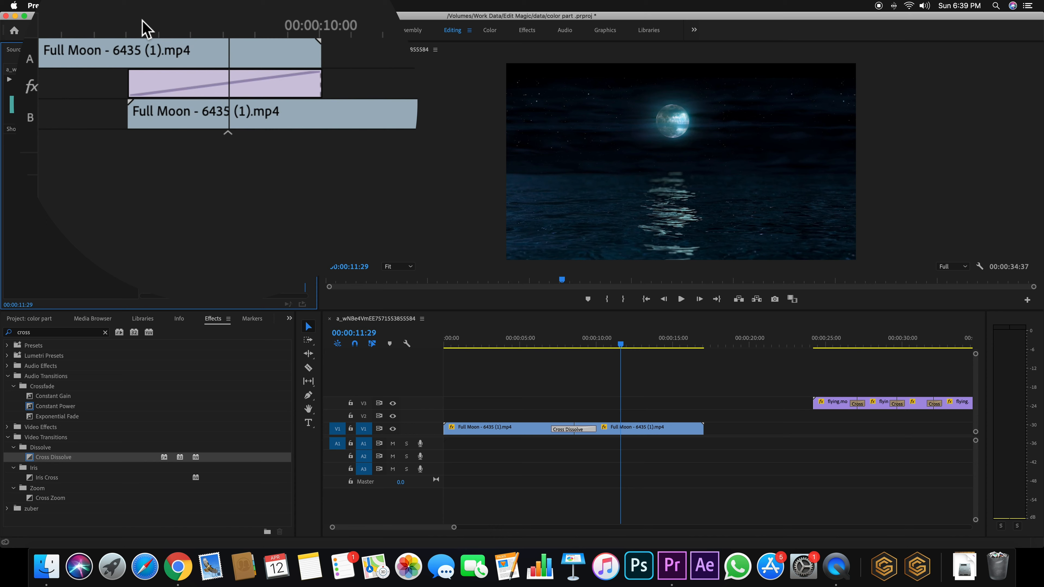
drag(557, 343, 543, 340)
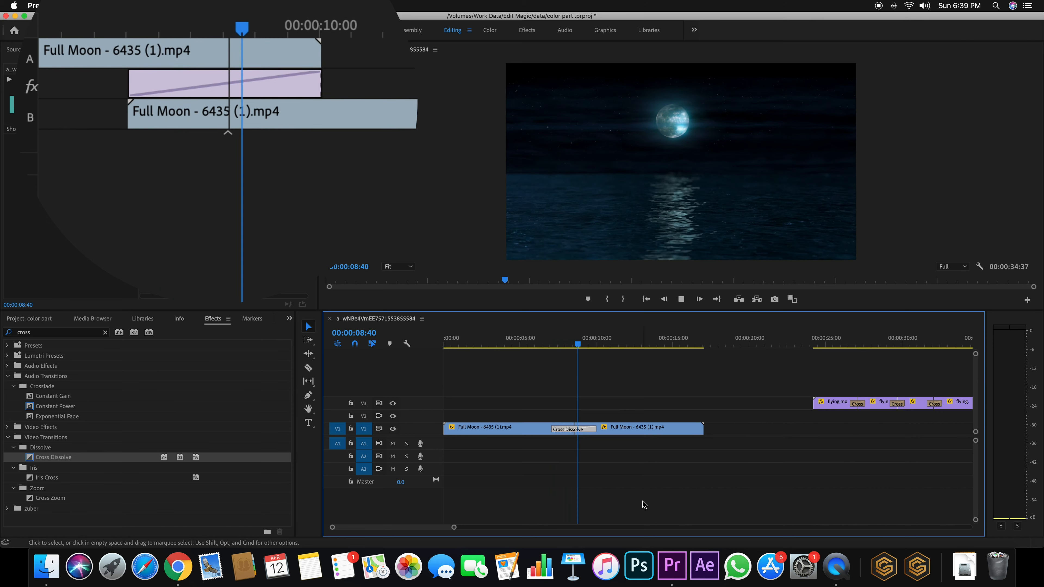
drag(630, 345, 561, 346)
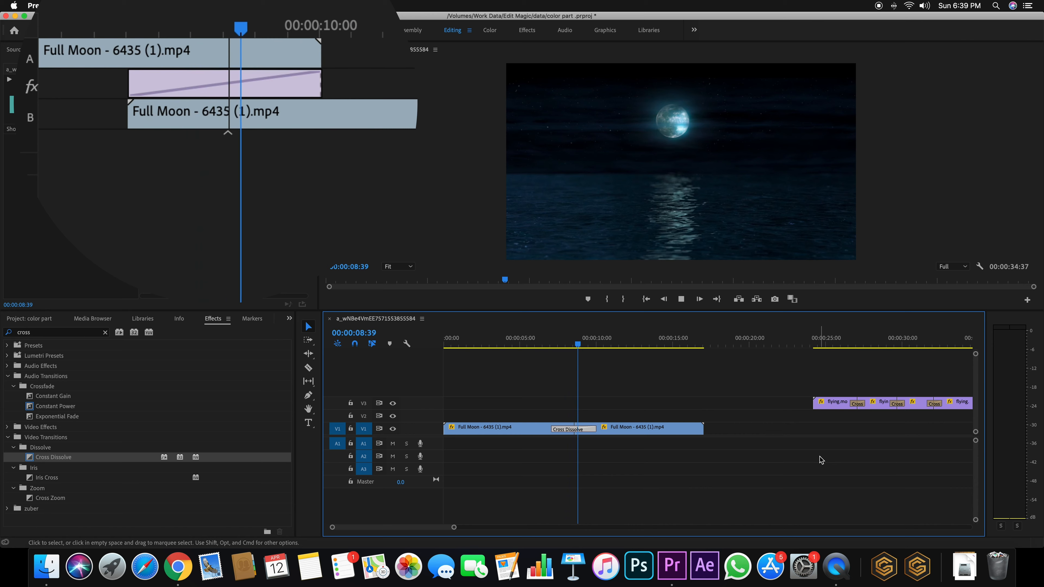
click(550, 342)
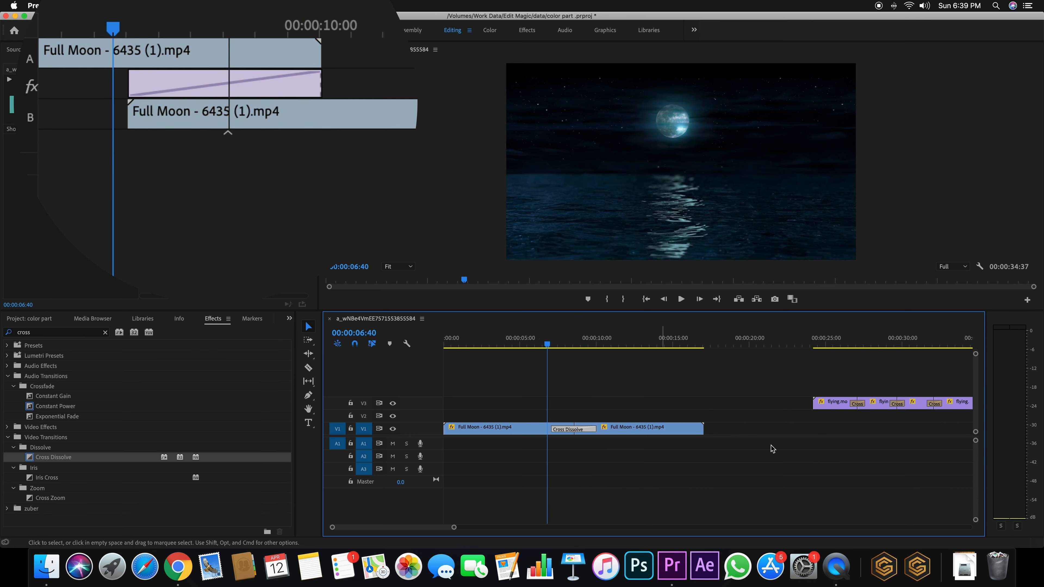
key(space)
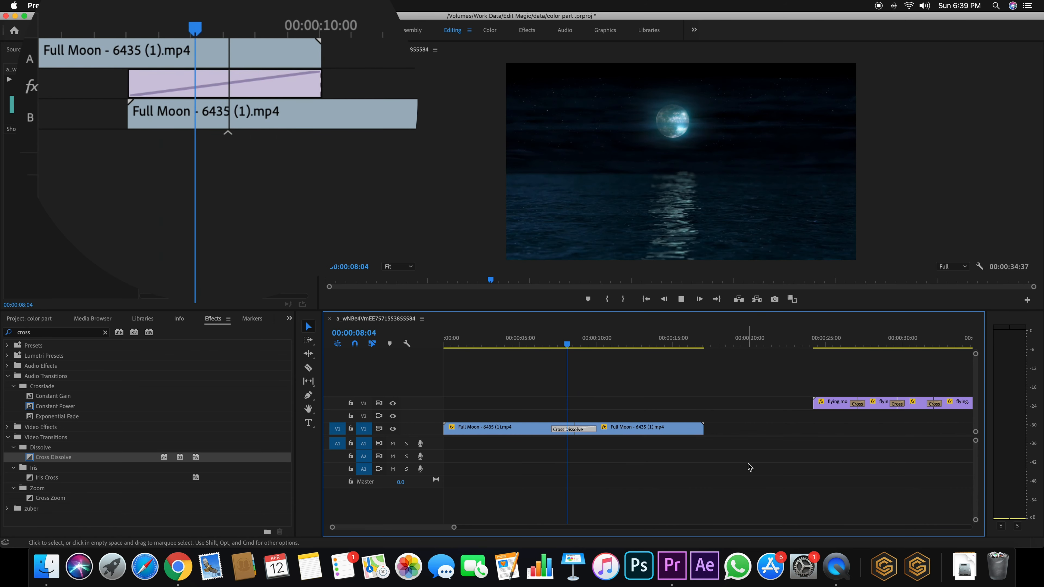
key(space)
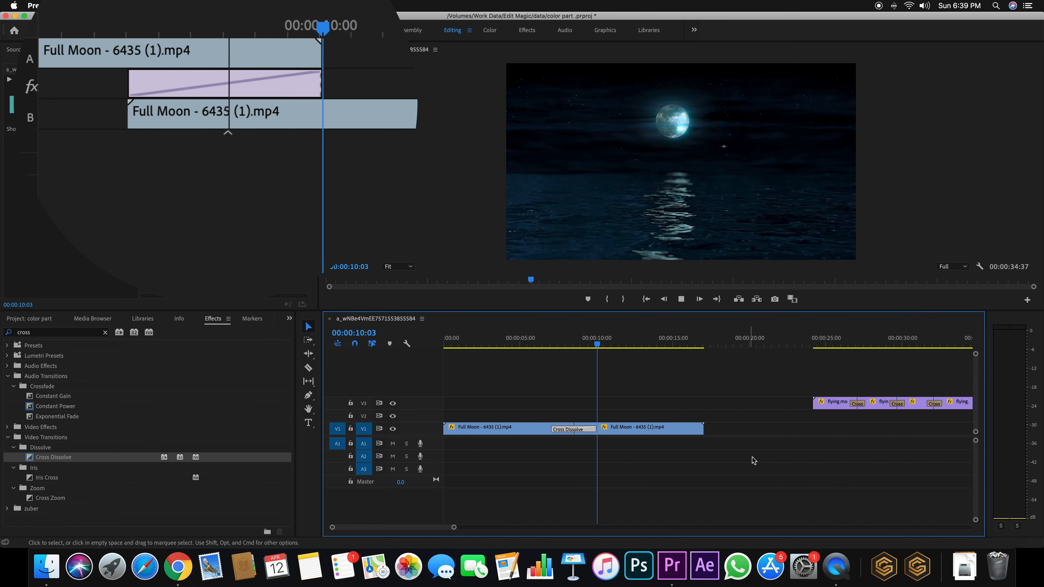
Trim the second clip's start, shift the dissolve later along the cut, and replay it
drag(181, 119, 288, 121)
drag(249, 79, 119, 46)
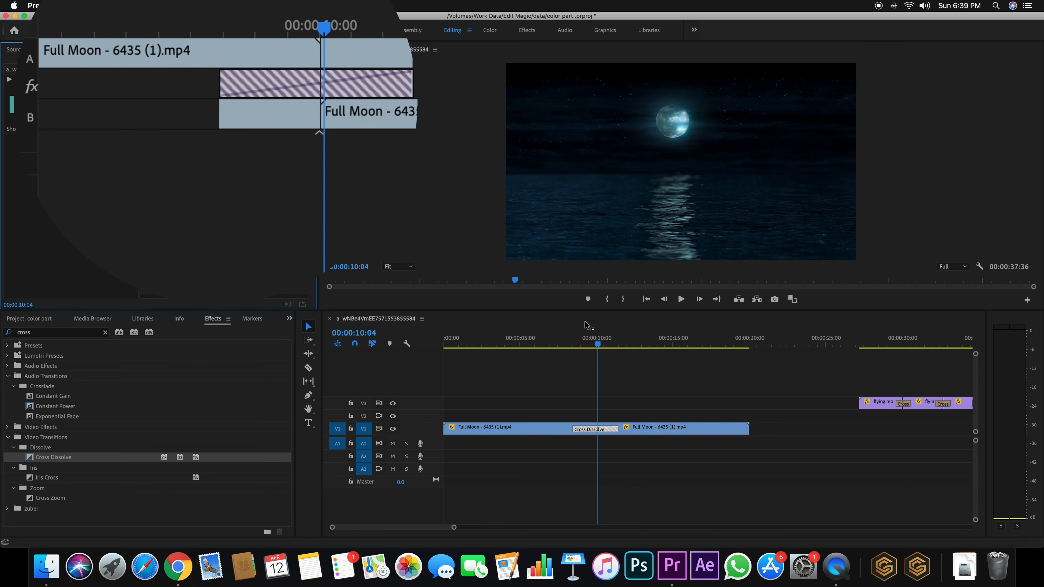
drag(579, 337, 568, 337)
key(space)
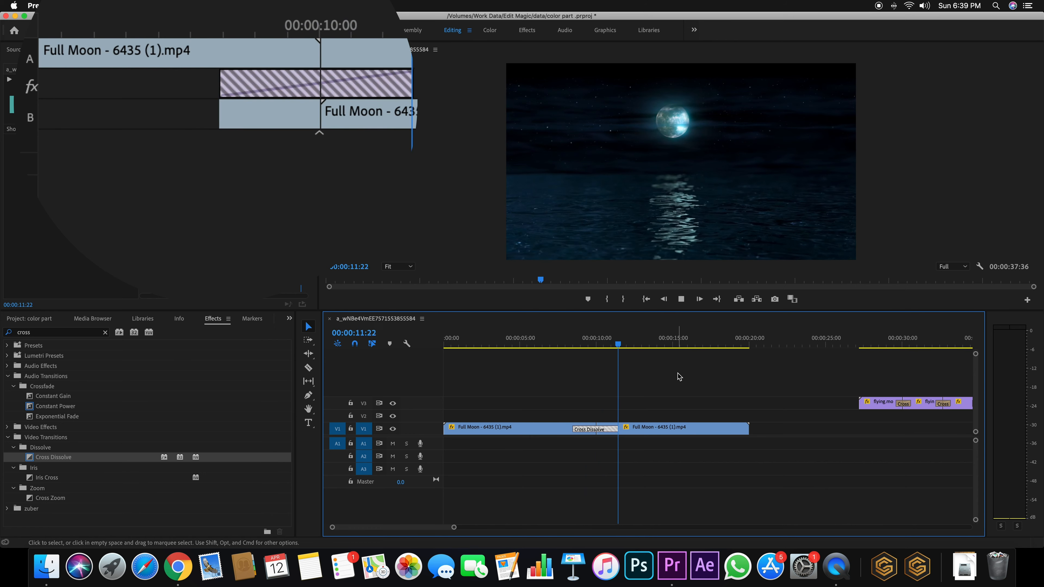
key(space)
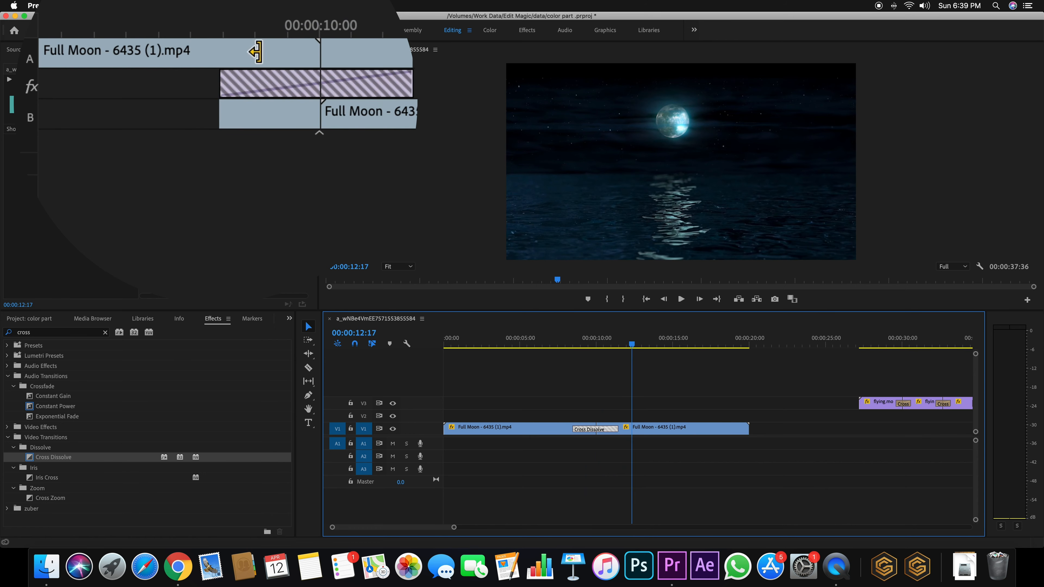
Retrim both clip edges and ripple-trim clip B so the sequence runs 00:00:37:36
drag(254, 52, 279, 52)
drag(359, 124, 334, 124)
click(578, 343)
drag(578, 343, 559, 343)
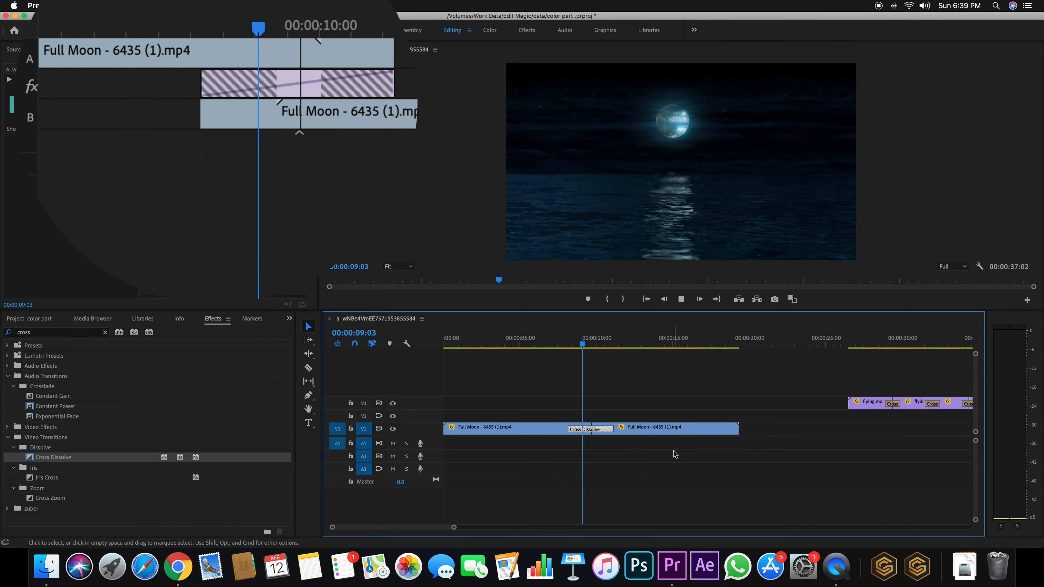
key(space)
click(348, 110)
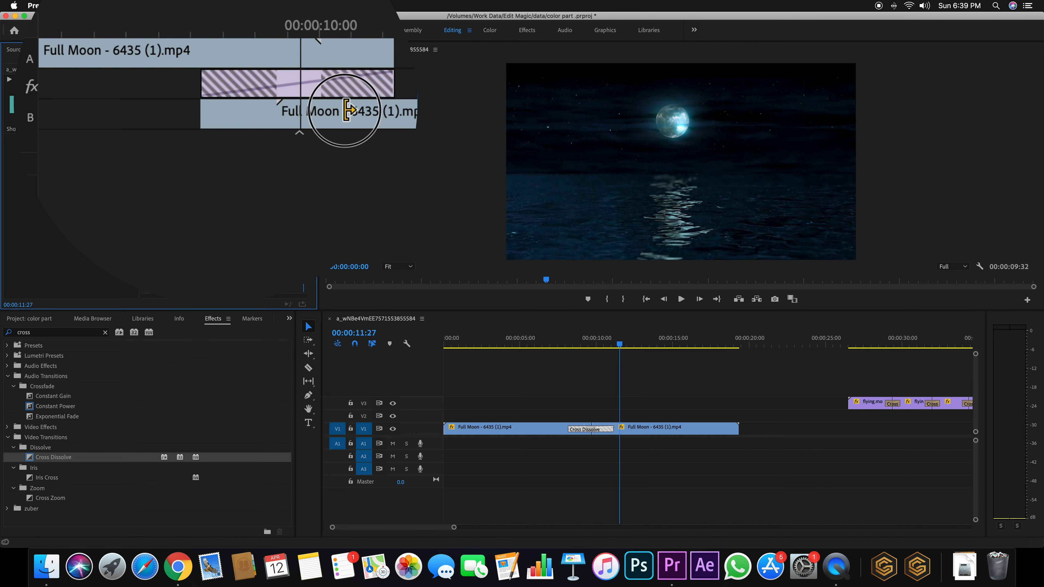
mouse_move(222, 42)
mouse_down()
mouse_move(284, 50)
mouse_move(183, 50)
mouse_up()
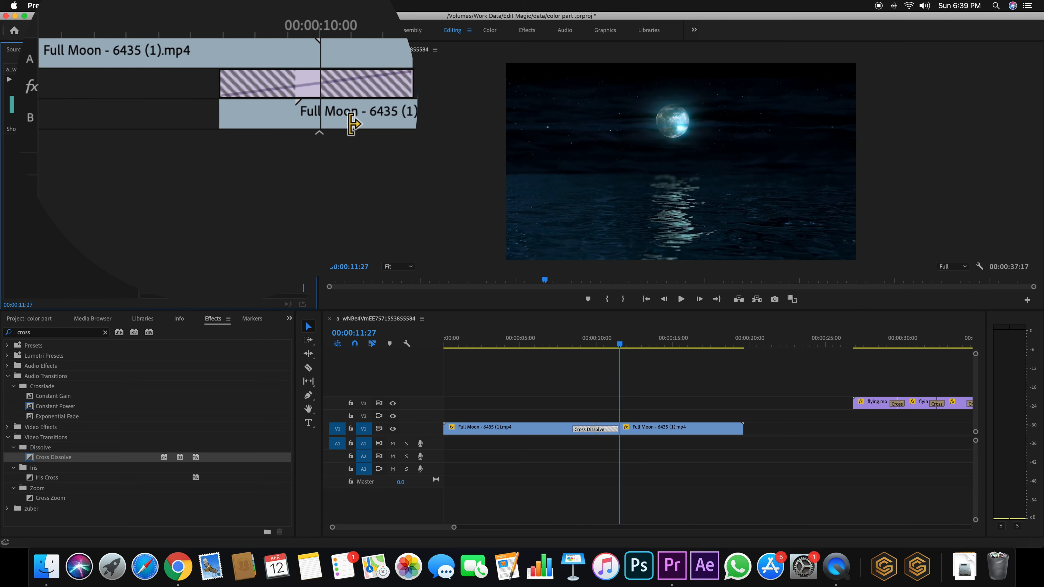
drag(354, 110, 400, 112)
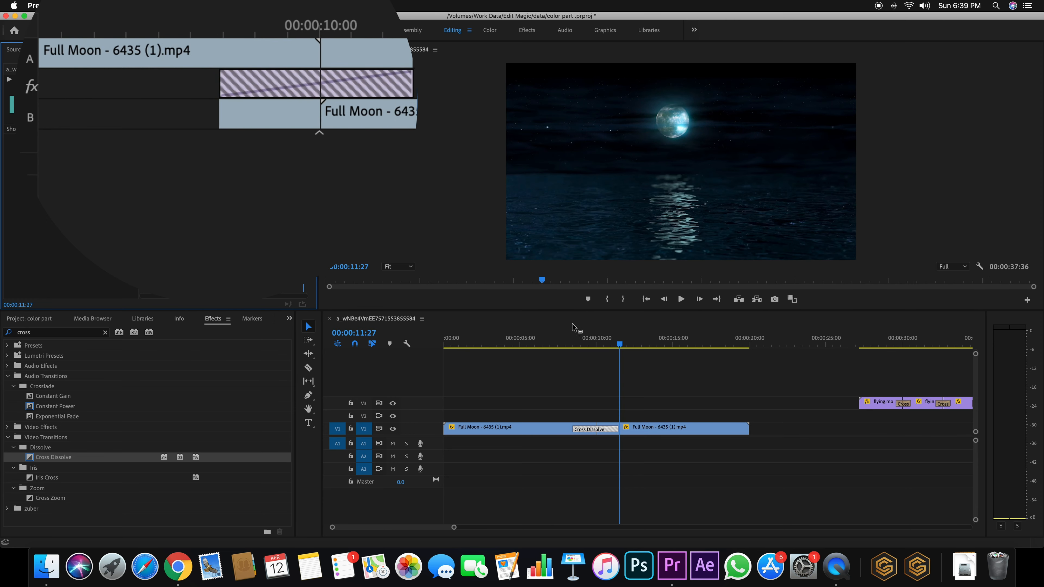
click(569, 342)
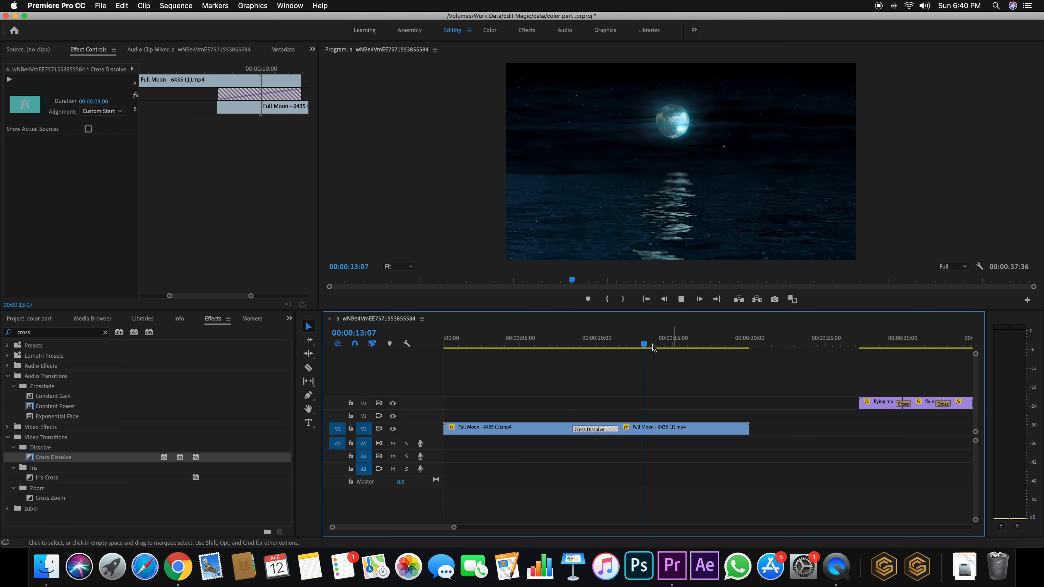
Retrim the first clip's end back to the earlier overlap (00:00:34:37) and play the dissolve
click(570, 342)
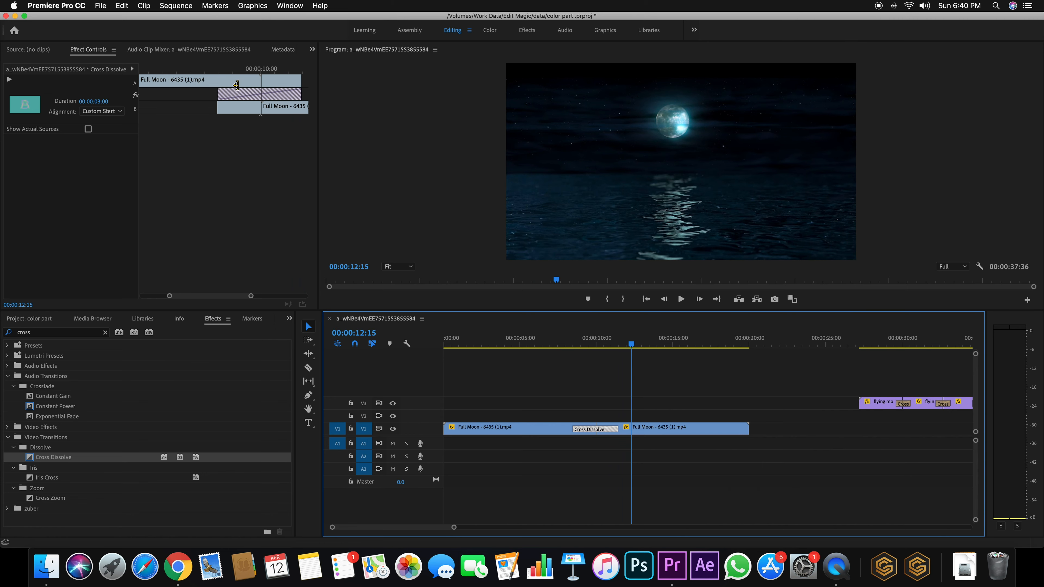
drag(236, 85, 222, 106)
click(544, 349)
key(space)
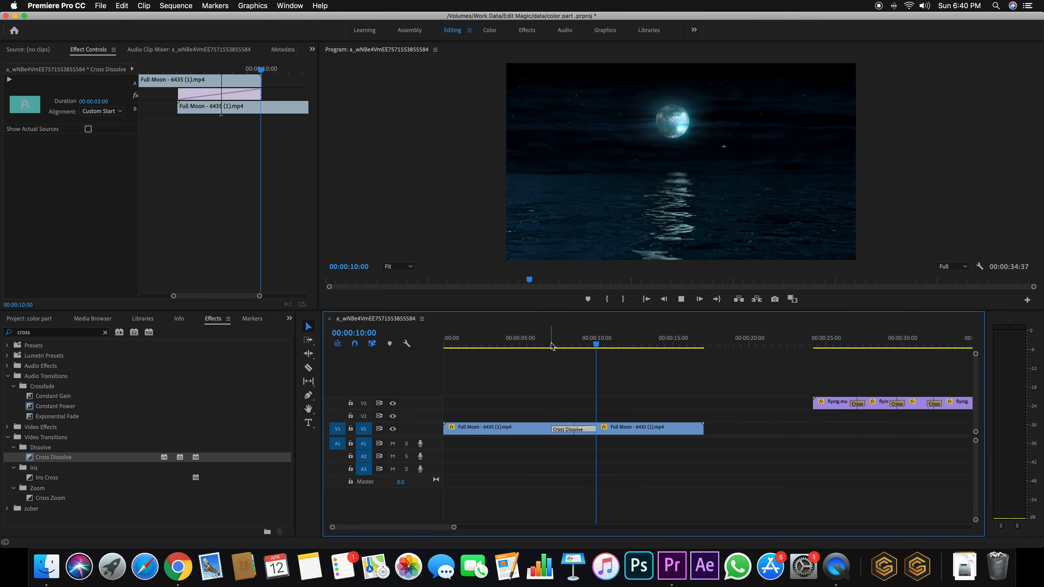
key(space)
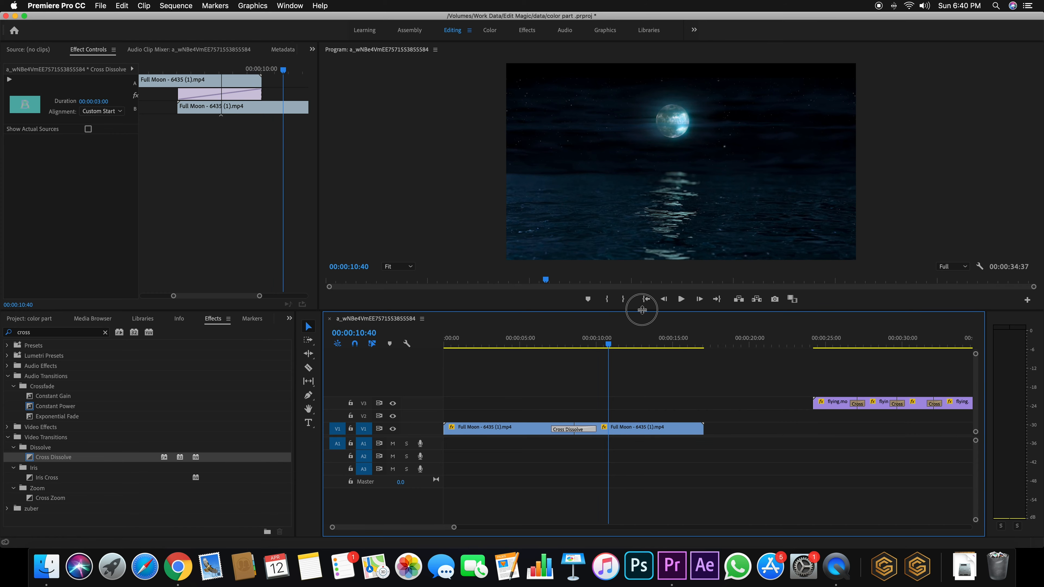
Enlarge the Program monitor to preview the dissolve from 00:00:06:42, then restore the layout
drag(642, 310, 633, 444)
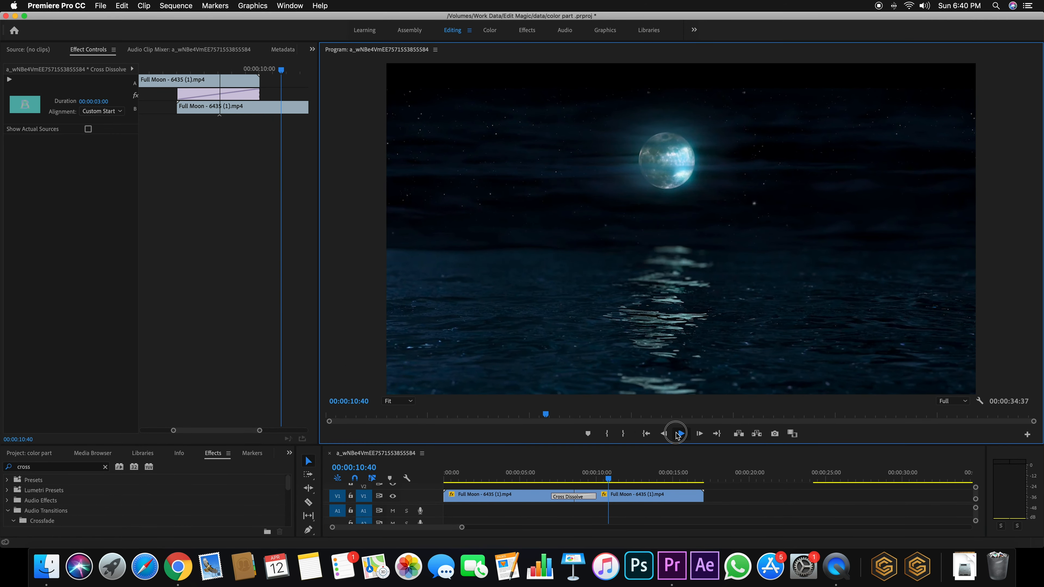
click(675, 433)
click(548, 472)
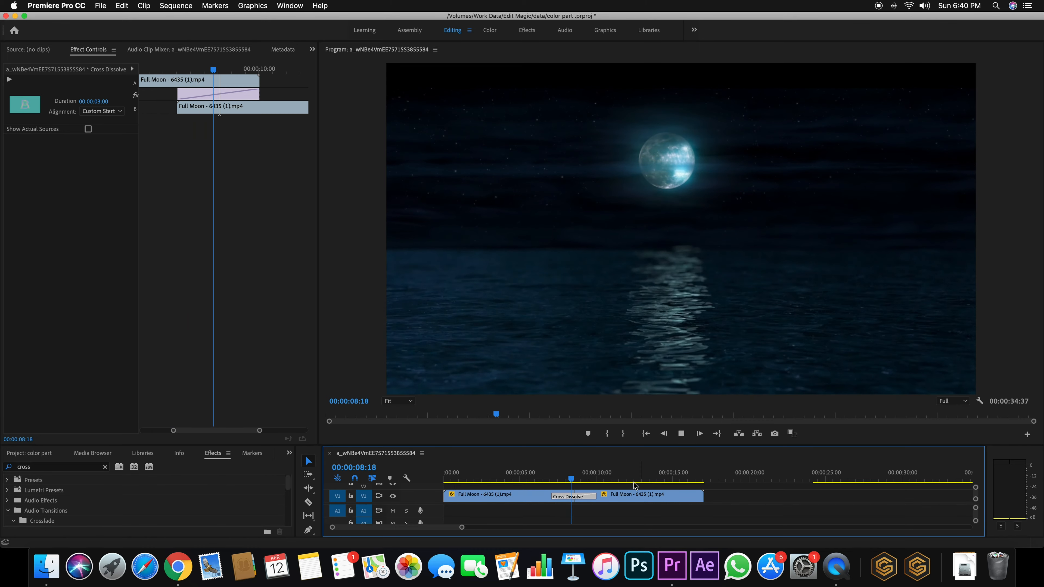
drag(665, 445, 699, 283)
key(space)
drag(623, 321, 551, 320)
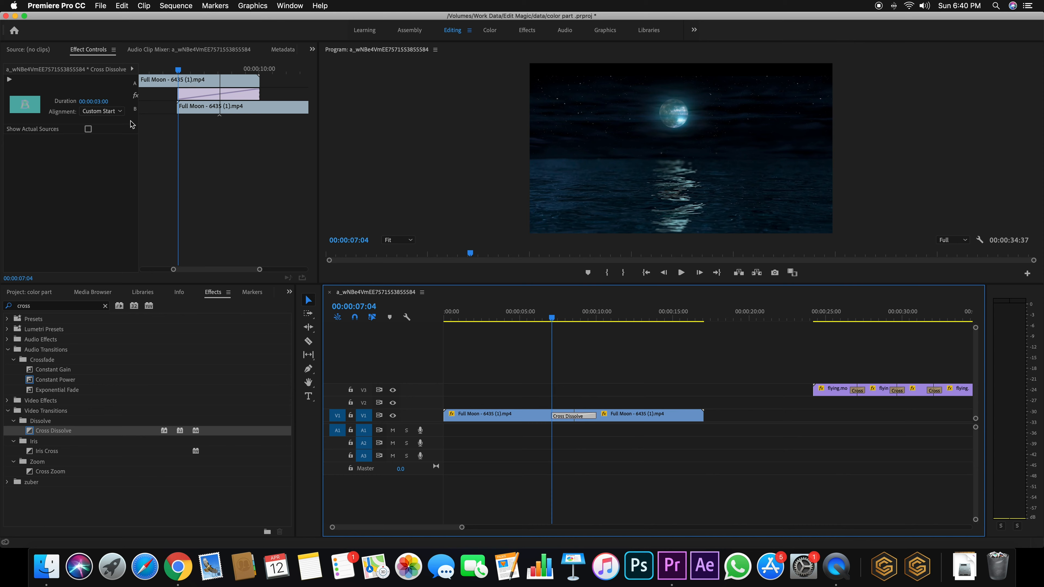
Set the dissolve's Alignment to Center at Cut, ripple-trim clip B, and preview the result
click(119, 111)
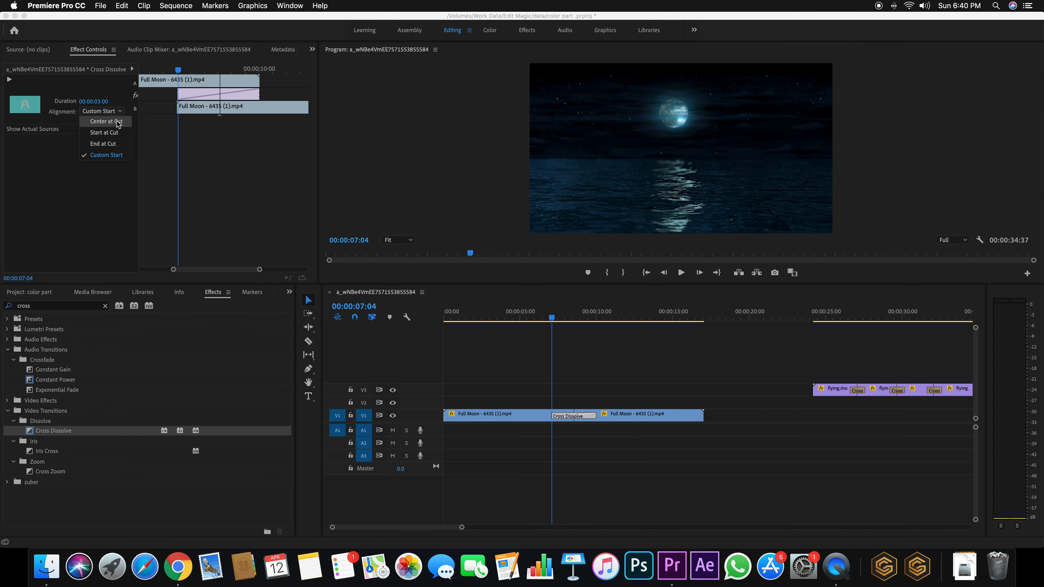
click(106, 122)
drag(179, 74, 176, 70)
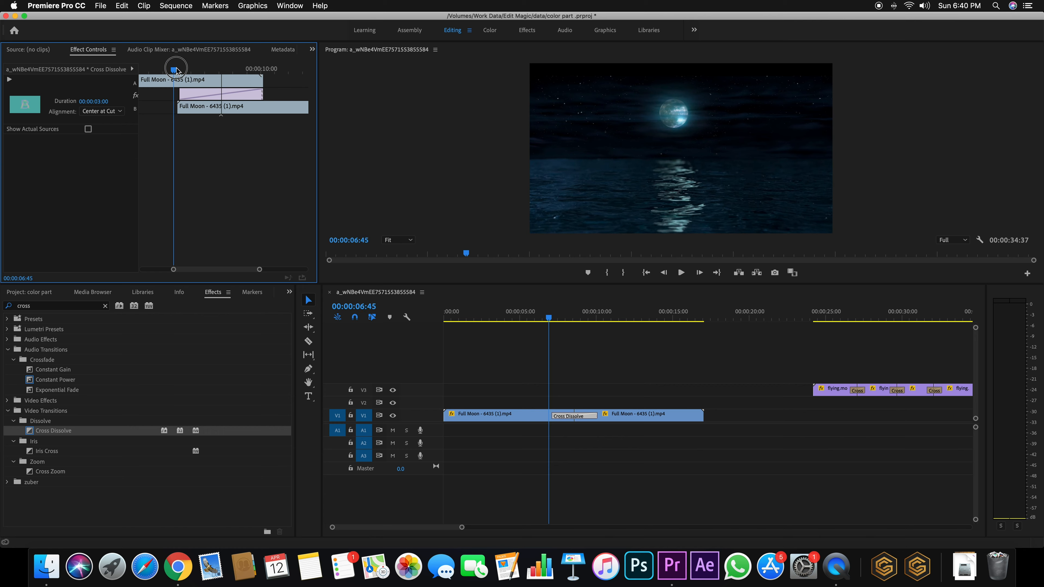
drag(195, 112, 197, 113)
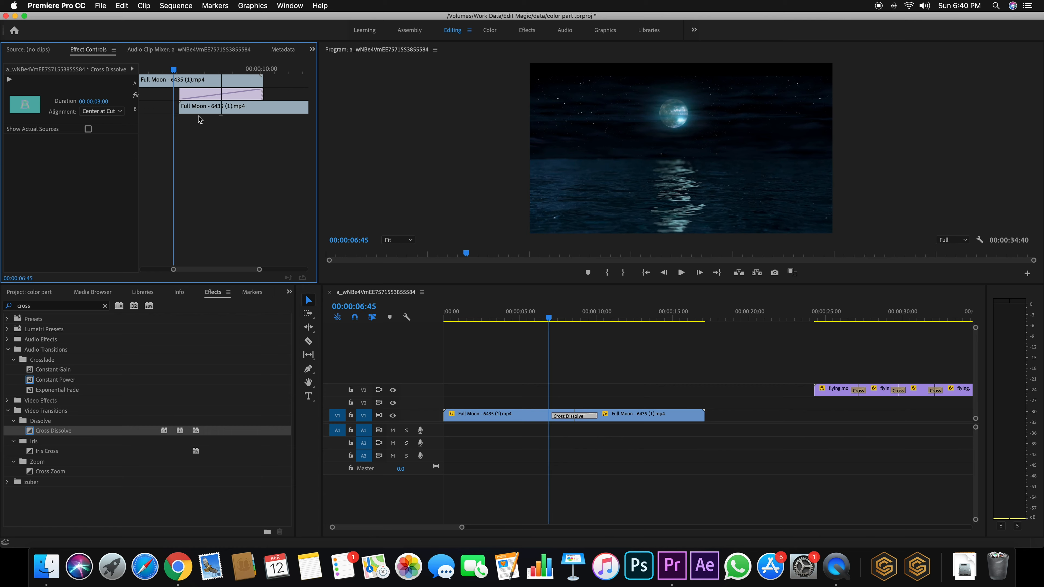
key(space)
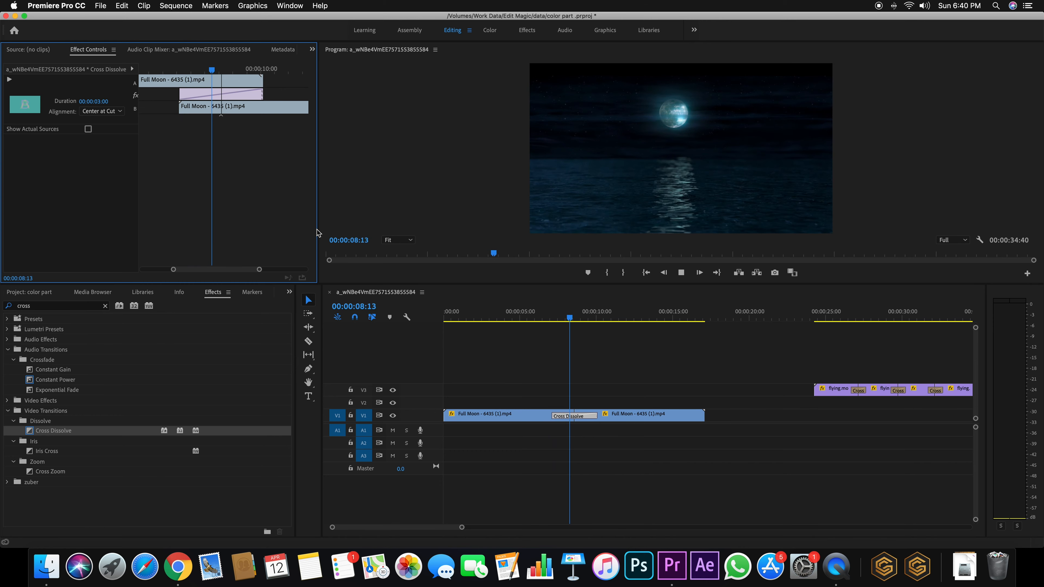
key(space)
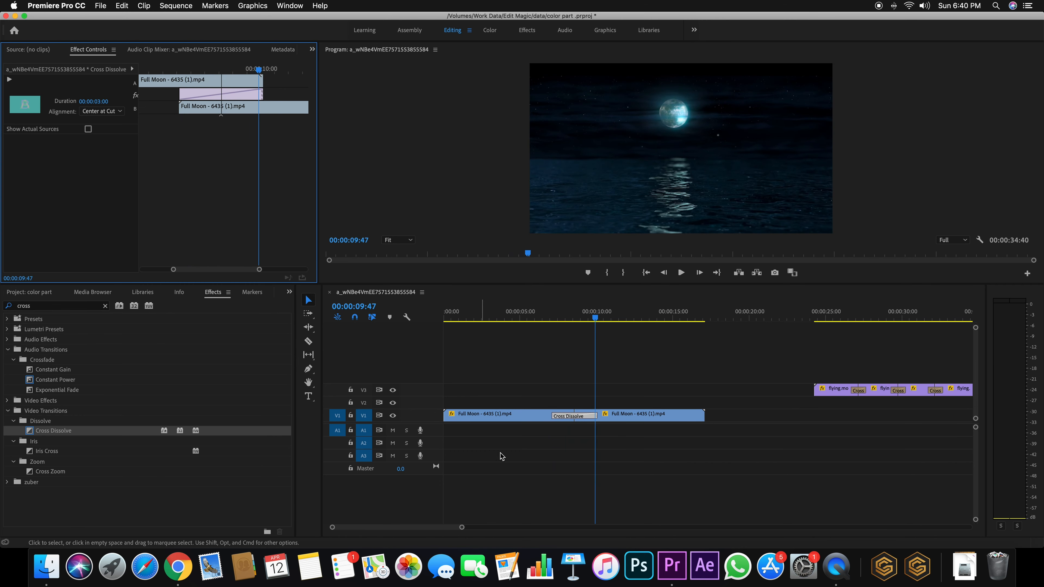
drag(461, 527, 521, 527)
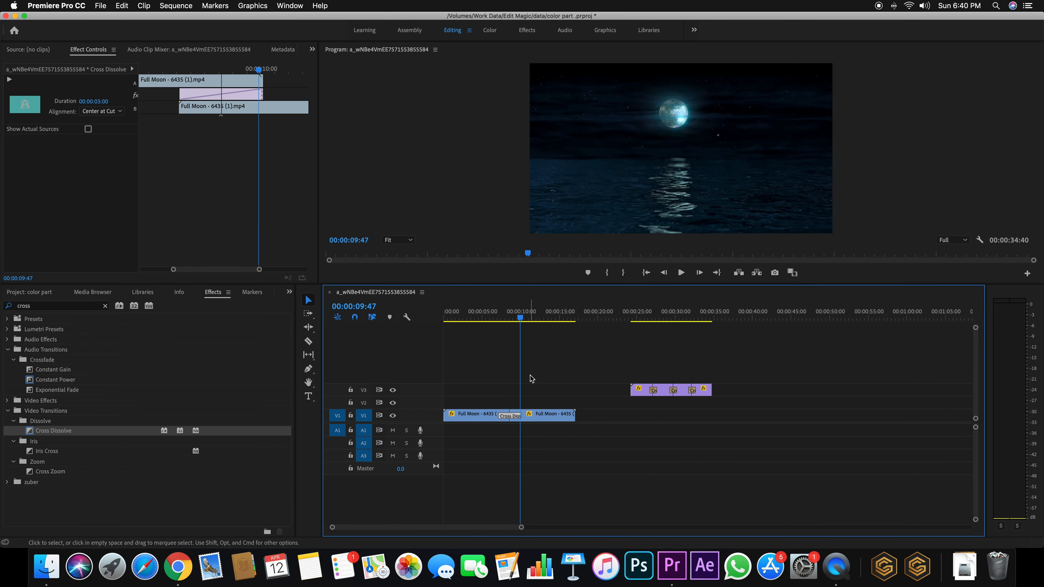
click(526, 410)
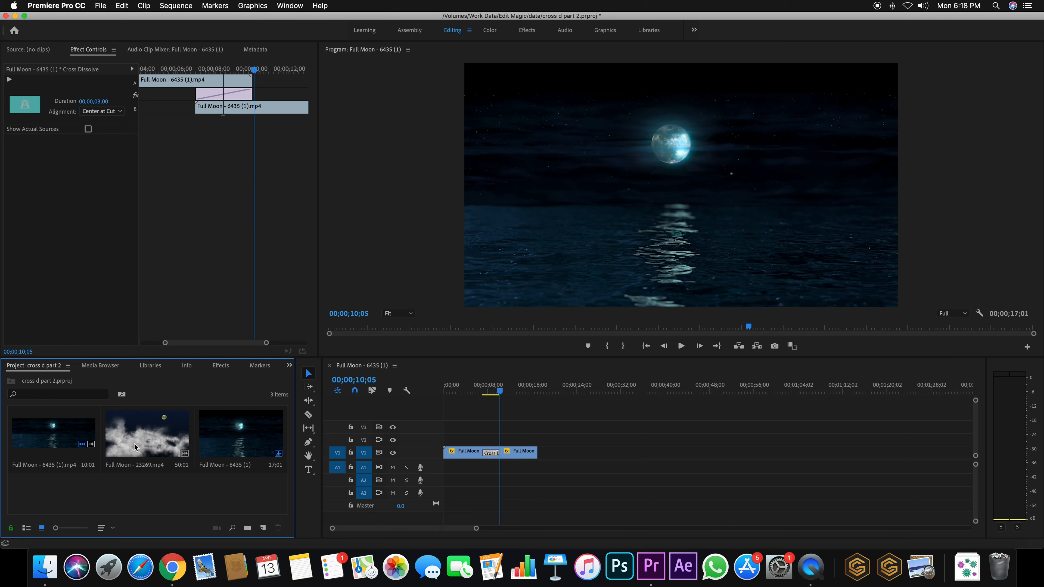
Add Full Moon - 23269.mp4 to V2, delete its audio, and move it to the sequence start
drag(136, 437, 601, 436)
click(636, 482)
key(Delete)
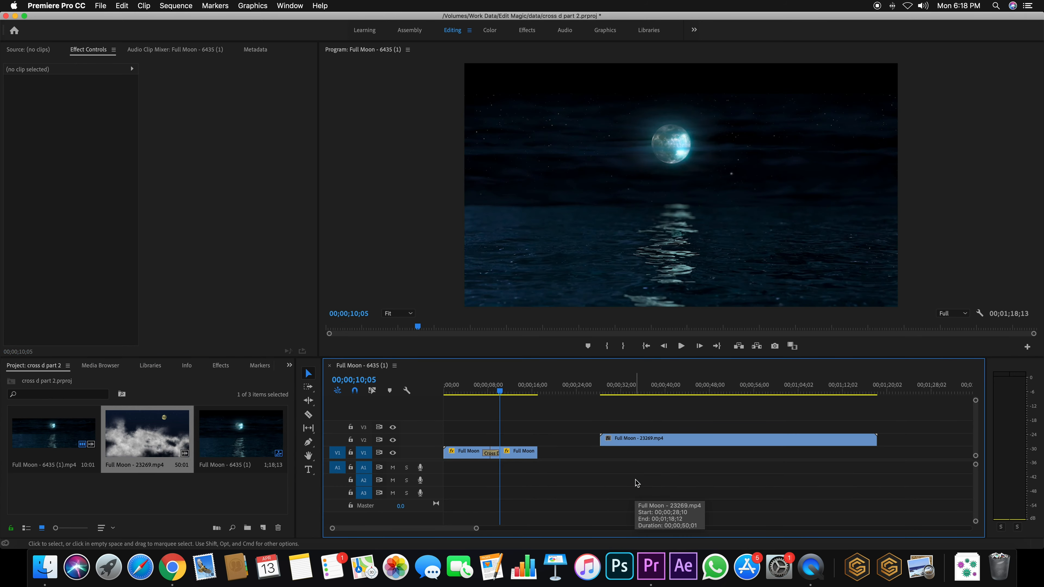
drag(647, 438, 466, 436)
Select the cloud clip at 00;00;06;08 and open its Opacity Blend Mode list
click(495, 386)
drag(495, 386, 477, 386)
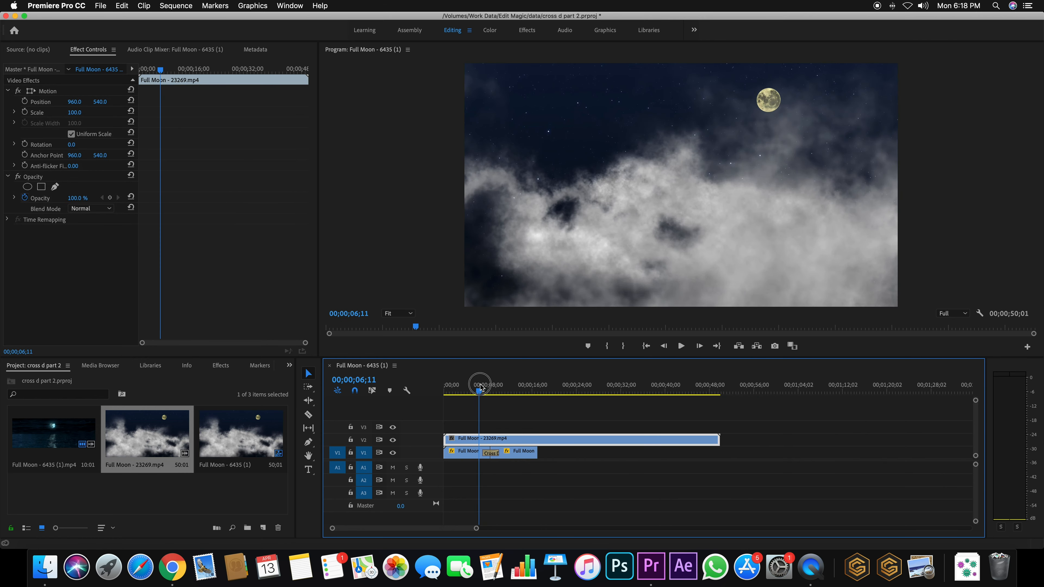
click(521, 439)
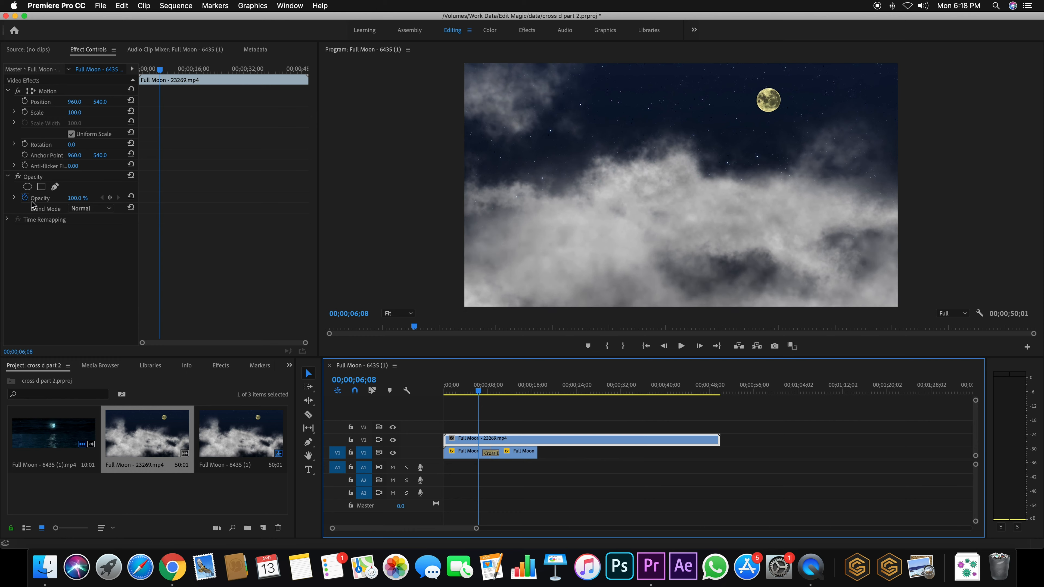
click(96, 209)
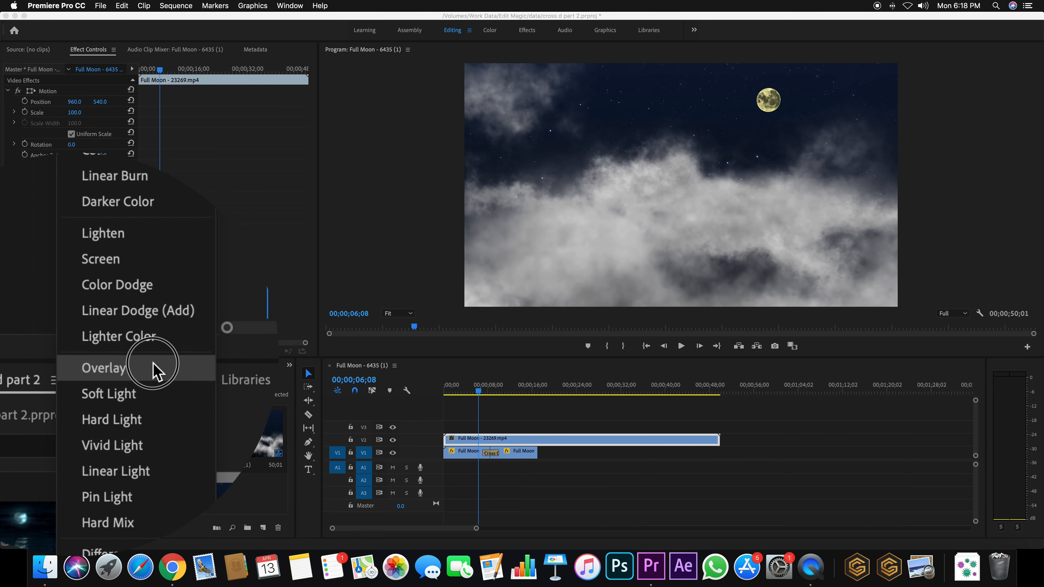
Set the clouds' blend mode to Screen after trying Overlay and Multiply, then begin a freehand opacity mask
click(154, 368)
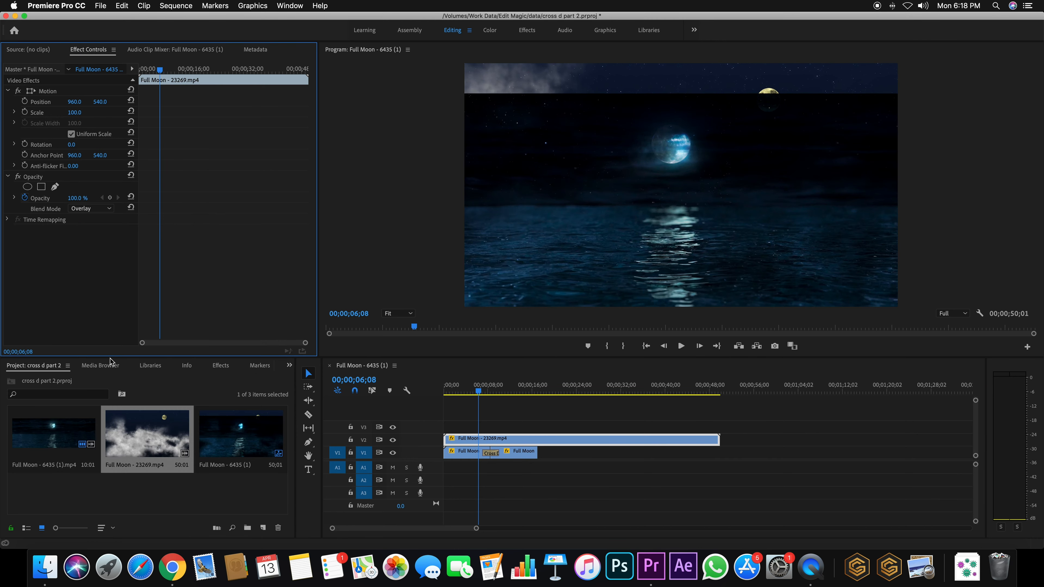
click(88, 209)
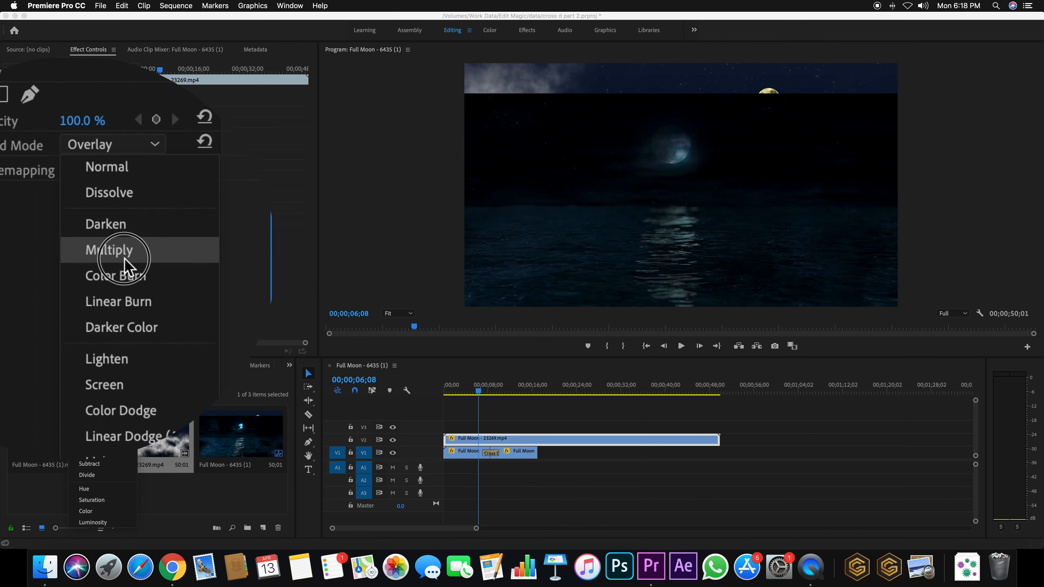
click(124, 259)
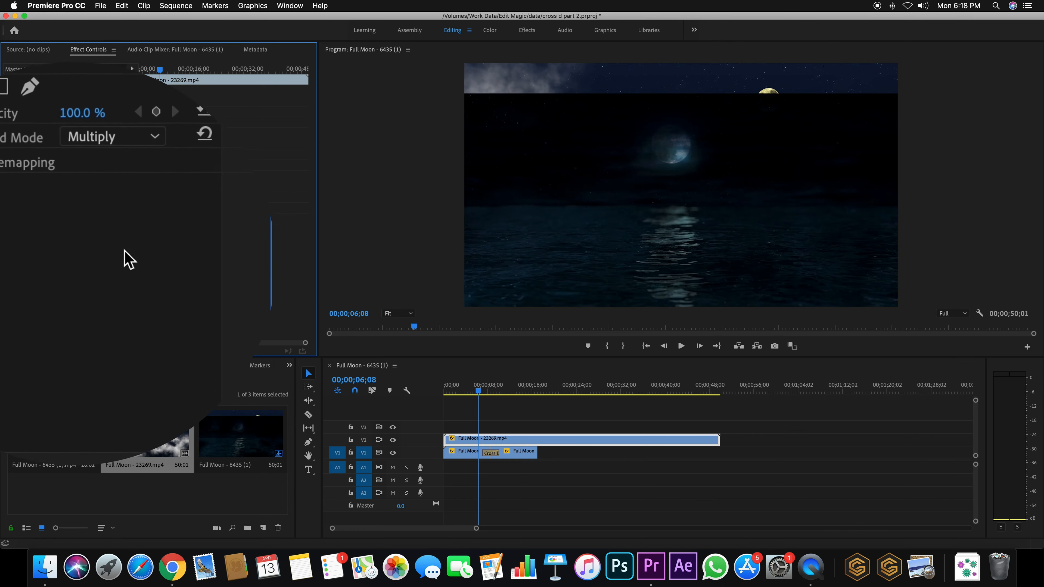
click(112, 136)
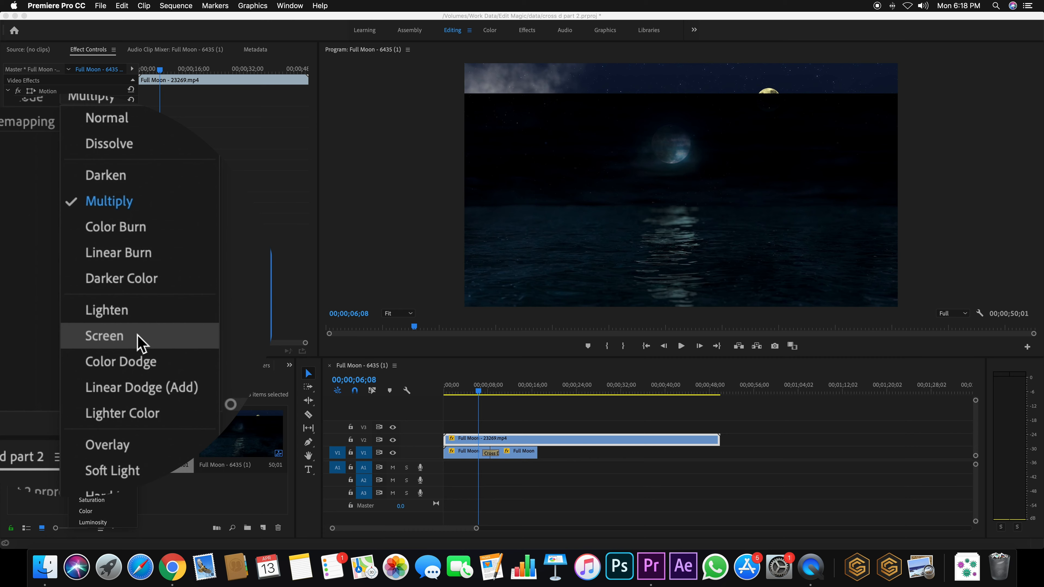
click(138, 337)
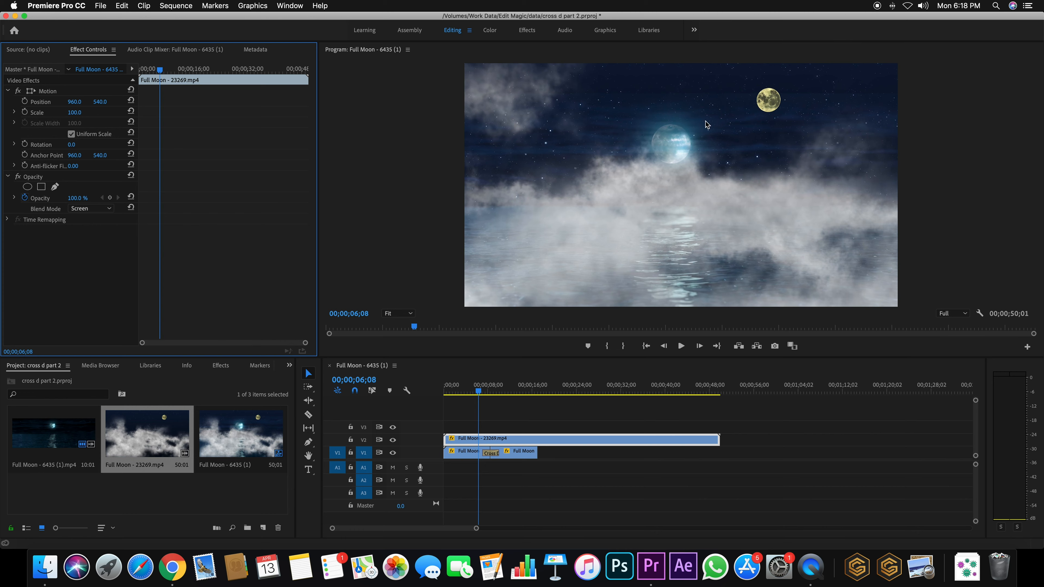
click(486, 445)
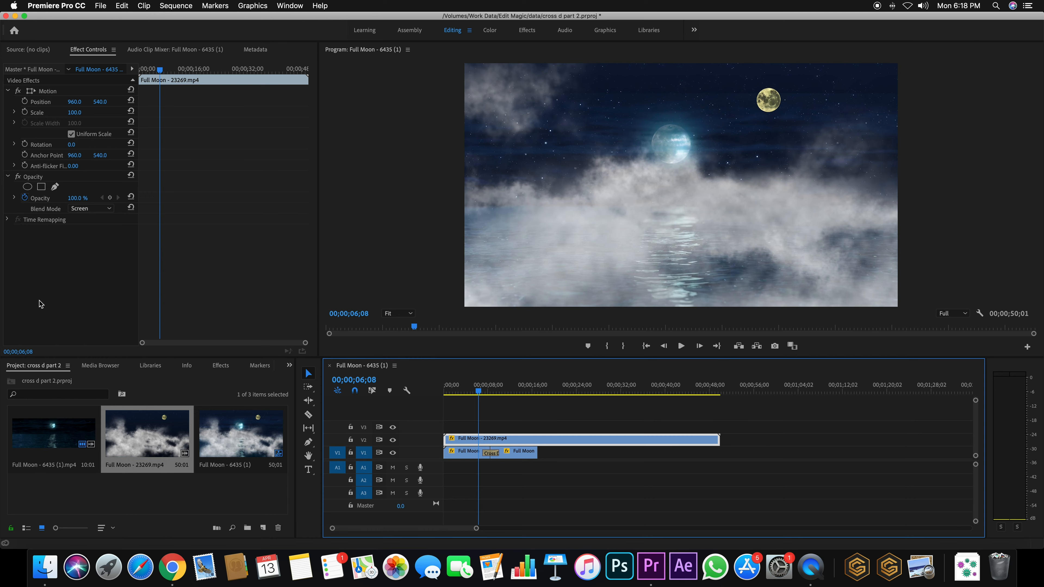
click(41, 186)
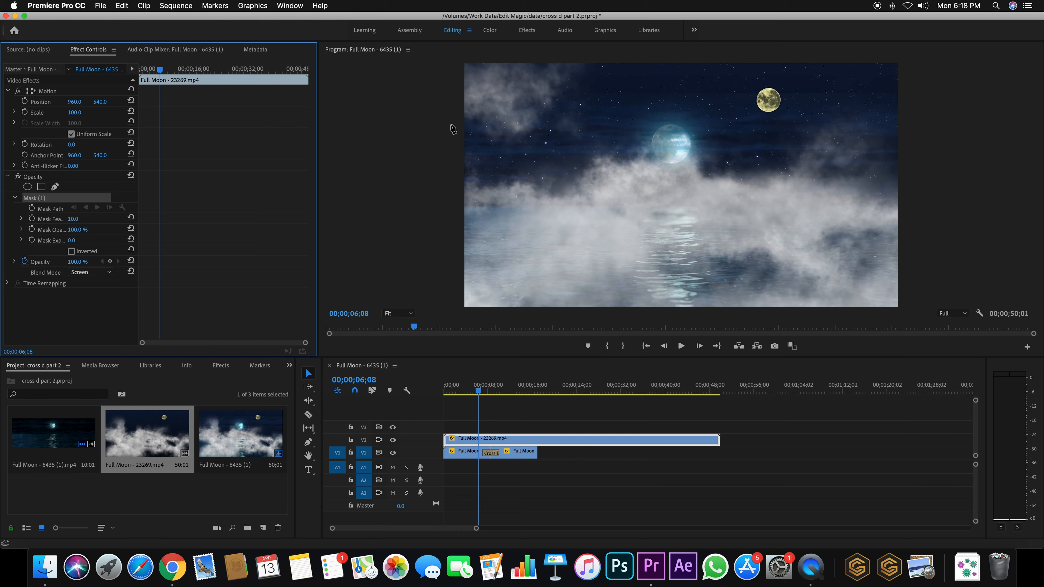
Place curved mask points along the cloud tops from the left side to the right edge
click(563, 86)
click(530, 114)
click(497, 143)
drag(495, 155, 532, 174)
drag(575, 168, 790, 159)
drag(814, 140, 855, 127)
drag(884, 133, 903, 161)
drag(935, 202, 941, 208)
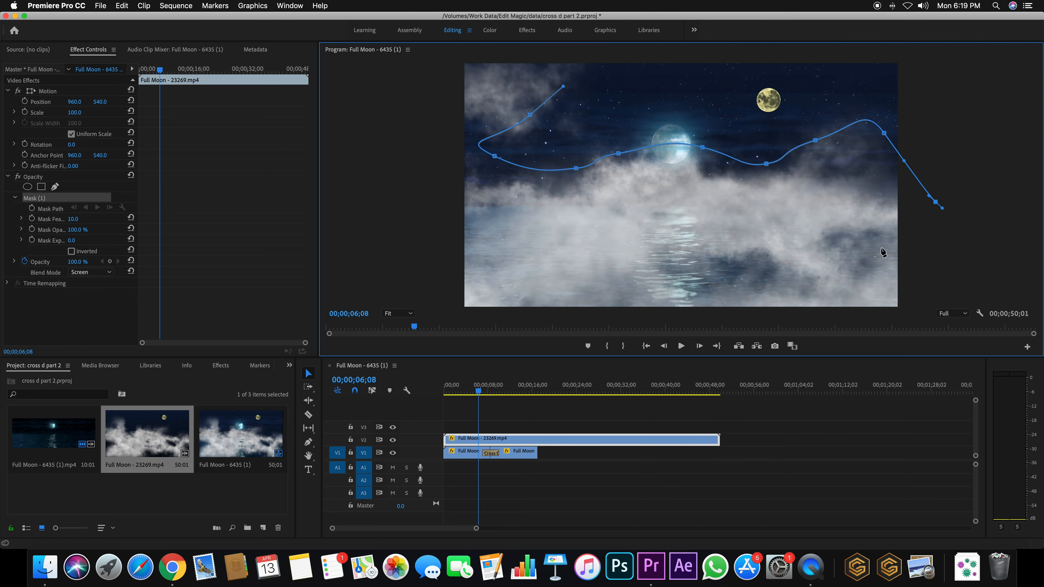
At 25% monitor zoom, route the mask path outside the frame and close it, then fit the view
click(398, 314)
click(398, 348)
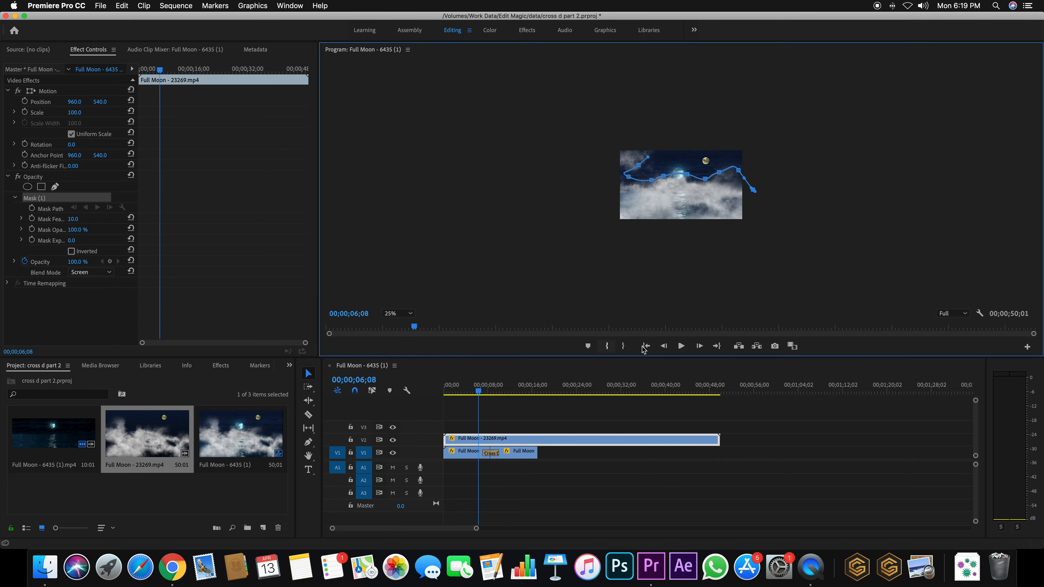
click(758, 253)
drag(617, 261, 604, 260)
drag(538, 194, 553, 166)
click(595, 104)
click(649, 102)
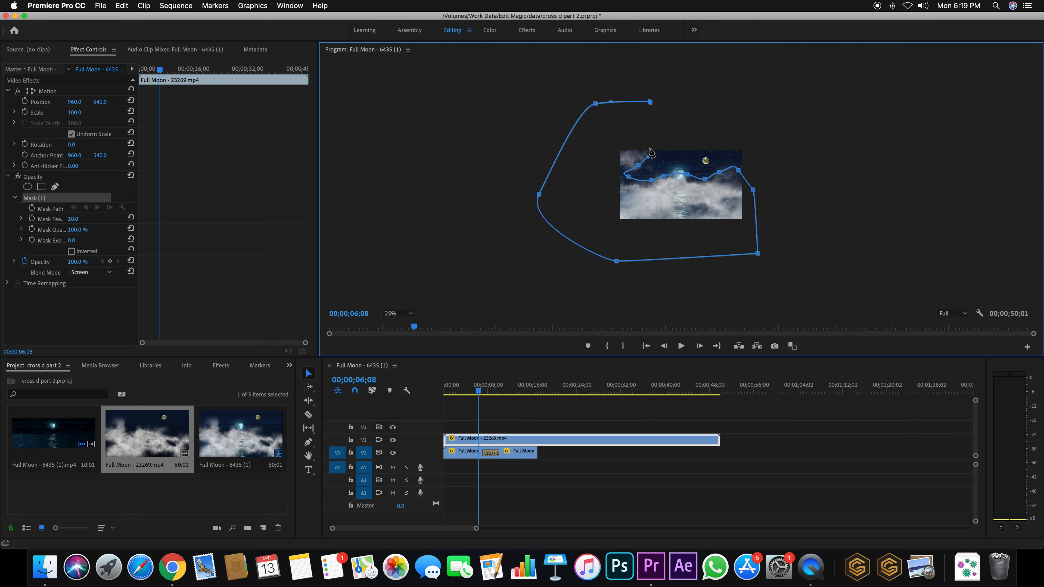
click(647, 160)
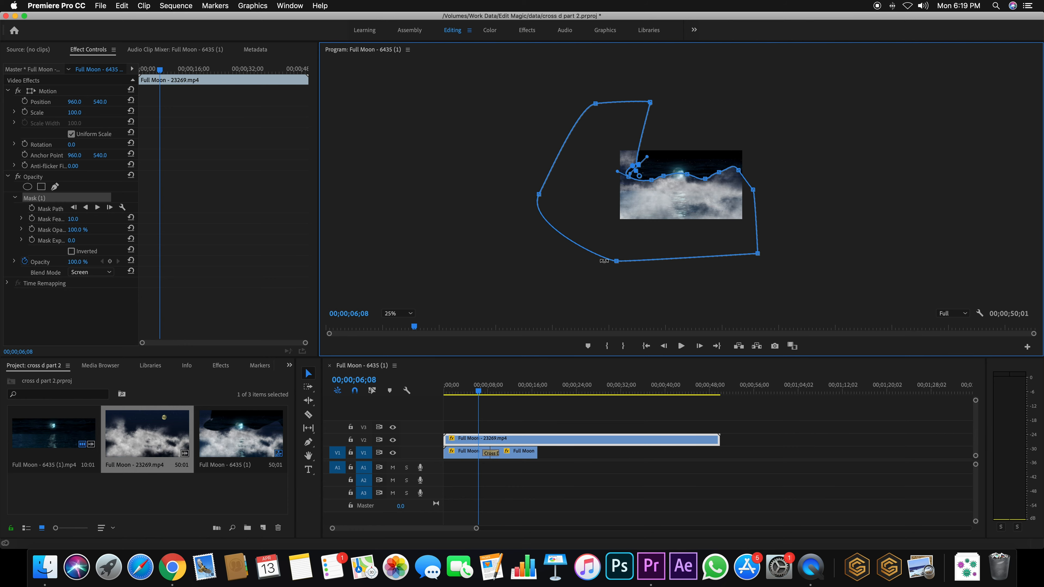
click(407, 314)
click(404, 330)
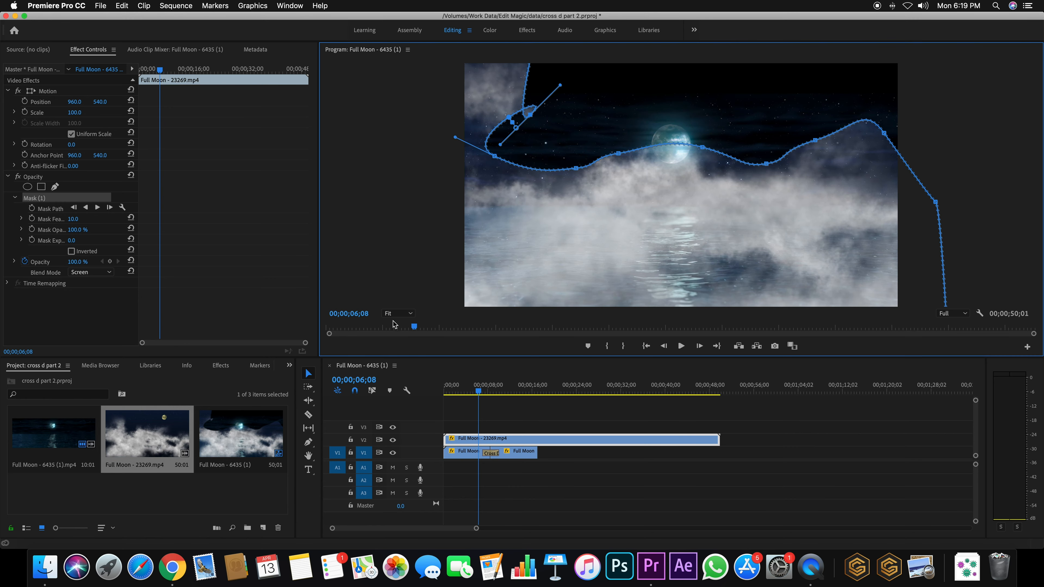
Raise Mask Feather to 213.0, fine-tune vertices near the moon, and play the fog preview
drag(72, 223, 145, 223)
drag(884, 136, 884, 162)
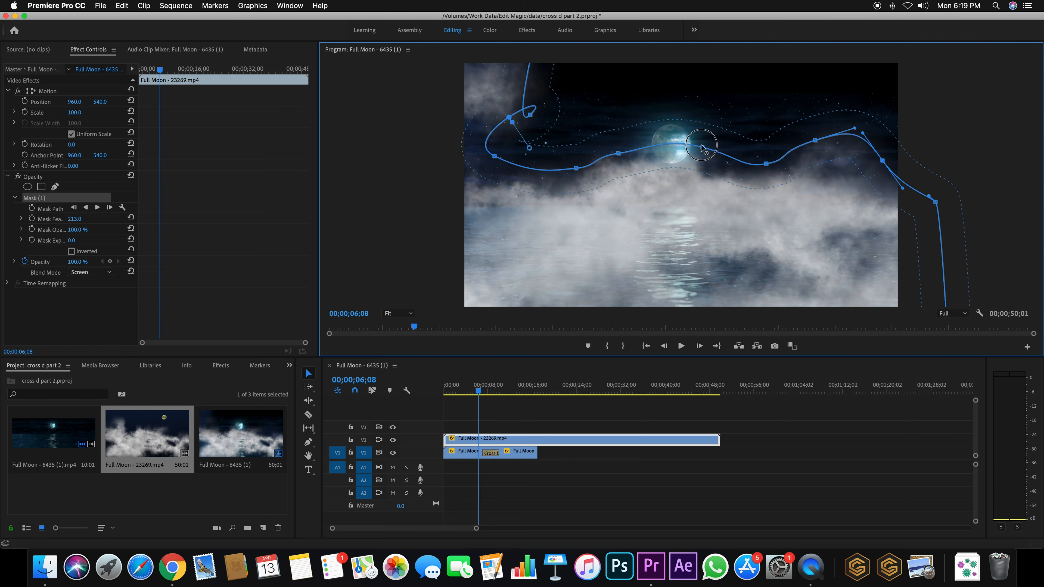
drag(703, 146, 697, 188)
drag(619, 155, 607, 164)
click(531, 115)
mouse_move(530, 116)
mouse_down()
mouse_move(531, 99)
mouse_move(530, 107)
mouse_up()
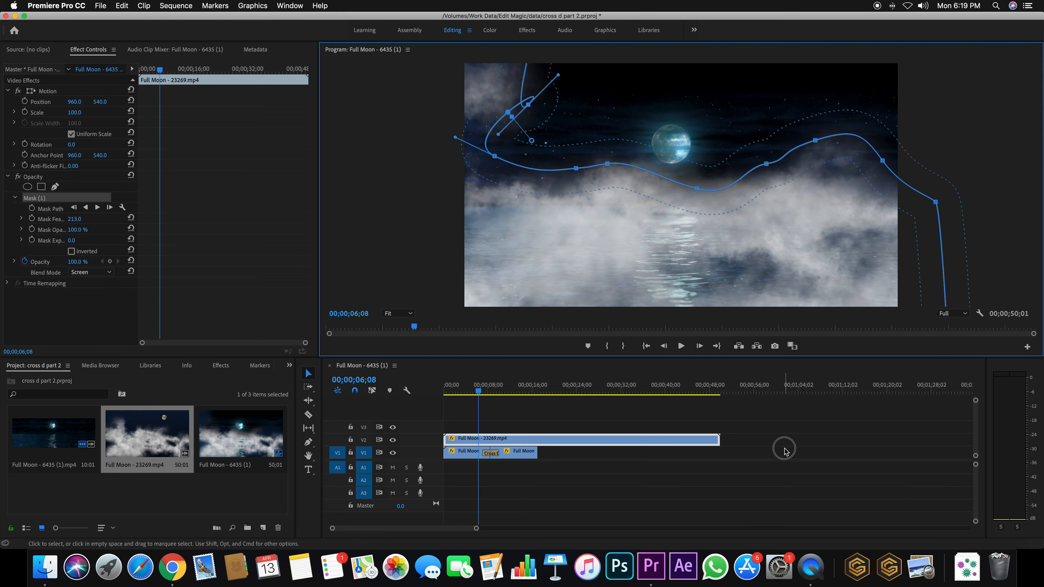
click(775, 450)
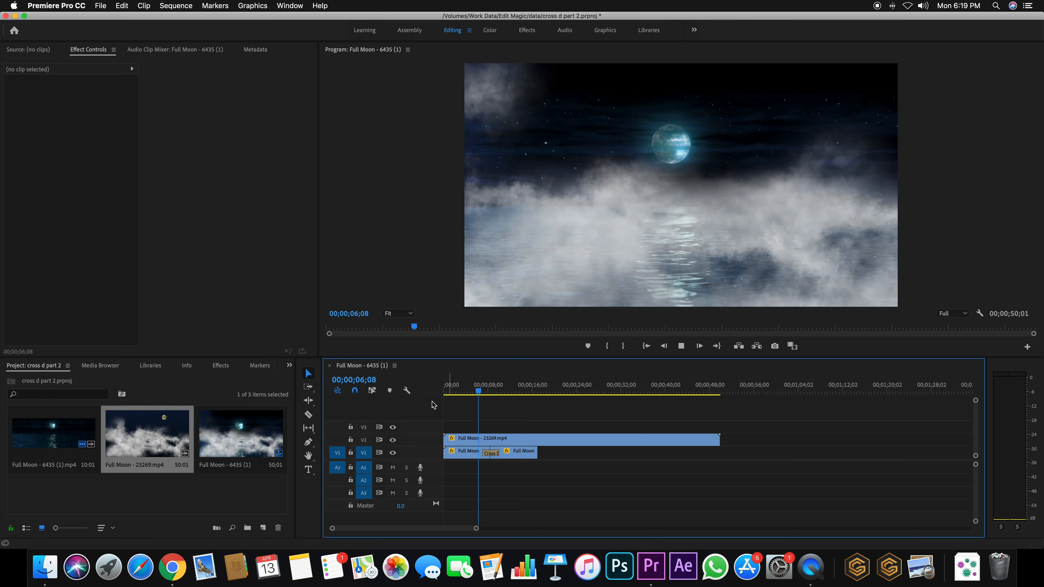
key(space)
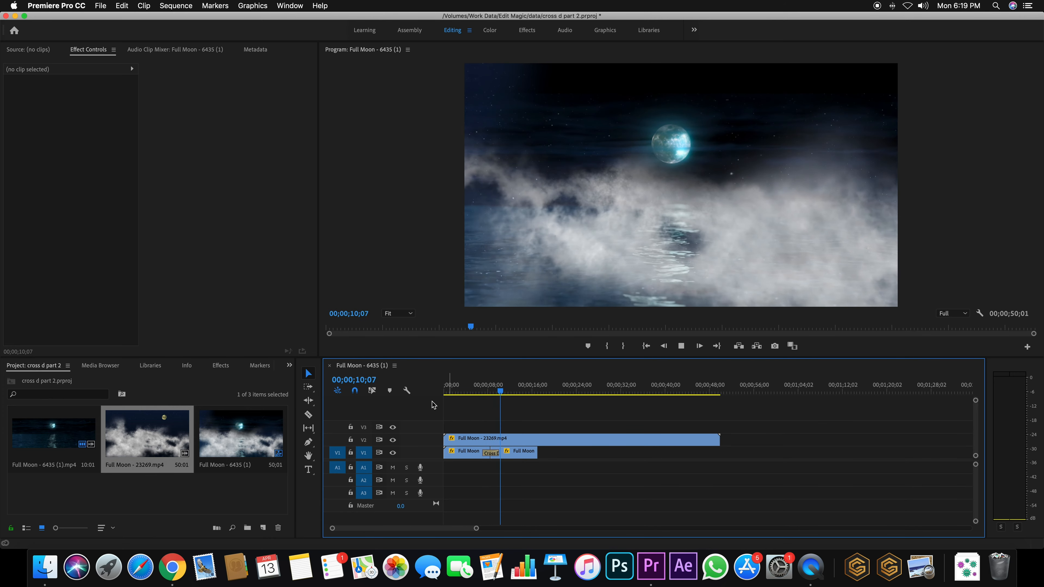
Lower the cloud clip's opacity to 47% and check it, then select both V1 moon clips
key(space)
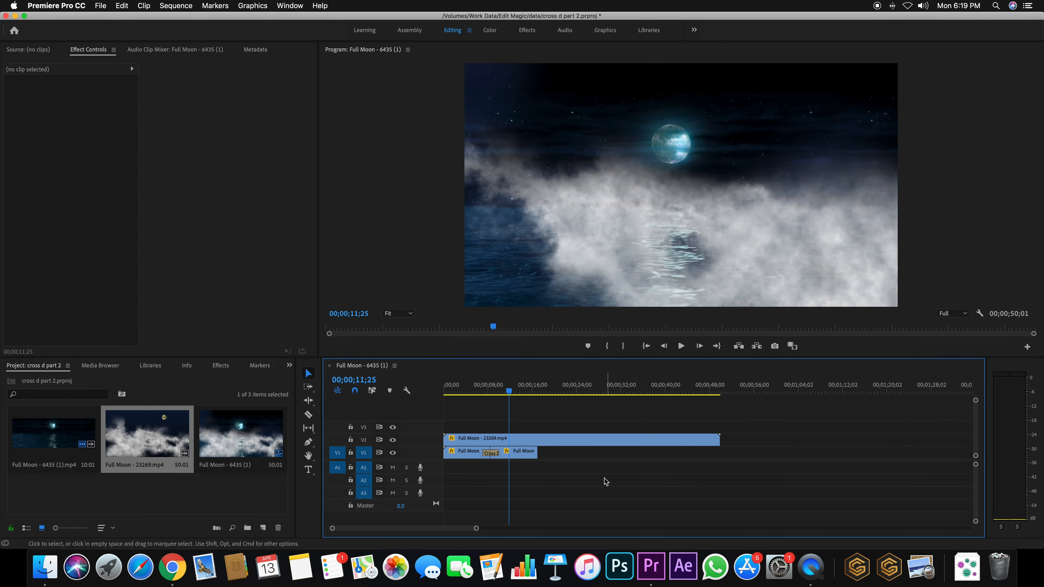
click(561, 440)
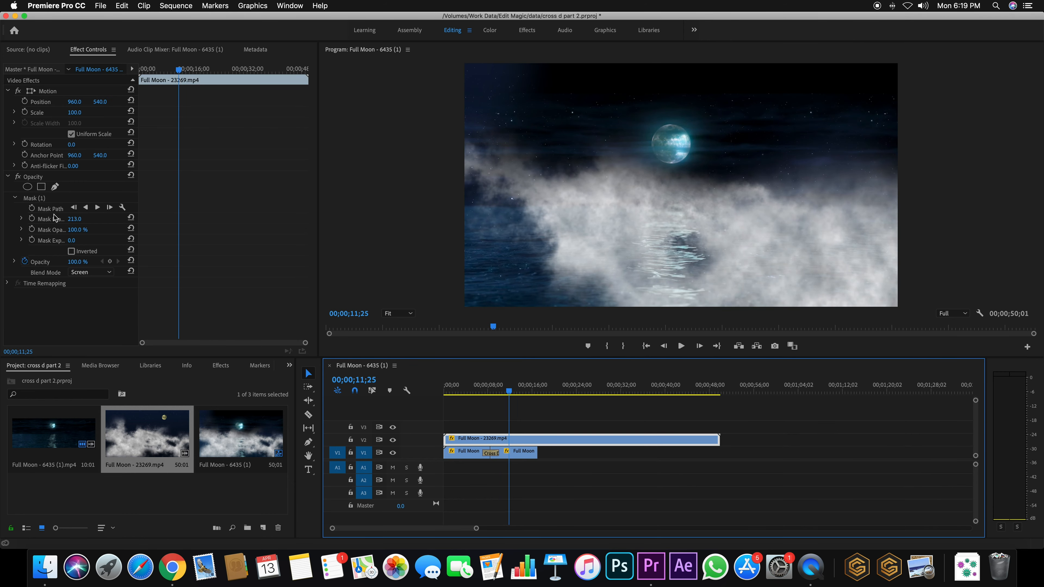
drag(74, 264, 54, 265)
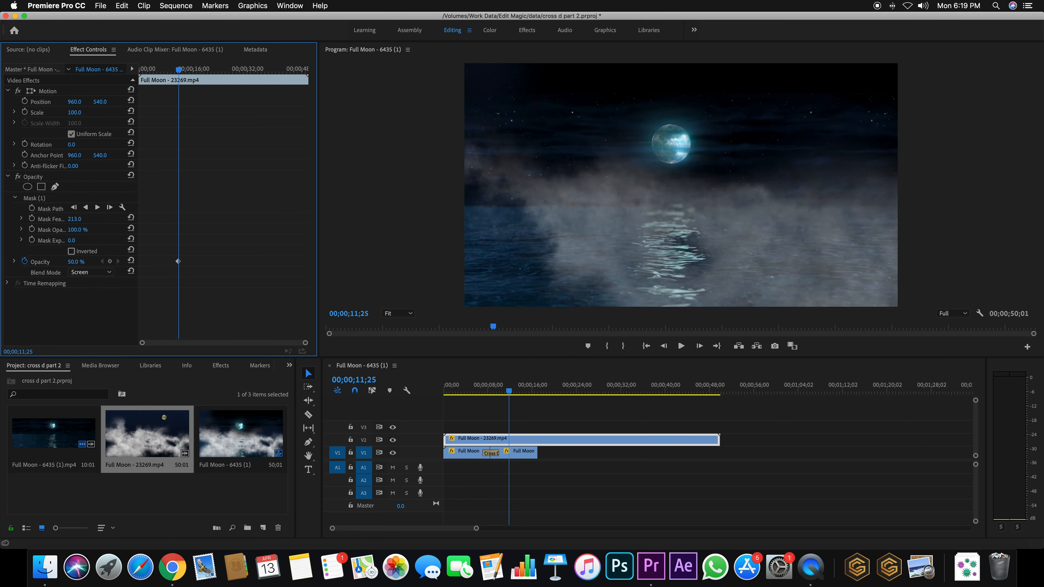
key(space)
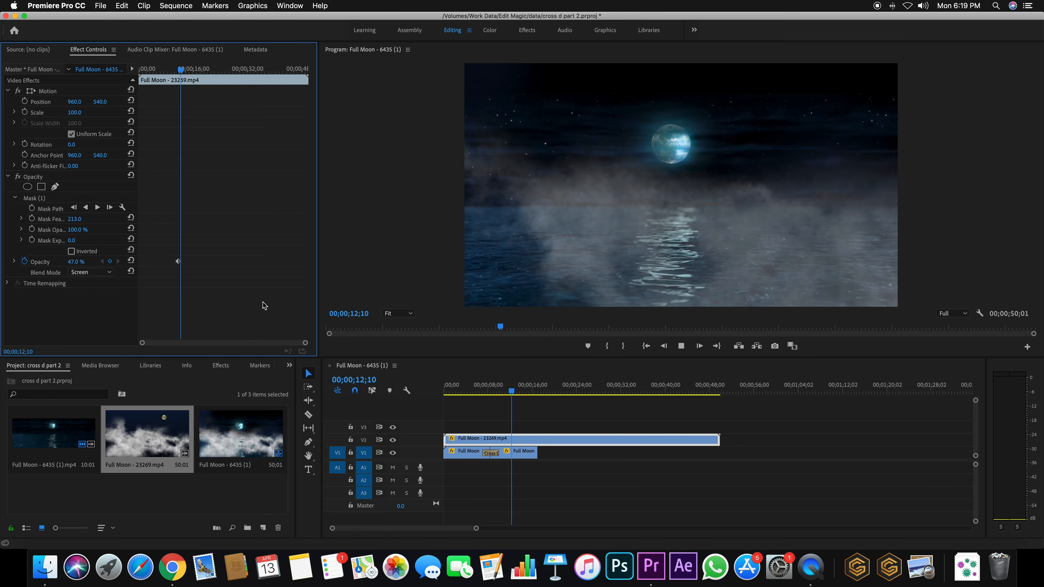
key(space)
drag(582, 451, 636, 459)
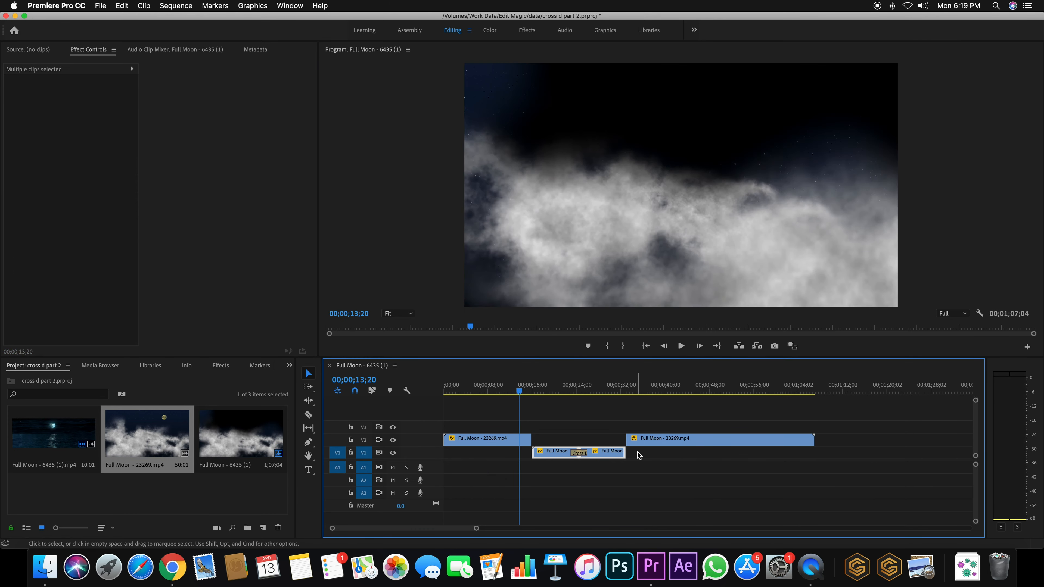
key(super+z)
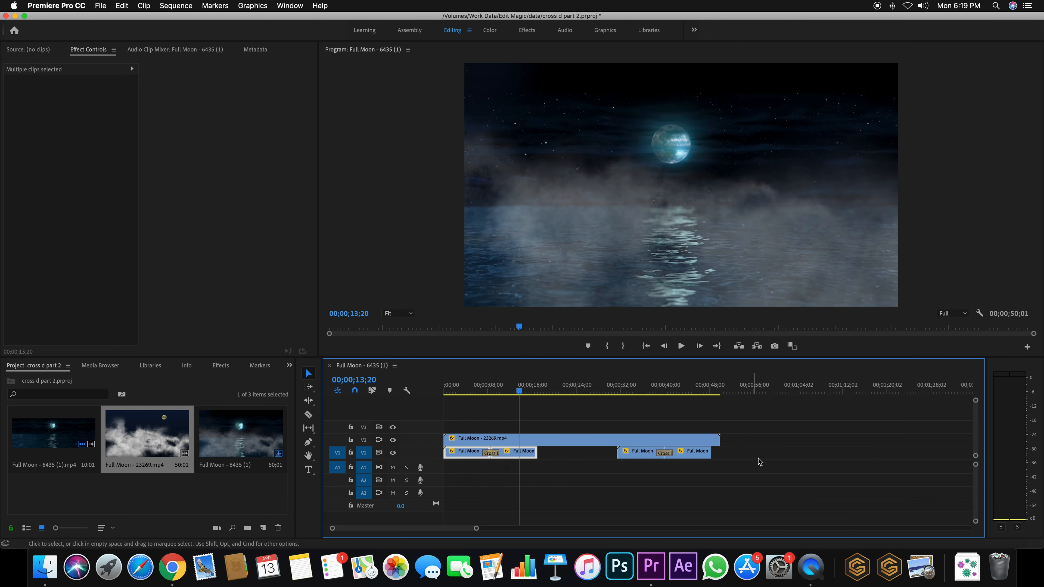
Copy both moon clips further along V1 and park the playhead at the cloud clip's end
drag(757, 457, 723, 457)
click(716, 439)
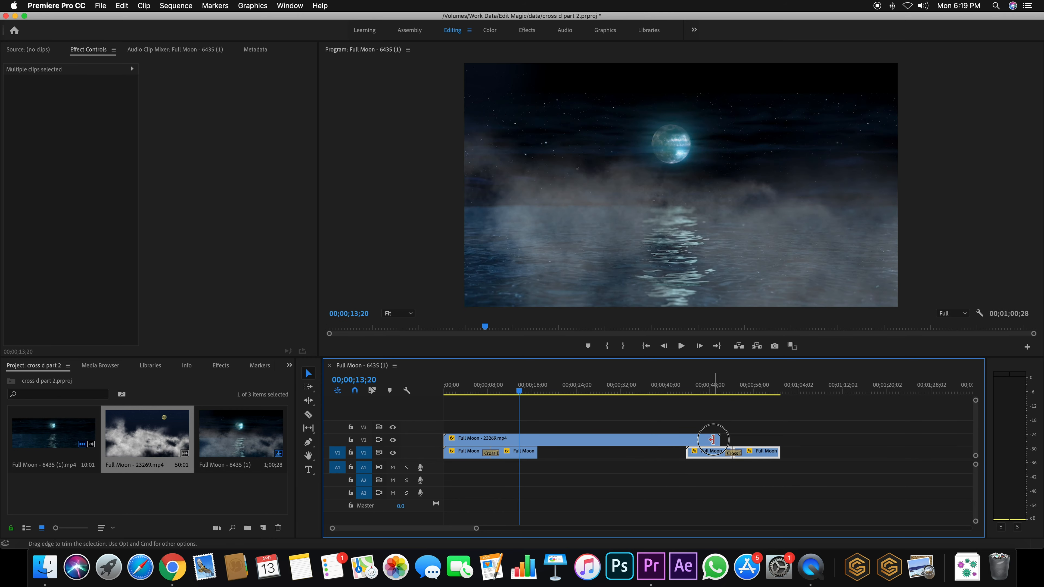
click(684, 439)
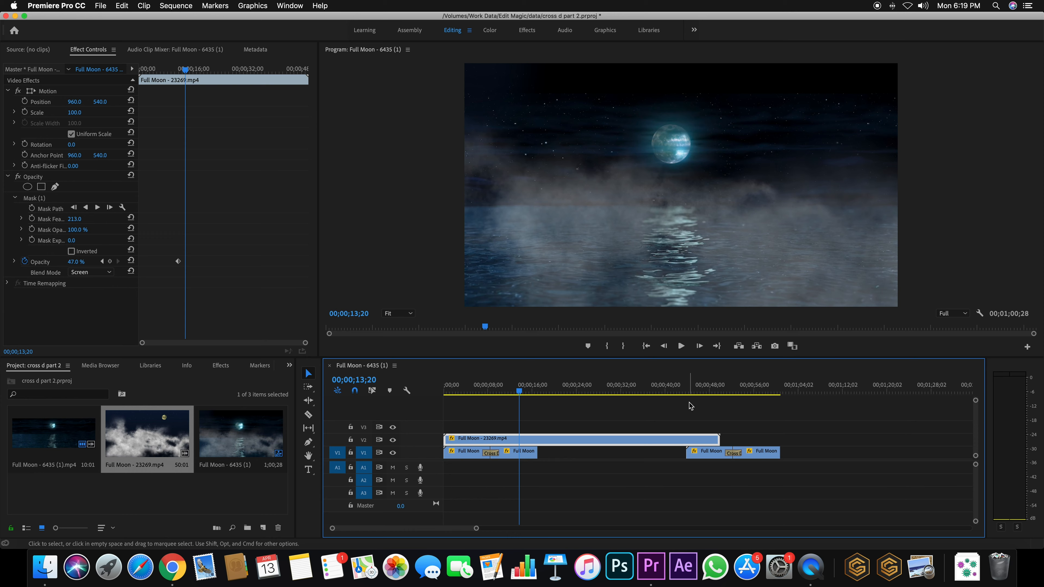
drag(668, 390, 718, 390)
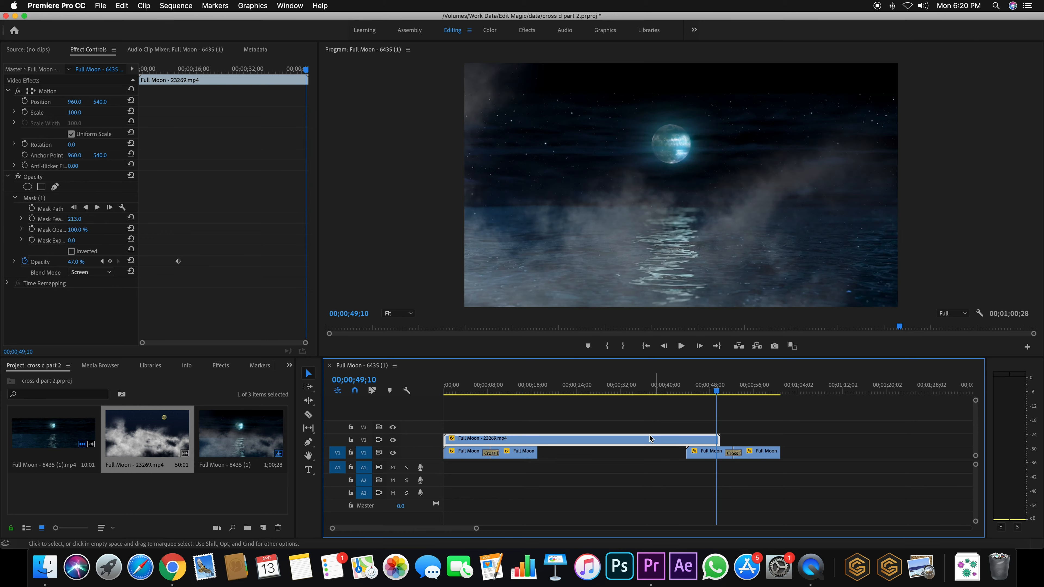
Duplicate the cloud clip directly after the original on V2 and play across the join
drag(483, 442, 745, 432)
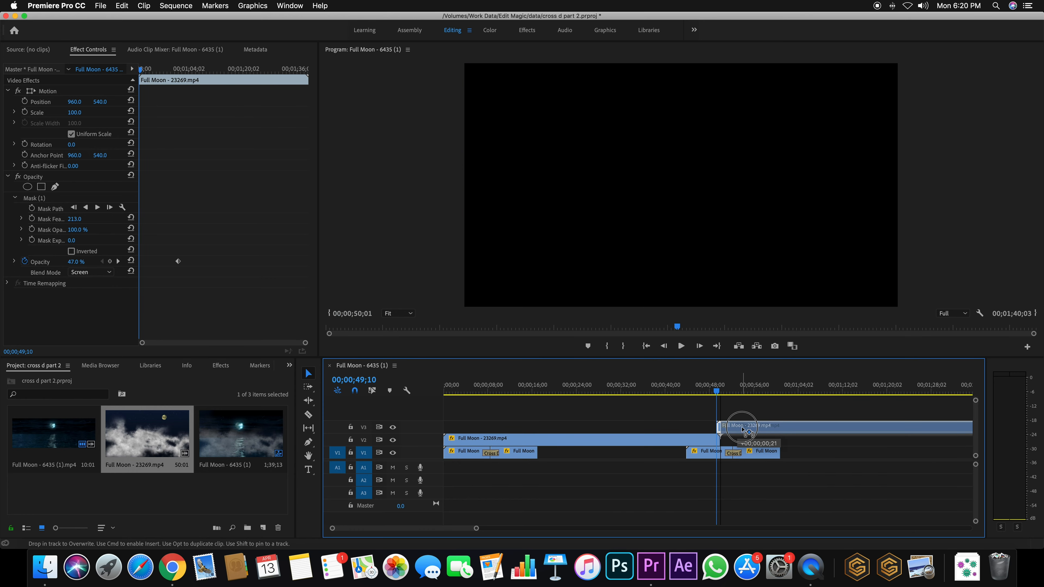
mouse_move(744, 431)
mouse_down()
mouse_move(780, 428)
mouse_move(729, 432)
mouse_move(729, 444)
mouse_up()
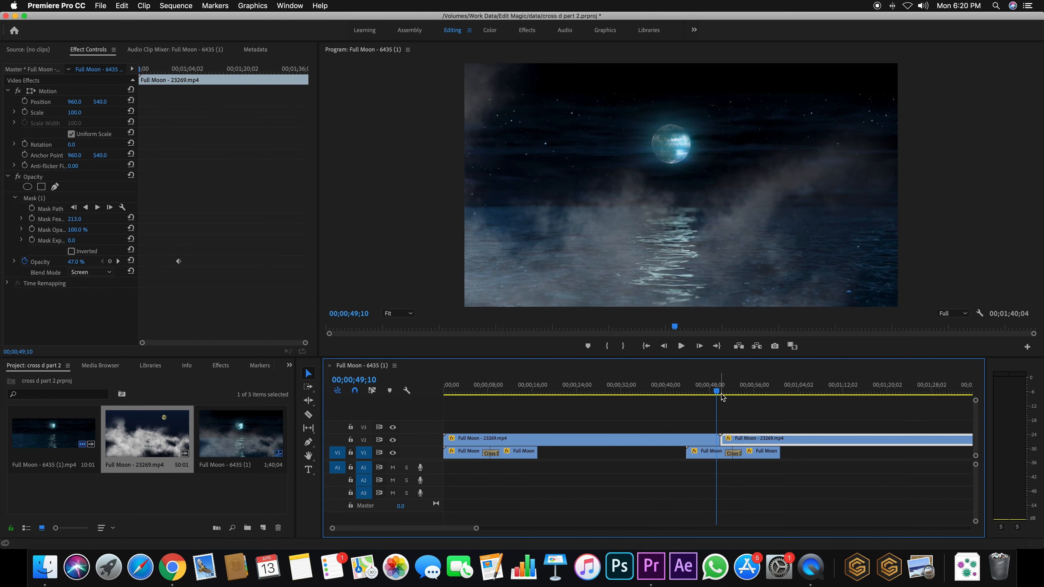
key(space)
Drop a Cross Dissolve onto the cloud clips' edit point and accept the repeated-frames warning
click(709, 394)
key(space)
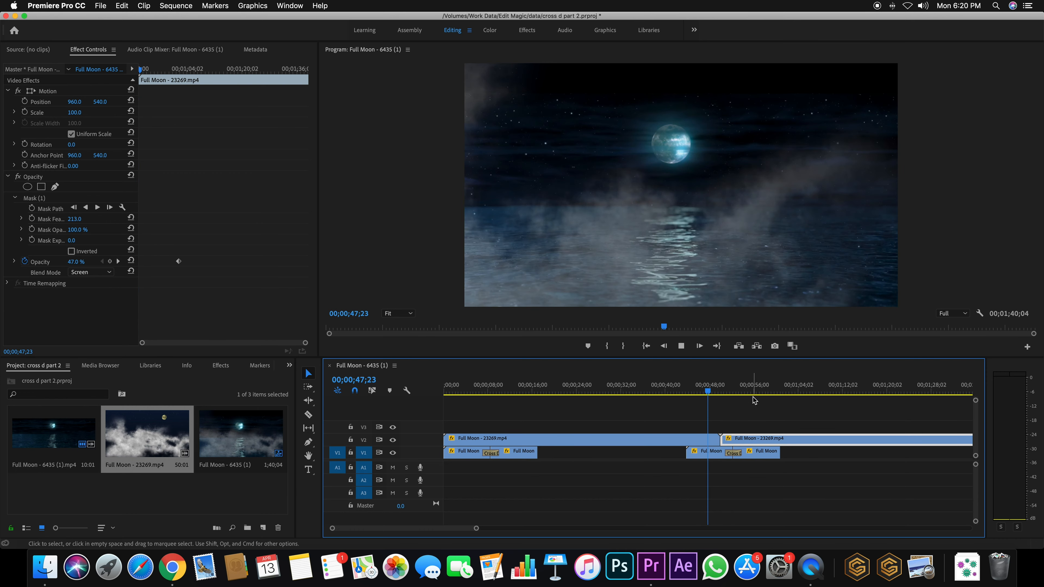
click(716, 390)
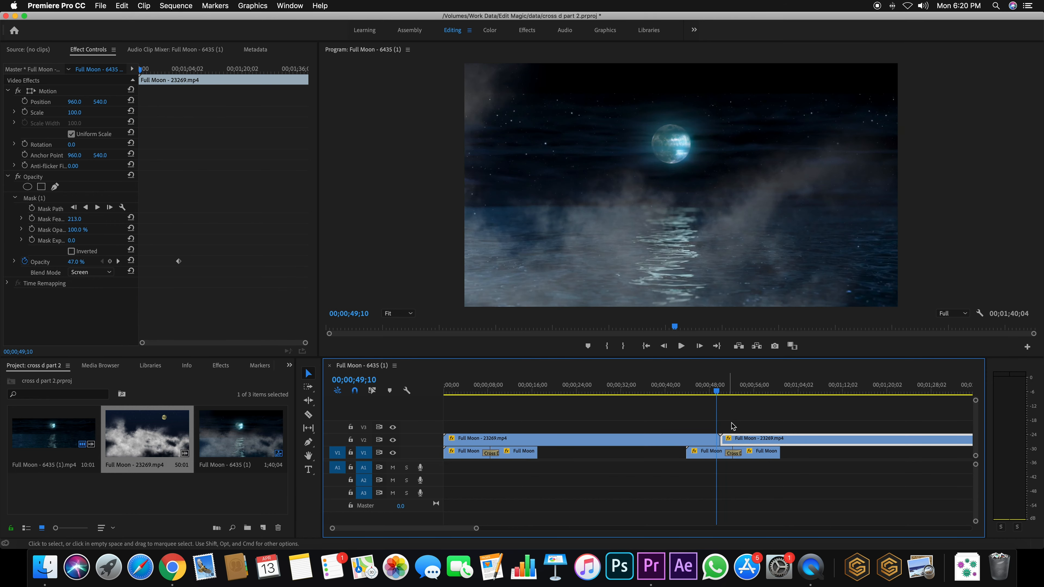
click(690, 438)
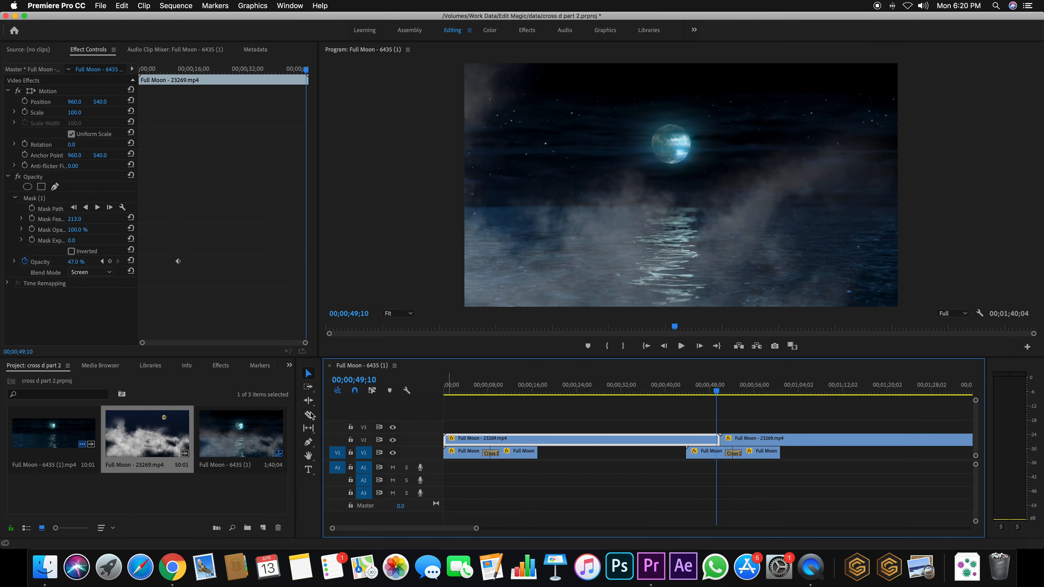
click(220, 366)
drag(41, 444, 720, 439)
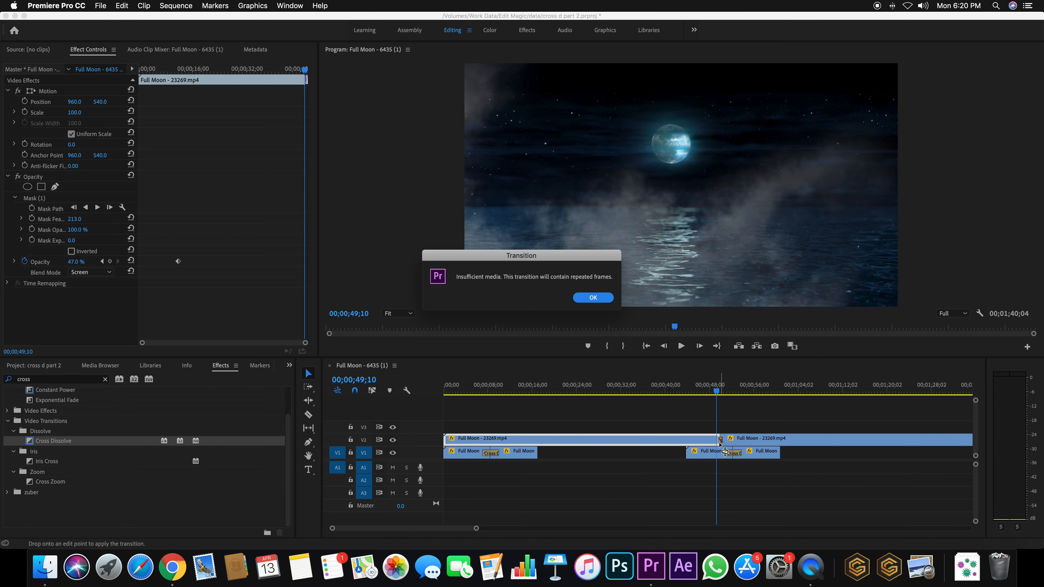
click(593, 298)
Preview the new cloud dissolve, undo an accidental clip shift, and select the transition
click(722, 387)
key(space)
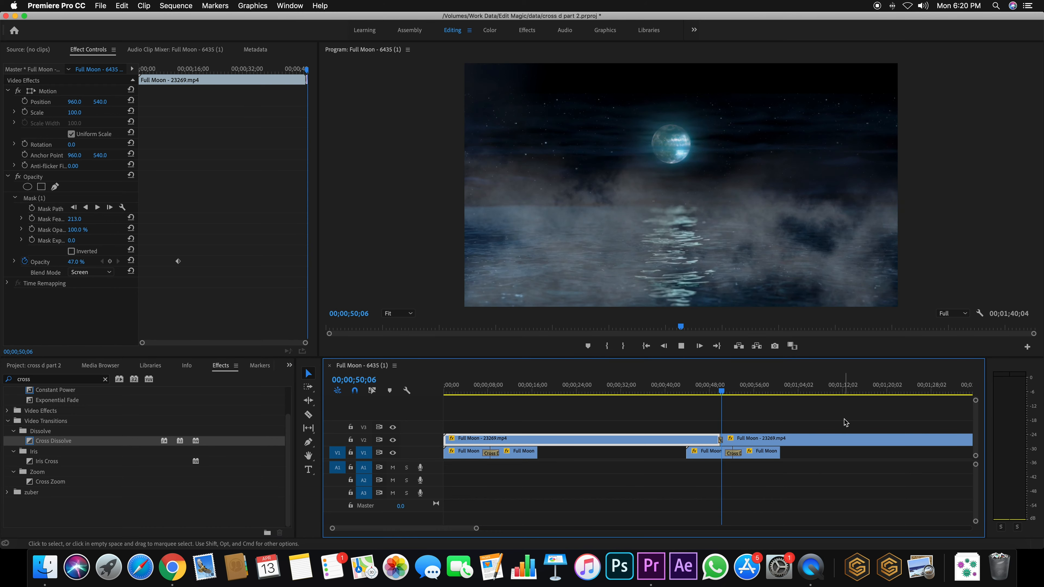
click(703, 391)
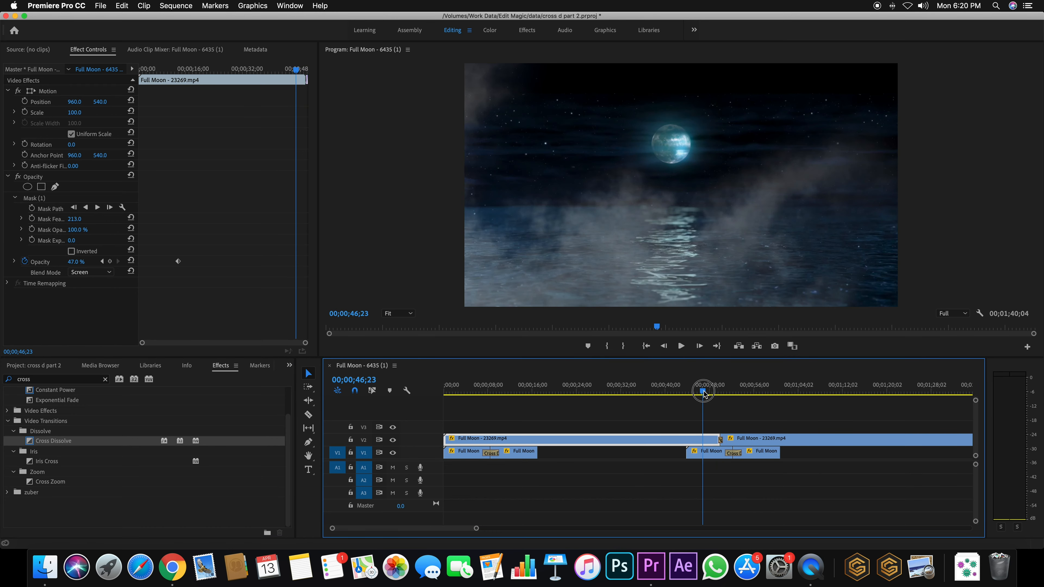
click(653, 438)
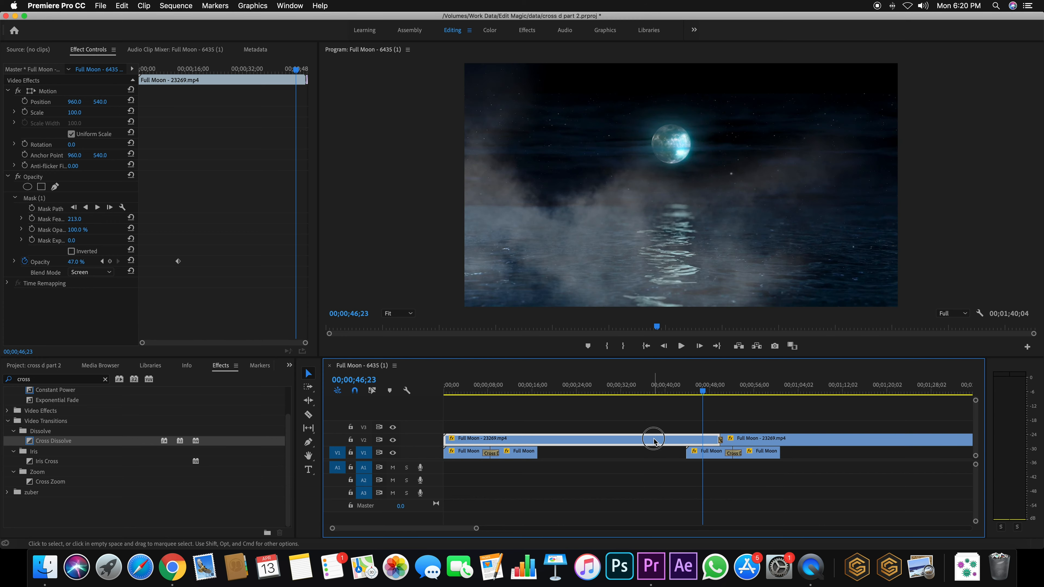
click(763, 440)
click(692, 440)
drag(757, 440, 754, 441)
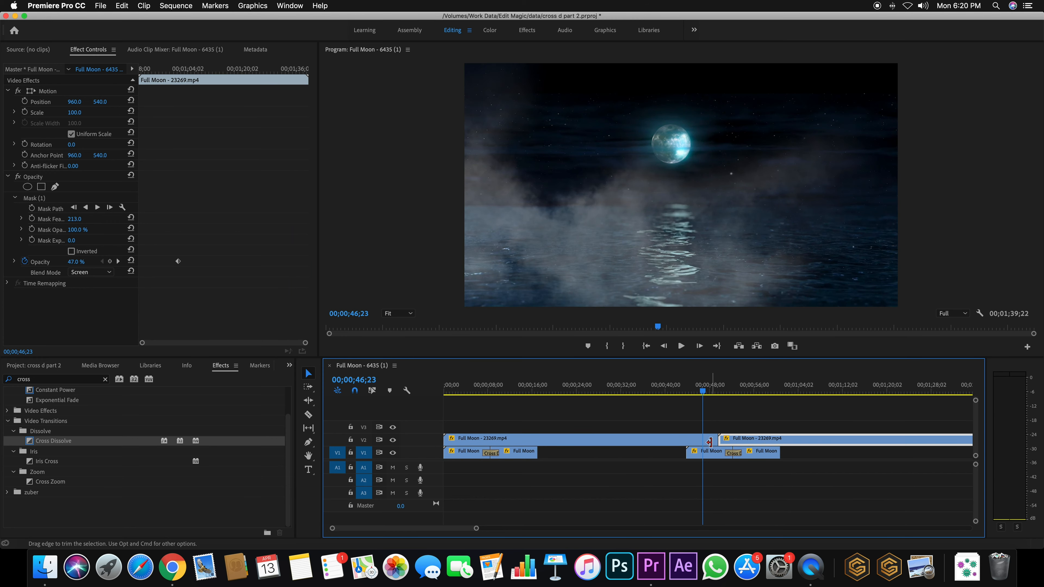
key(super+z)
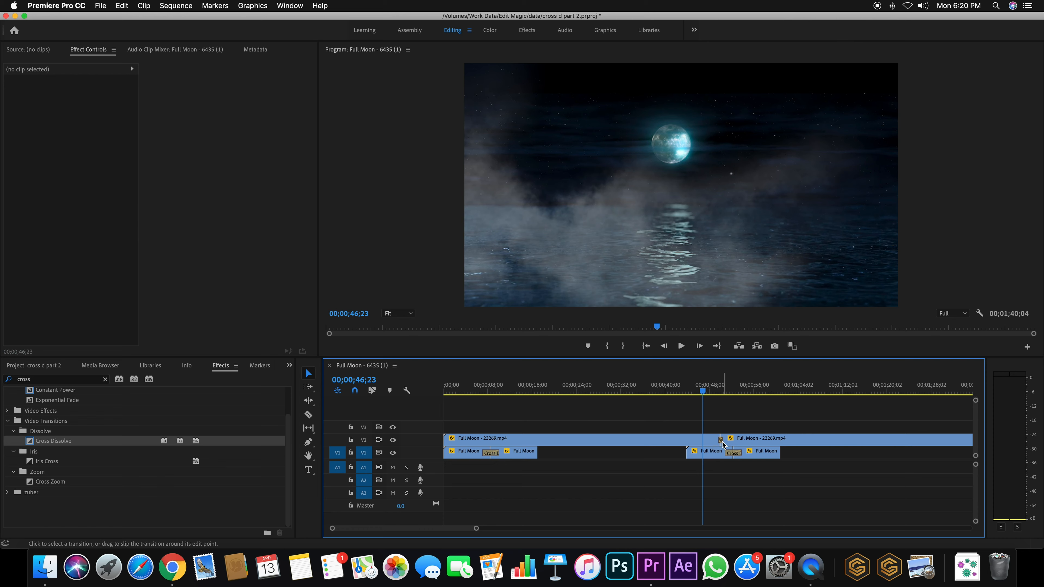
click(720, 443)
Set the cloud Cross Dissolve duration to 400 (00:00:04:00) and play it back
double_click(720, 443)
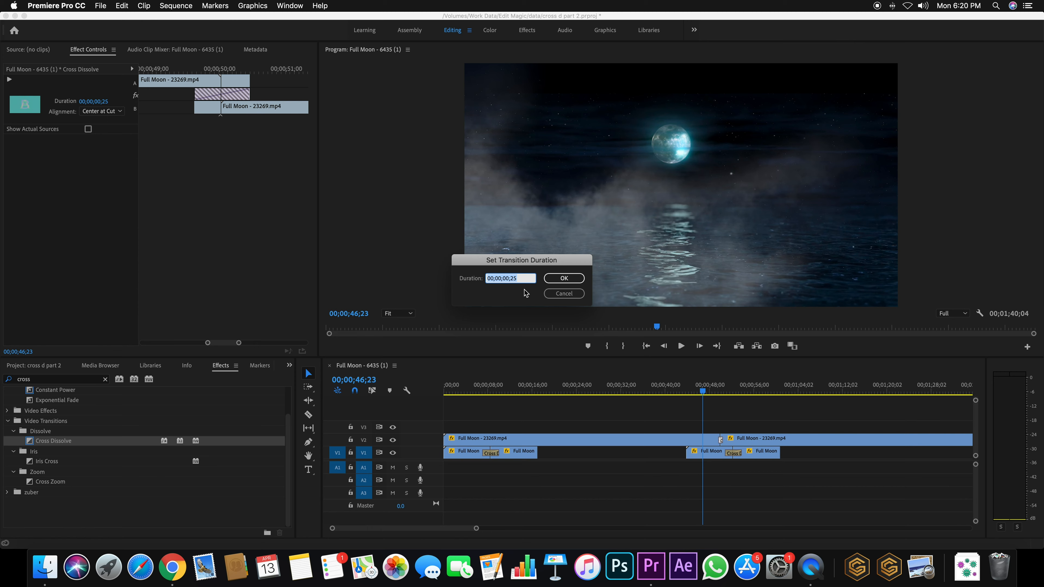
text(400)
key(Return)
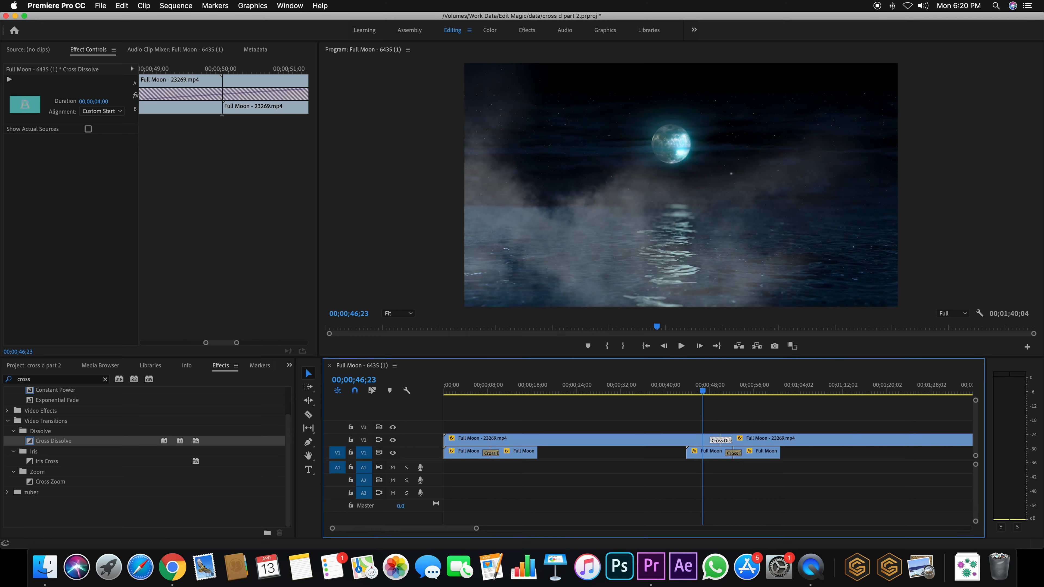
key(space)
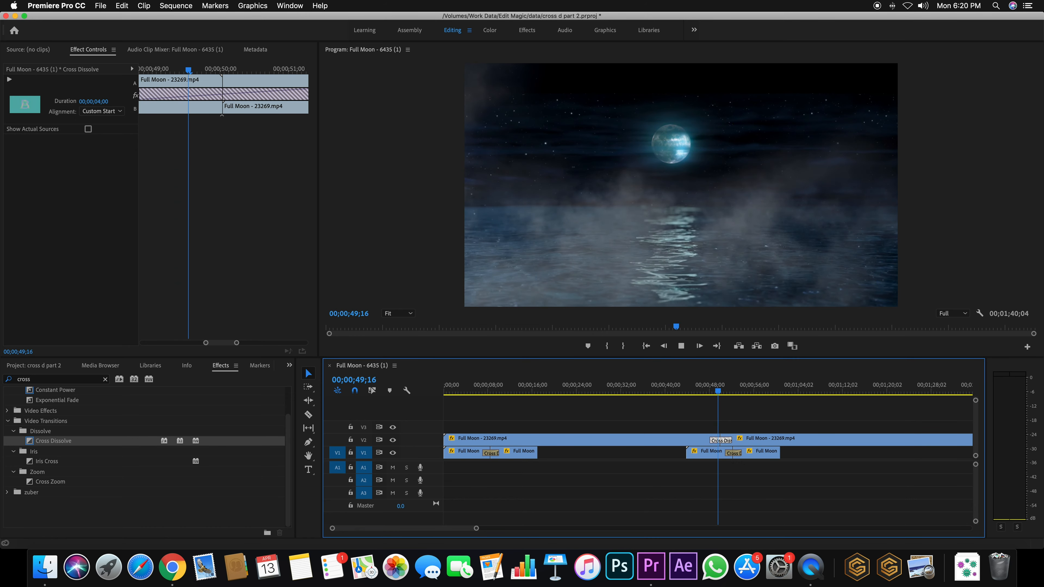
key(space)
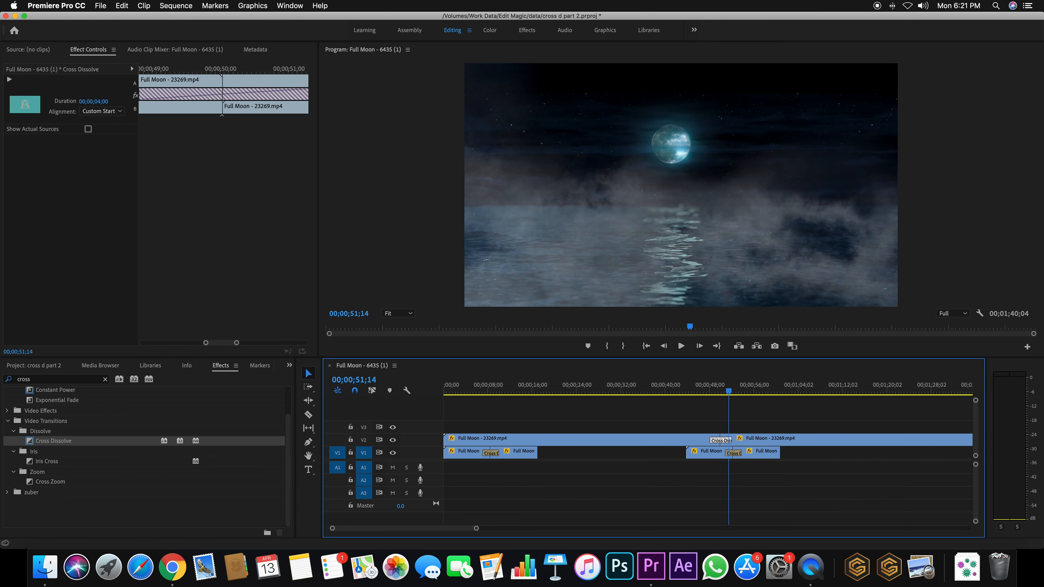
click(707, 388)
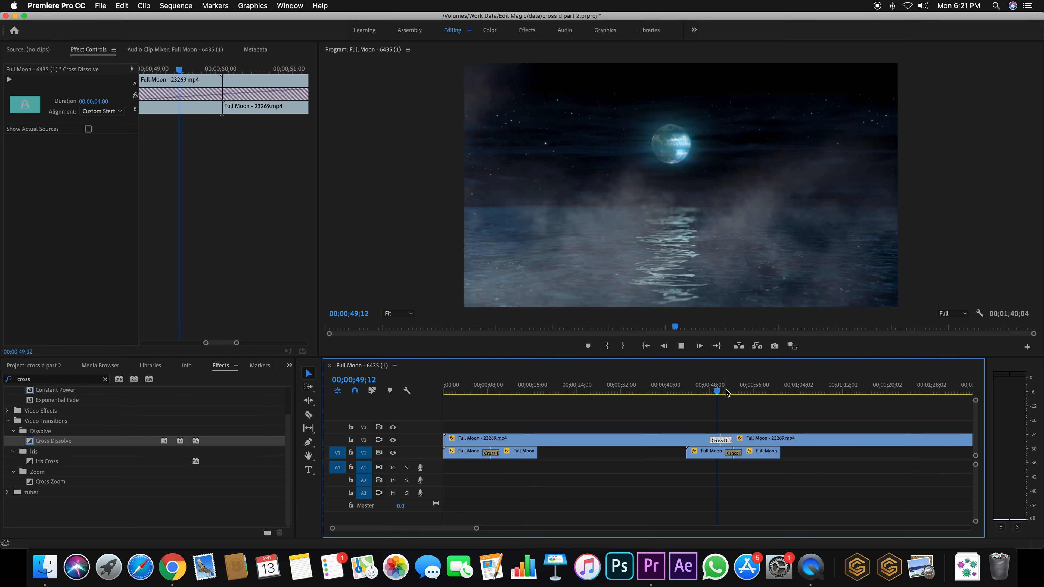
key(space)
drag(237, 343, 264, 343)
Enlarge the Program monitor, play the cloud dissolve from 47;29, then rewind to 45;14
drag(654, 362, 653, 421)
drag(715, 451, 710, 451)
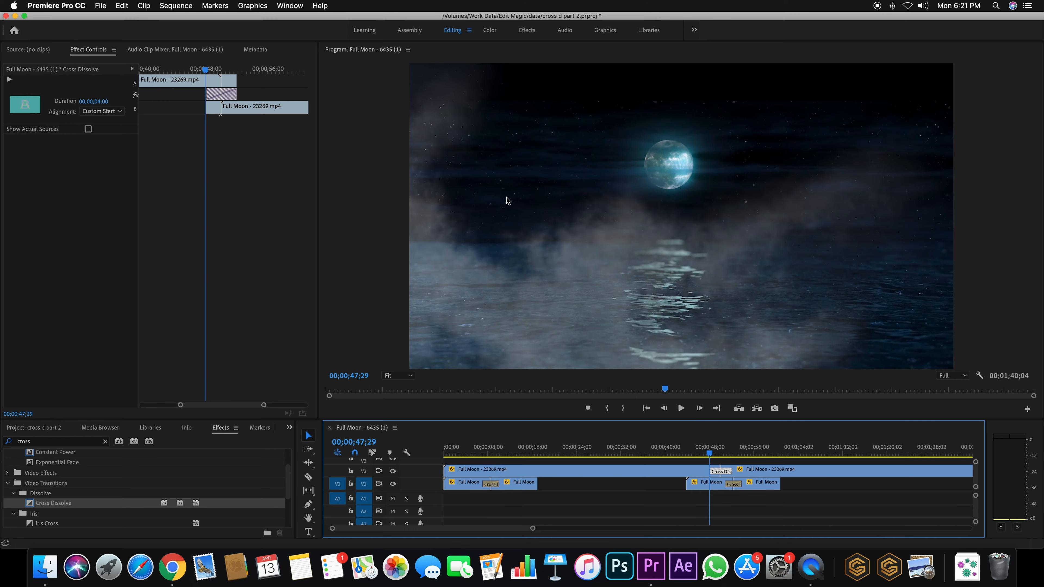
key(space)
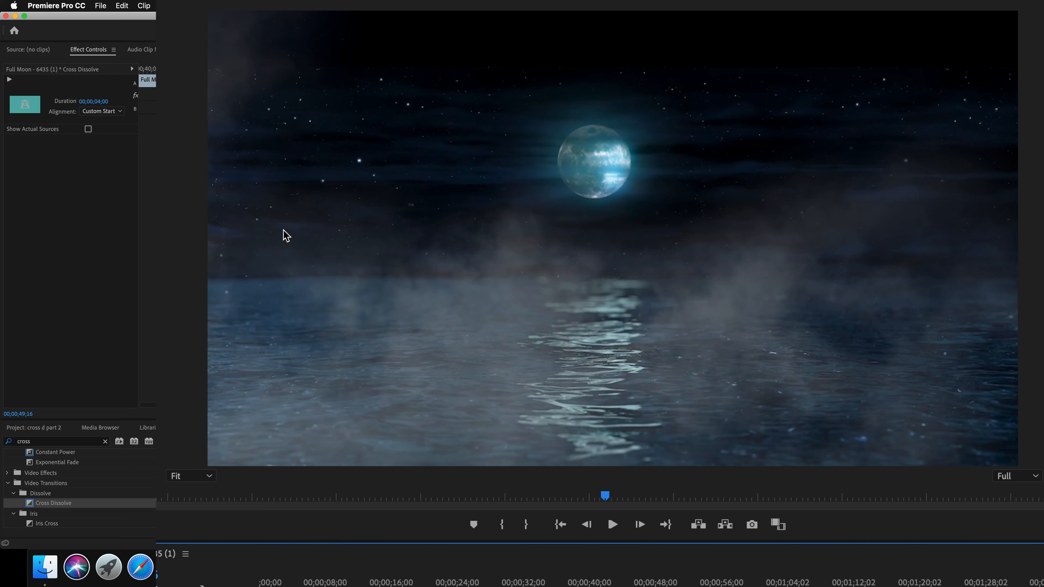
key(space)
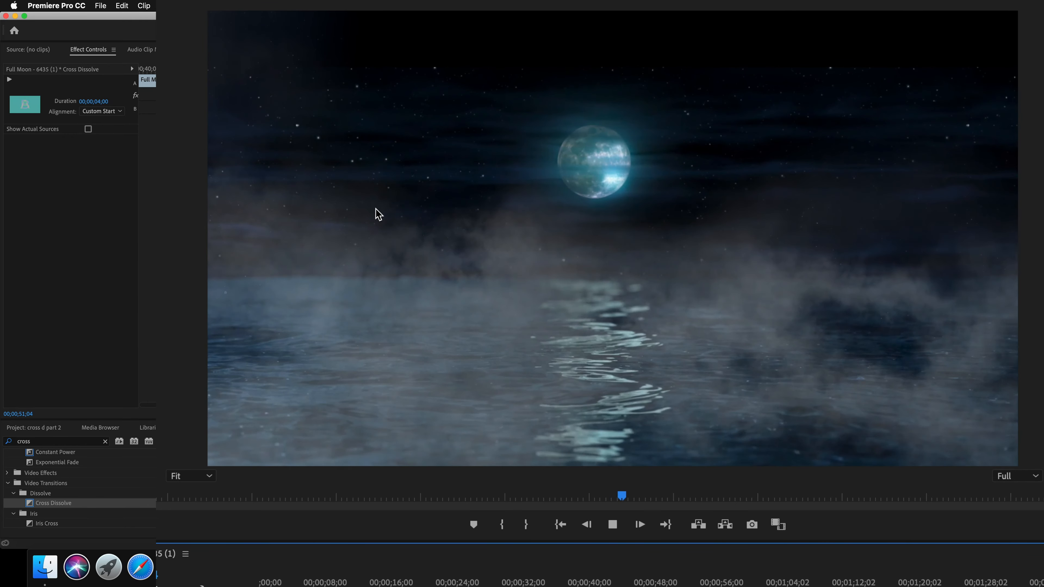
key(space)
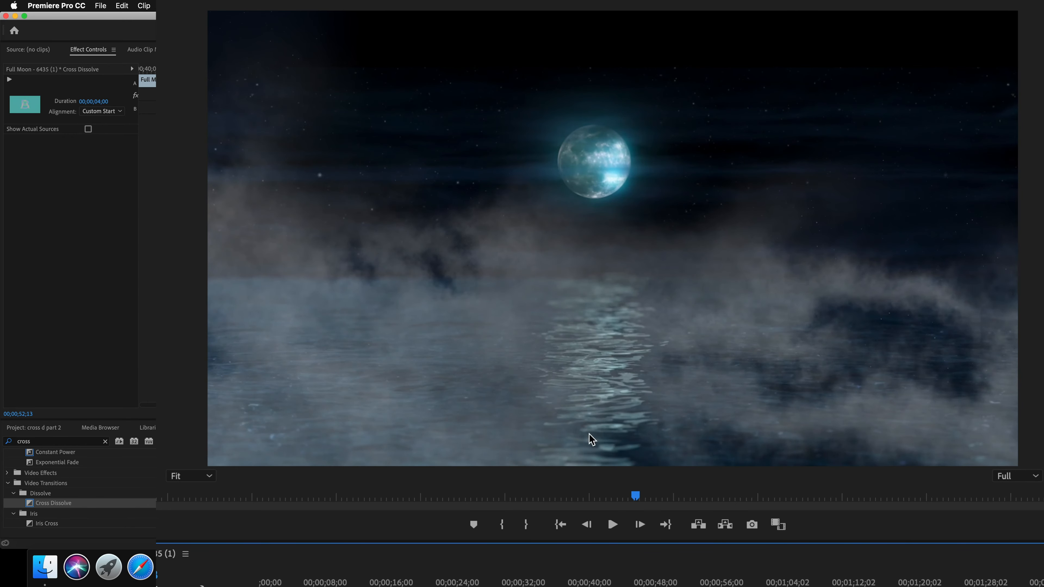
drag(694, 576, 635, 577)
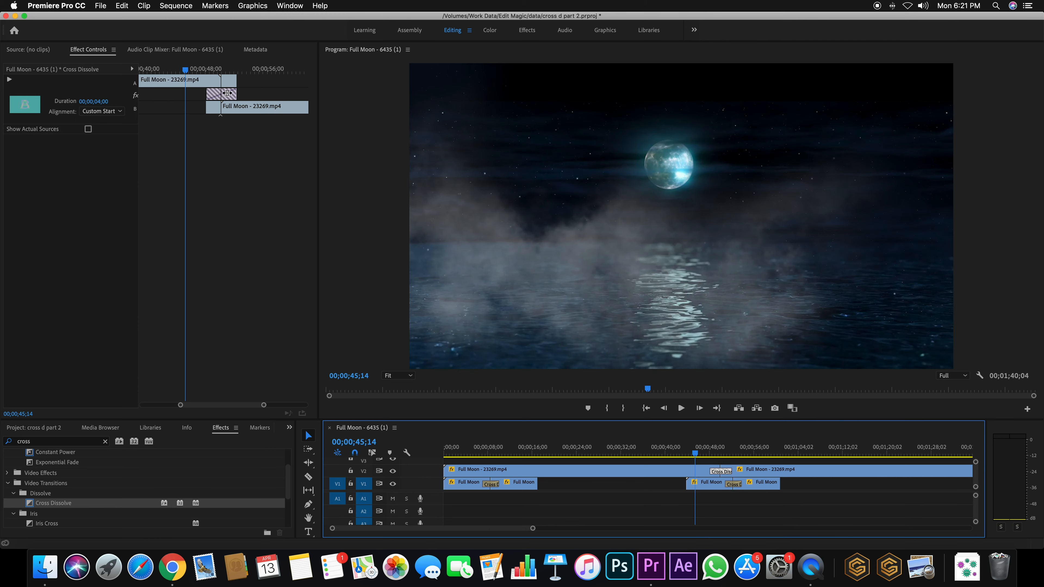
In Effect Controls, extend the first cloud clip's end and start the second earlier, then replay the dissolve
drag(264, 404, 220, 406)
click(217, 406)
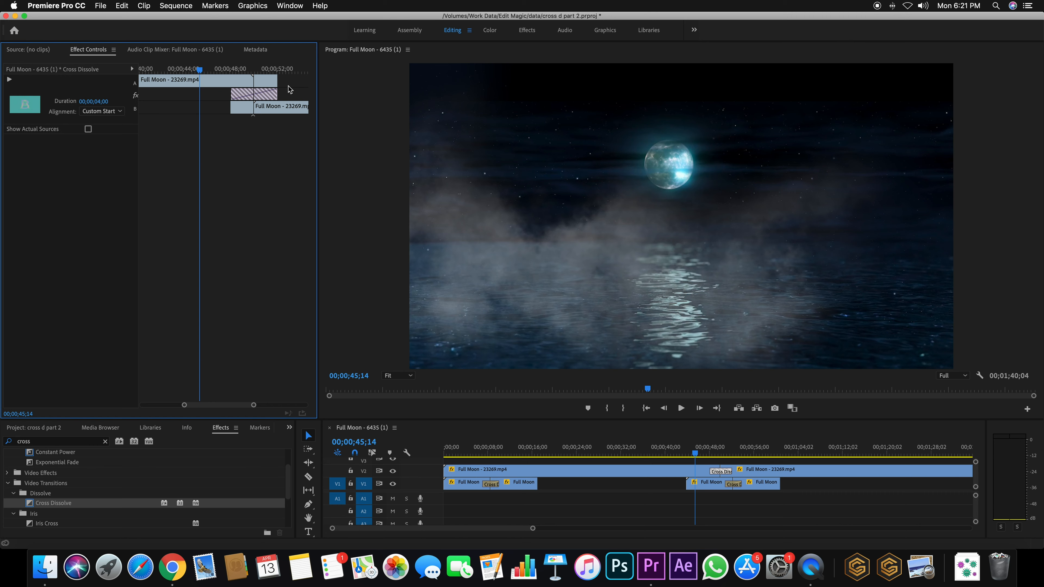
drag(240, 82, 264, 81)
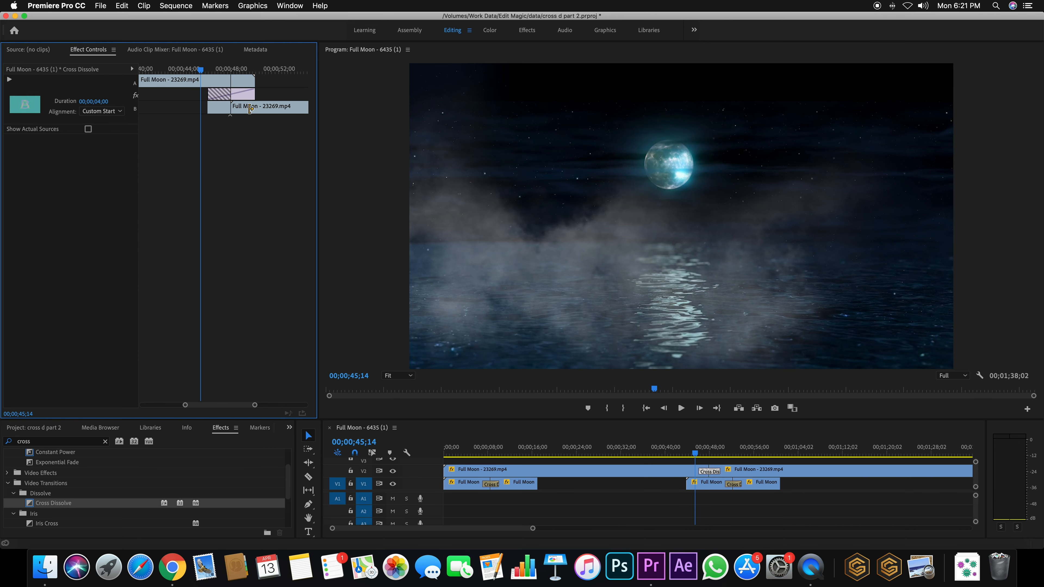
drag(252, 108, 229, 110)
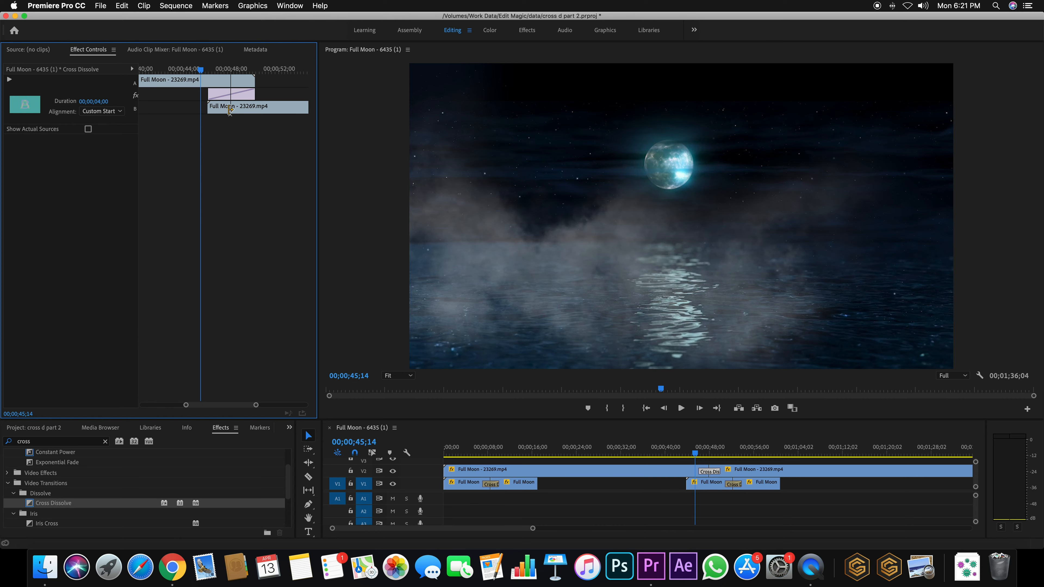
click(692, 448)
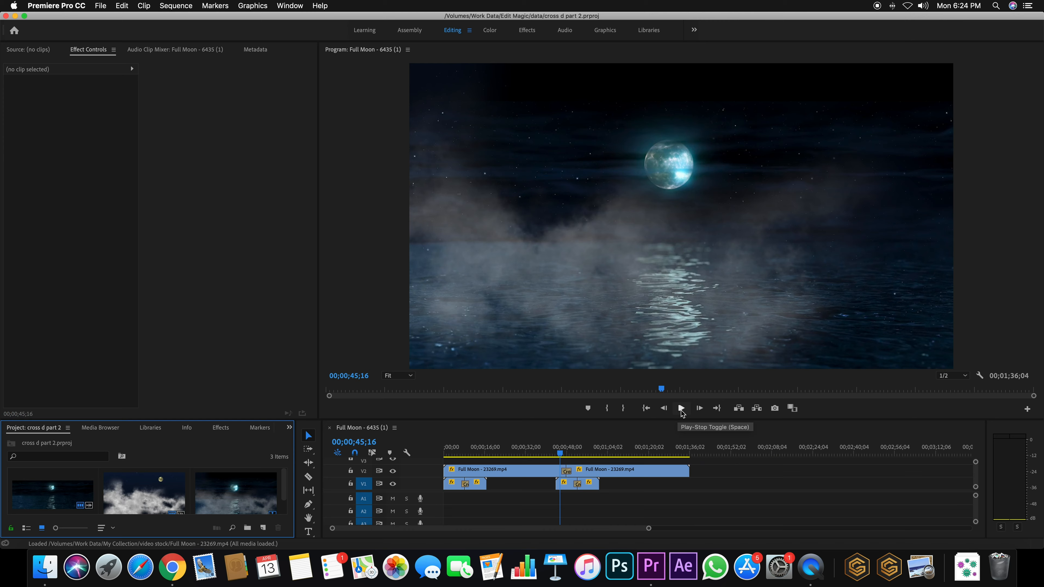
click(681, 408)
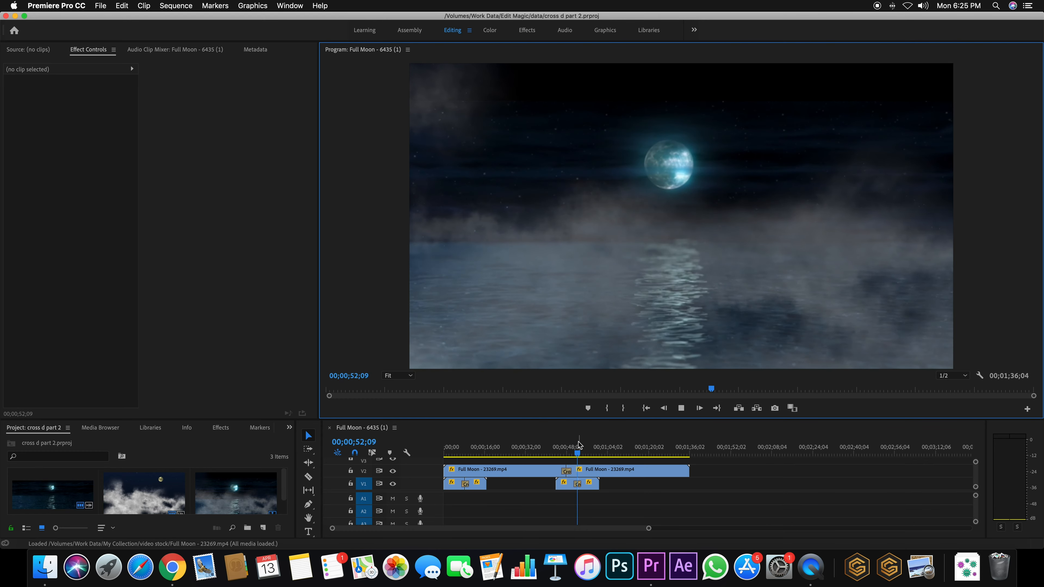
click(562, 447)
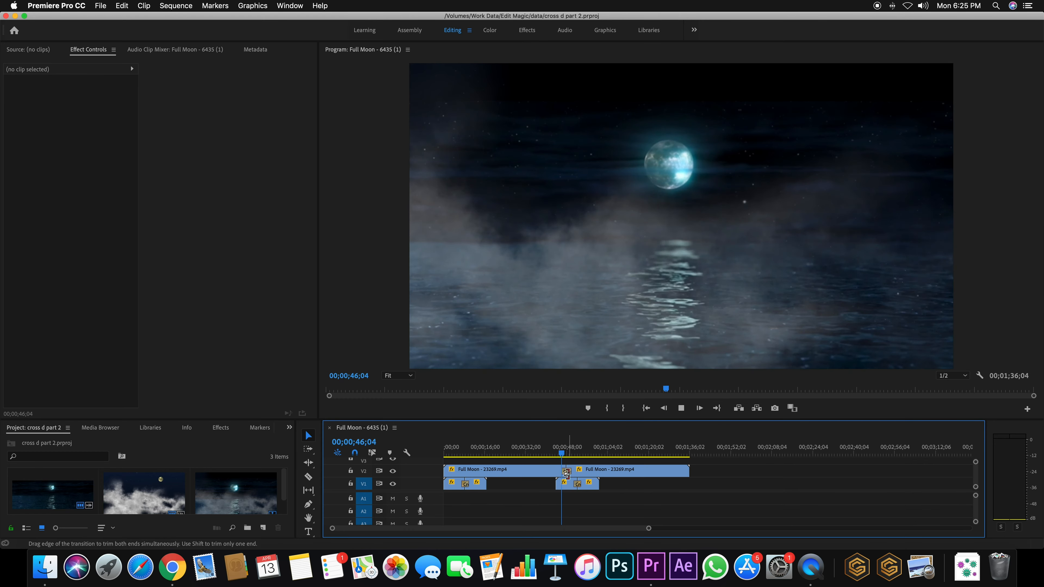
click(566, 471)
key(space)
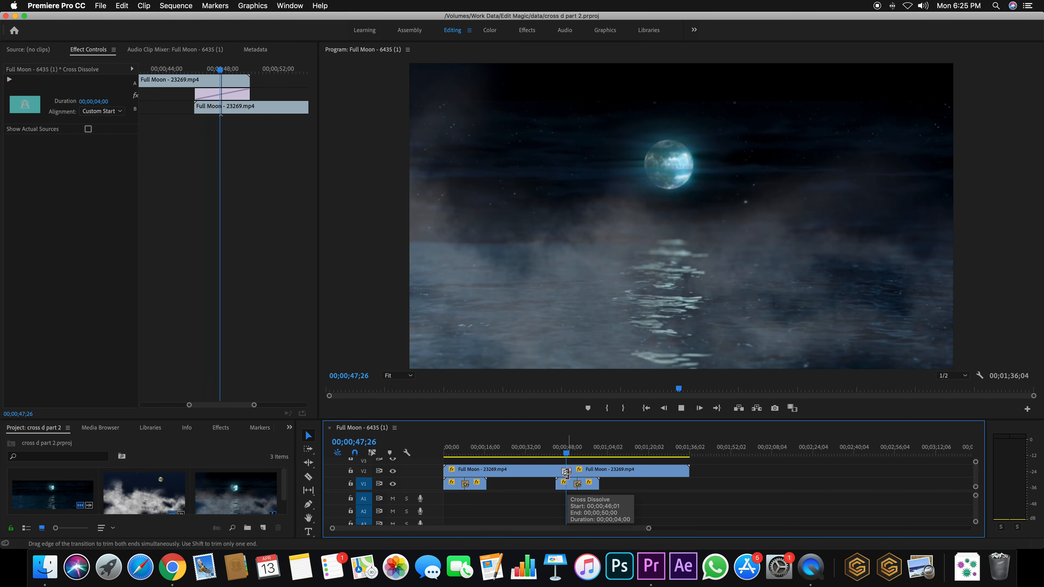
click(565, 454)
drag(566, 453, 562, 454)
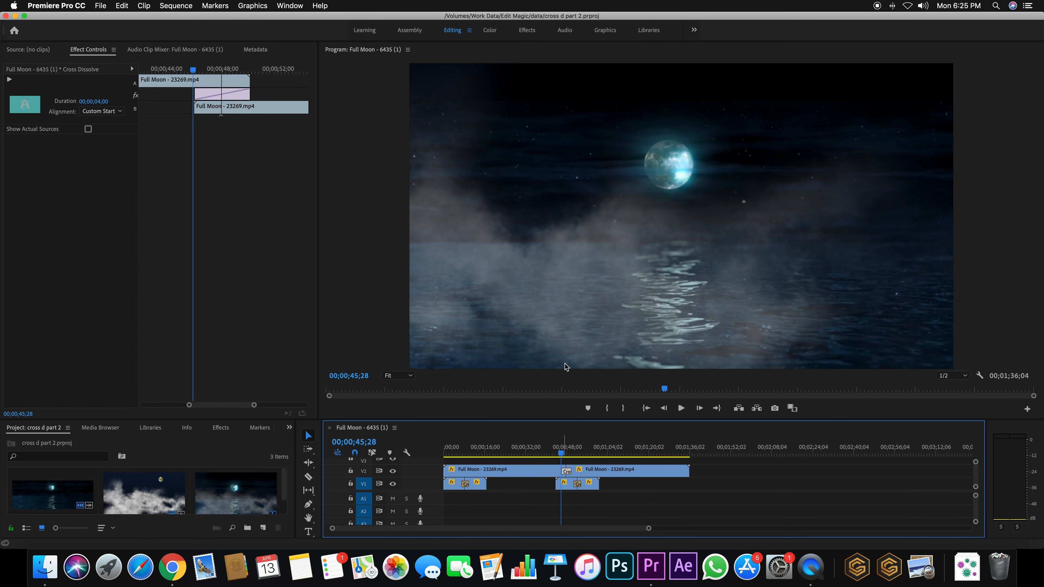
key(space)
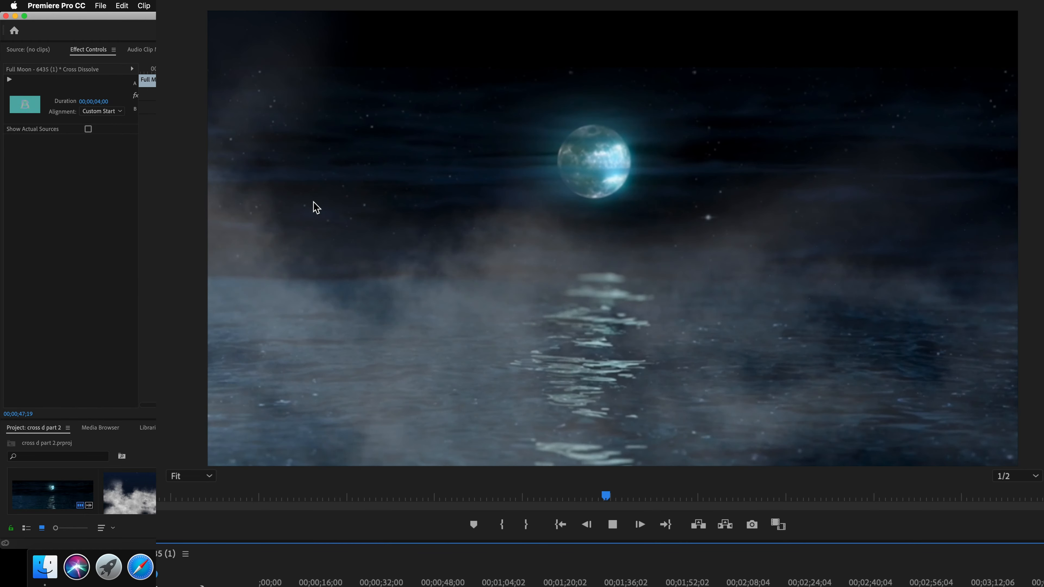
key(space)
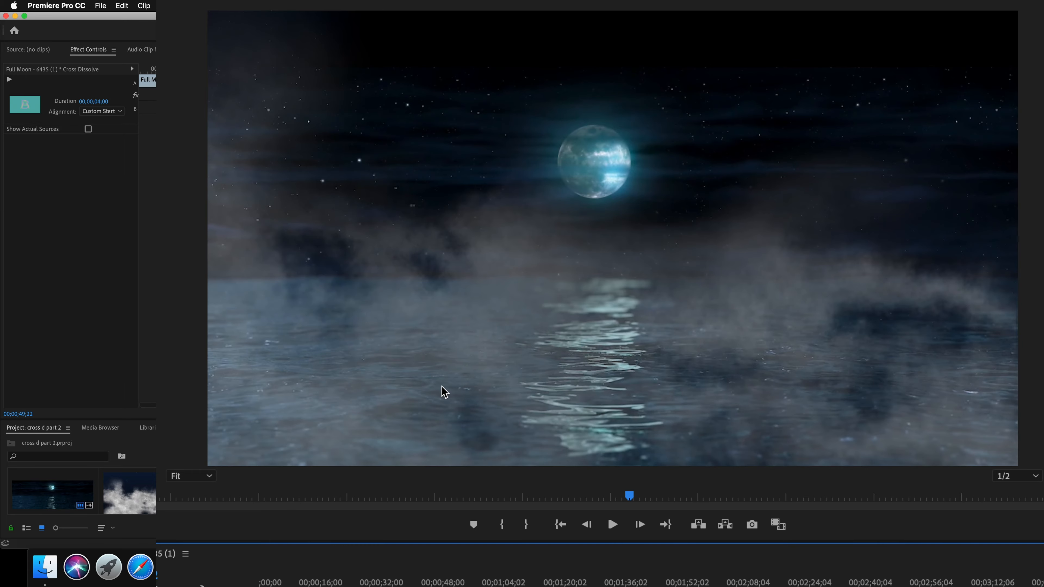